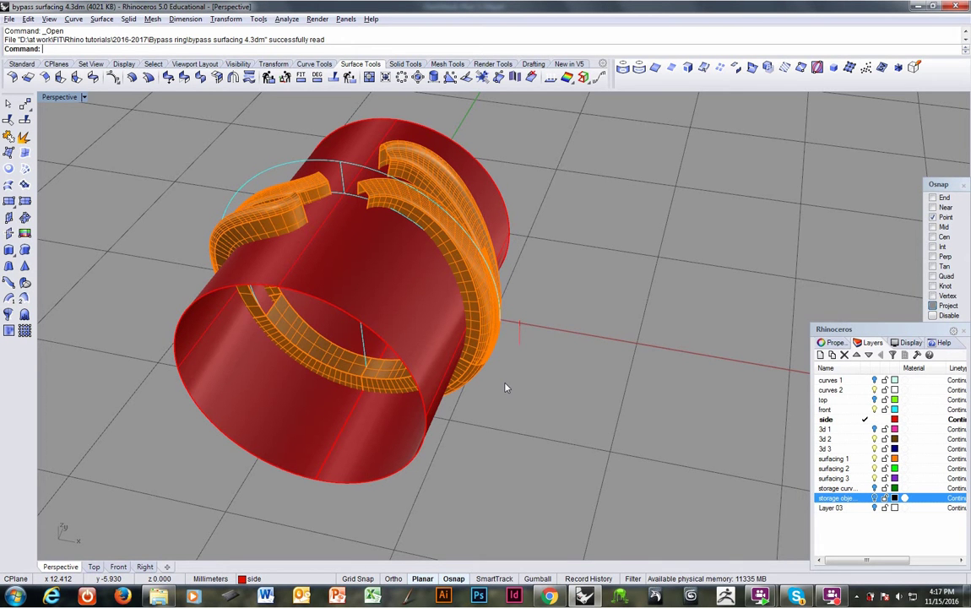
Step: Turn on the storage objects layer and move its six grouped ring and setting polysurfaces to the surfacing 3 layer
right_click_drag(534, 384, 397, 395)
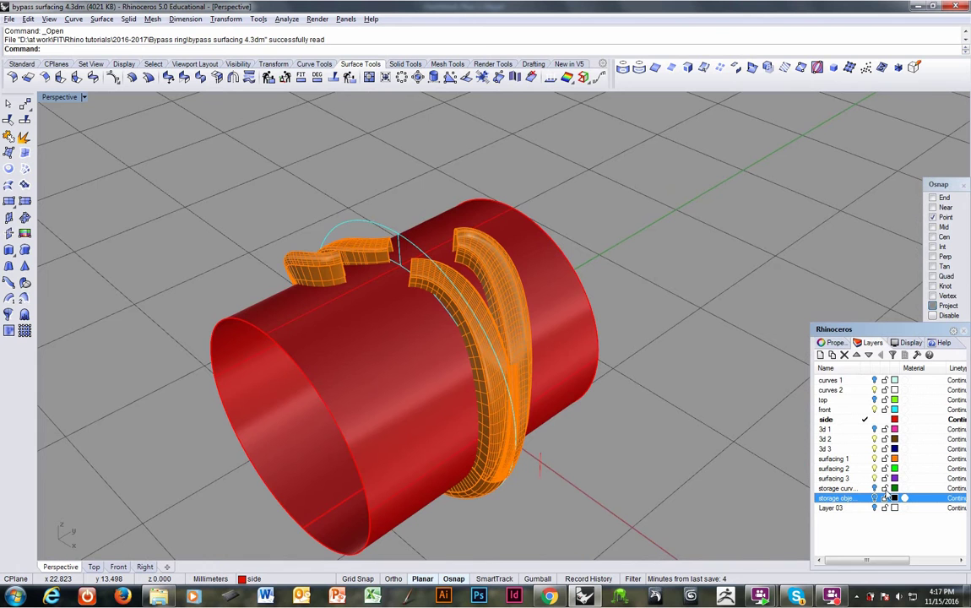
left_click(874, 497)
right_click_drag(540, 372, 452, 328)
scroll(453, 328, "up", 12)
right_click_drag(439, 268, 441, 245, "ctrl")
right_click_drag(422, 181, 412, 351, "shift")
left_click(439, 328)
left_click(423, 342, "shift")
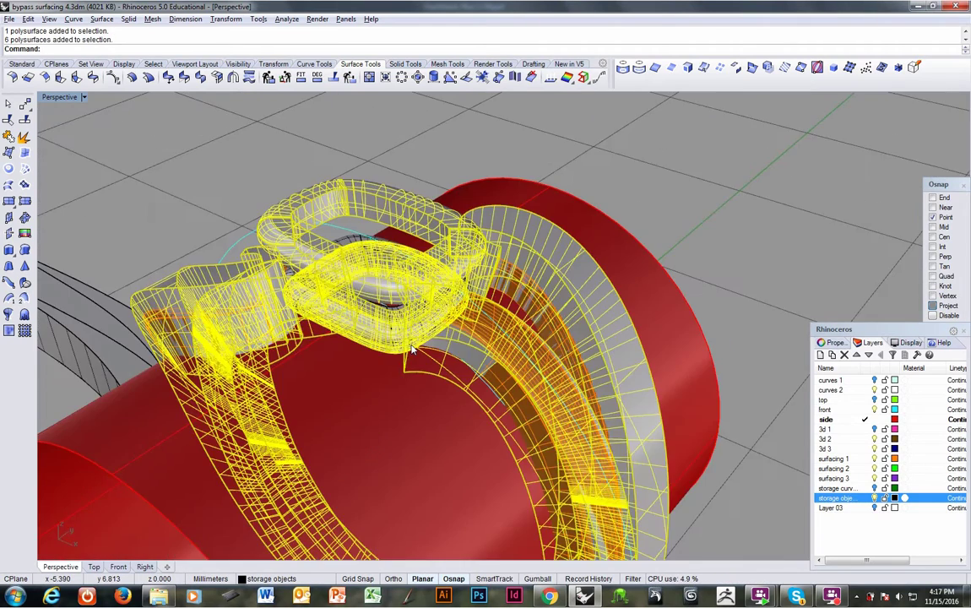
right_click_drag(393, 246, 387, 280)
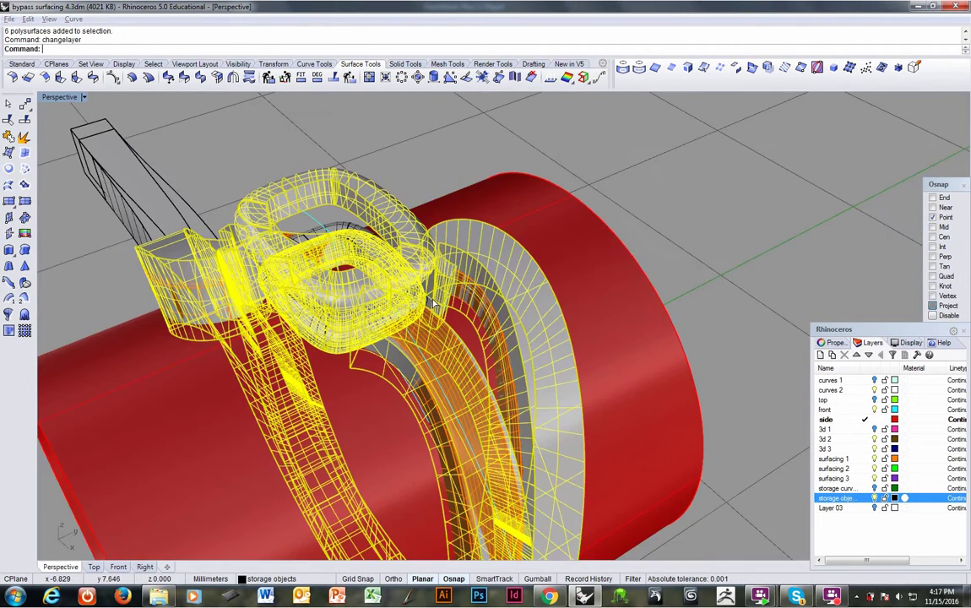
key("F4")
scroll(618, 293, "down", 3)
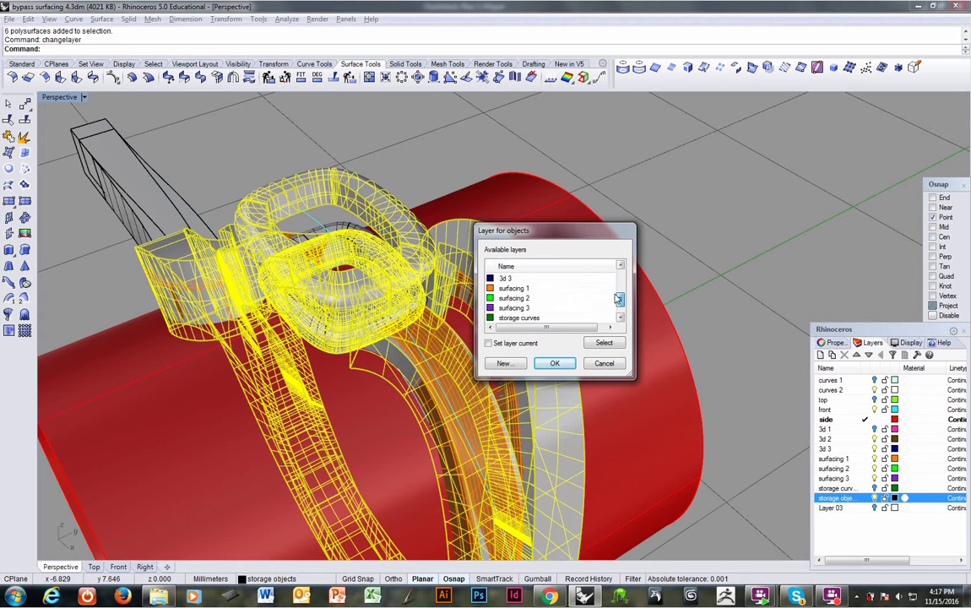
left_click(515, 307)
left_click(555, 363)
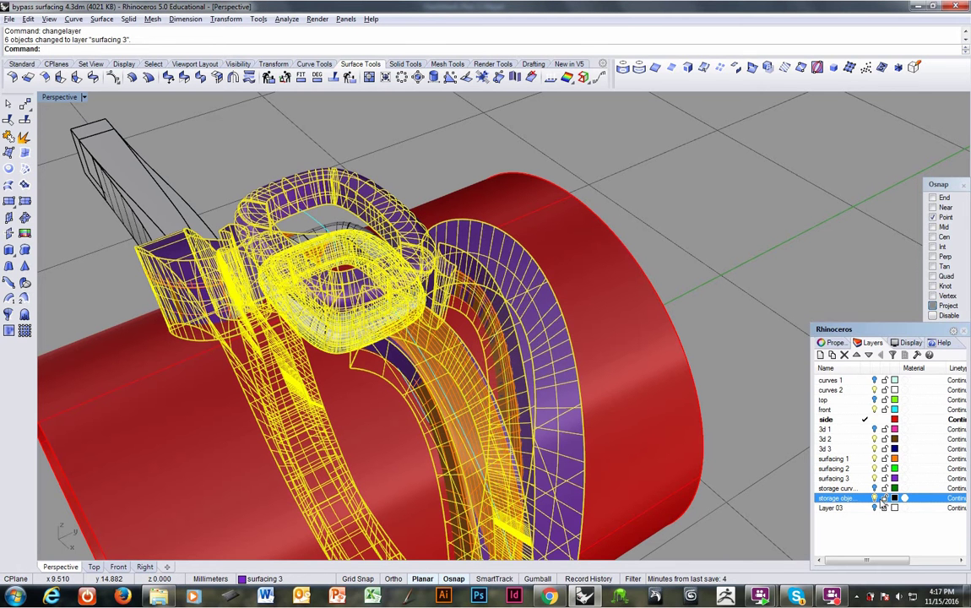
Step: Hide the storage objects layer and ungroup the six polysurfaces on surfacing 3
left_click(875, 498)
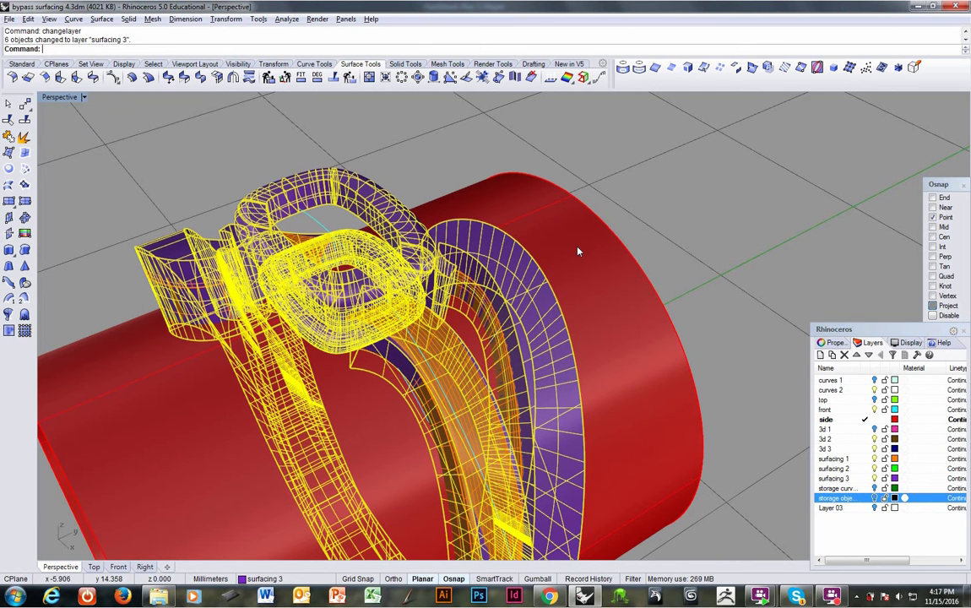
left_click(622, 234)
right_click_drag(622, 234, 599, 189)
left_click(463, 214)
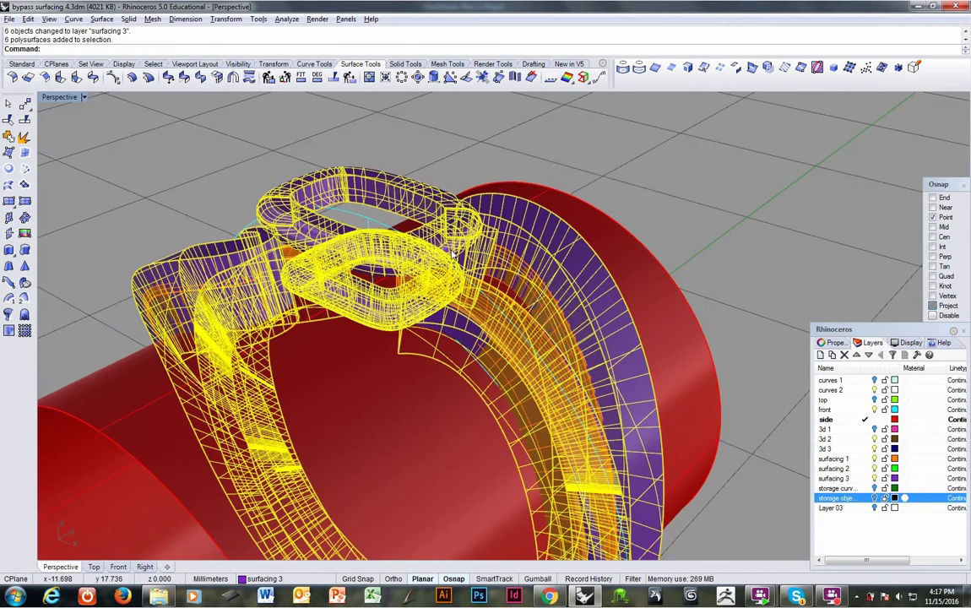
key("ctrl+shift+g")
Step: Copy the upper and lower rounded setting rings to the clipboard
left_click(374, 317)
left_click(365, 173, "shift")
right_click_drag(335, 253, 349, 311)
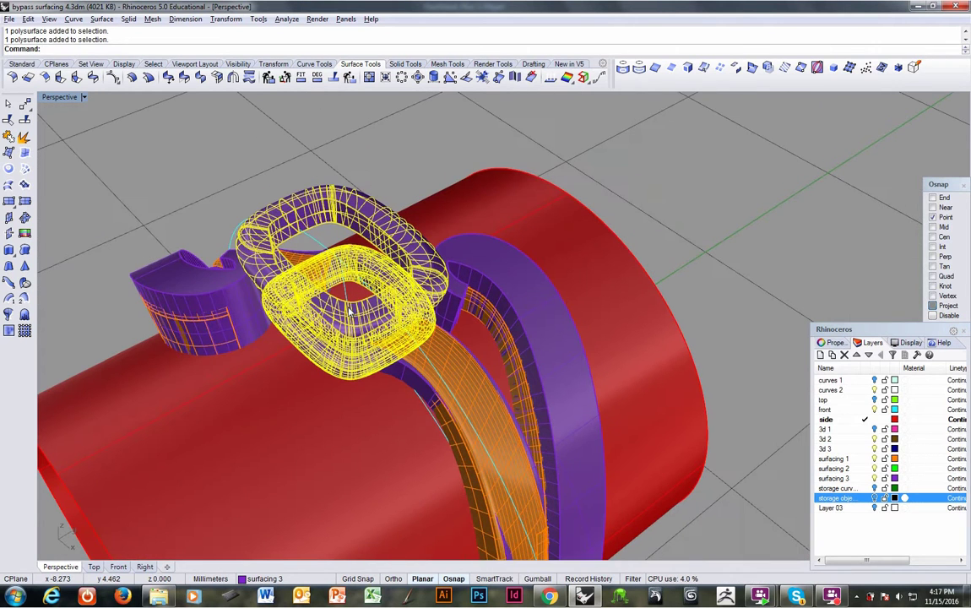
key("ctrl+c")
Step: Undo the ungrouping and layer changes, and paste the two copied setting rings into the model
key("ctrl+z")
key("ctrl+z")
key("ctrl+z")
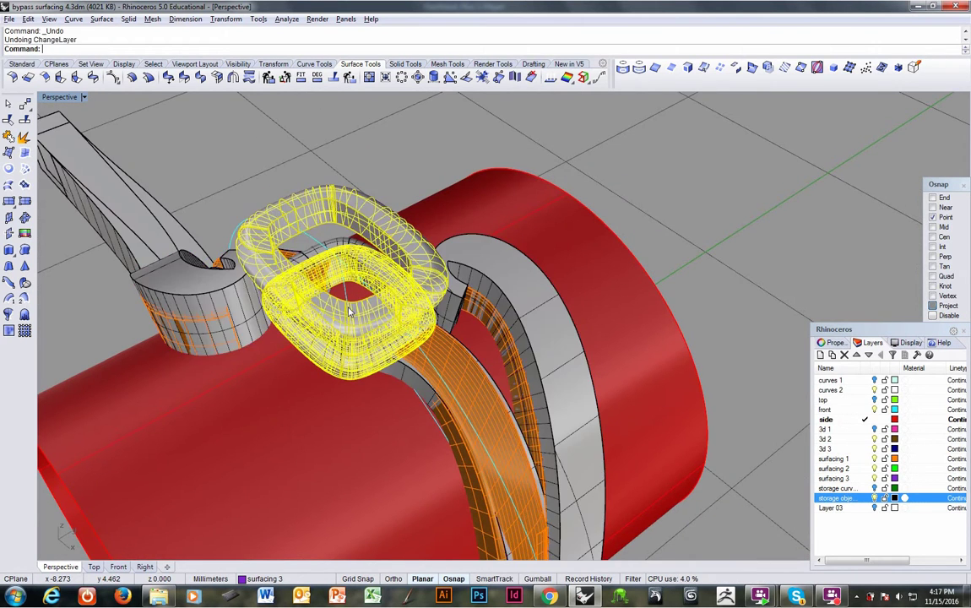
right_click_drag(661, 249, 624, 298)
key("ctrl+v")
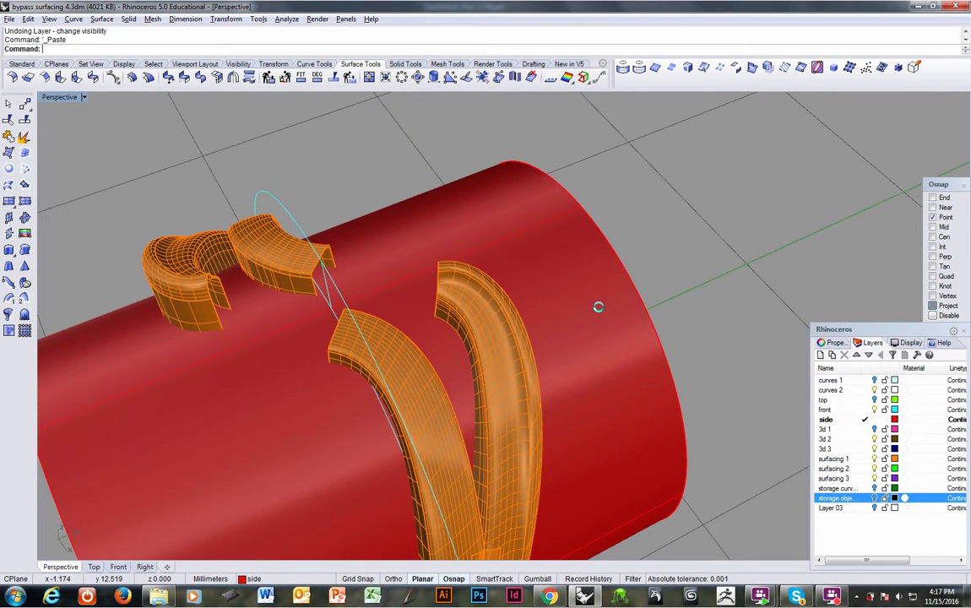
left_click(658, 319)
Step: Turn on Layer 03 to show the gemstone above the setting rings
right_click_drag(368, 374, 439, 369)
right_click_drag(420, 268, 380, 288)
left_click(875, 508)
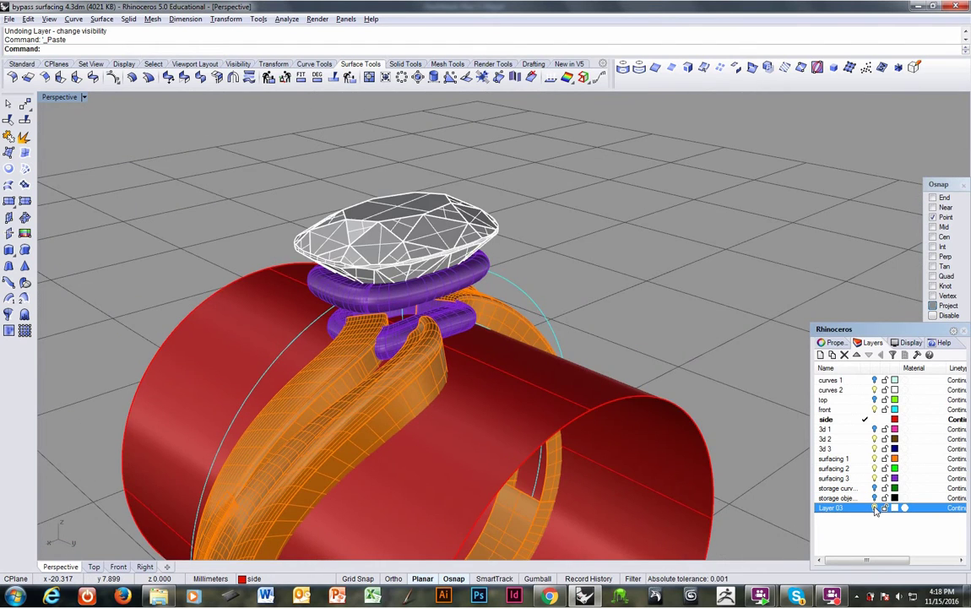
Step: Move the gemstone and the upper setting ring slightly straight down in the Front view
right_click_drag(541, 384, 392, 354)
left_click(499, 267)
left_click(500, 241, "shift")
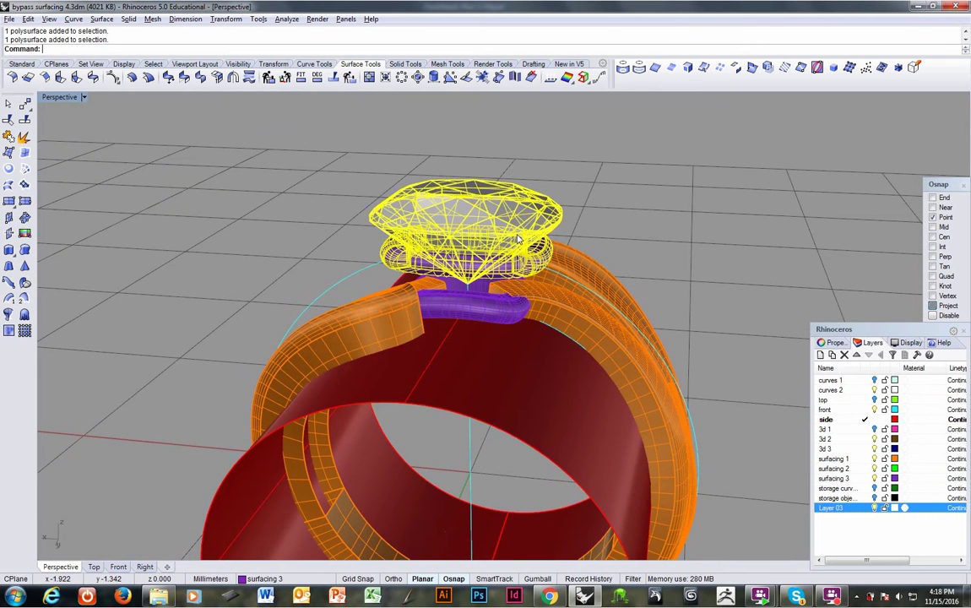
key("ctrl+F1")
key("ctrl+F2")
scroll(413, 284, "down", 11)
right_click_drag(334, 255, 326, 369)
scroll(386, 260, "up", 5)
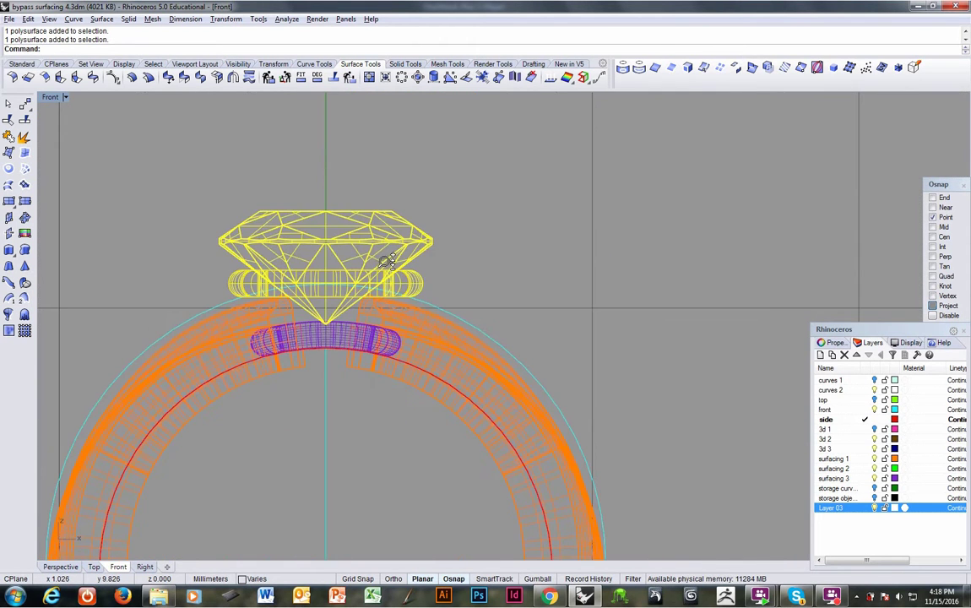
right_click_drag(385, 260, 386, 265, "ctrl")
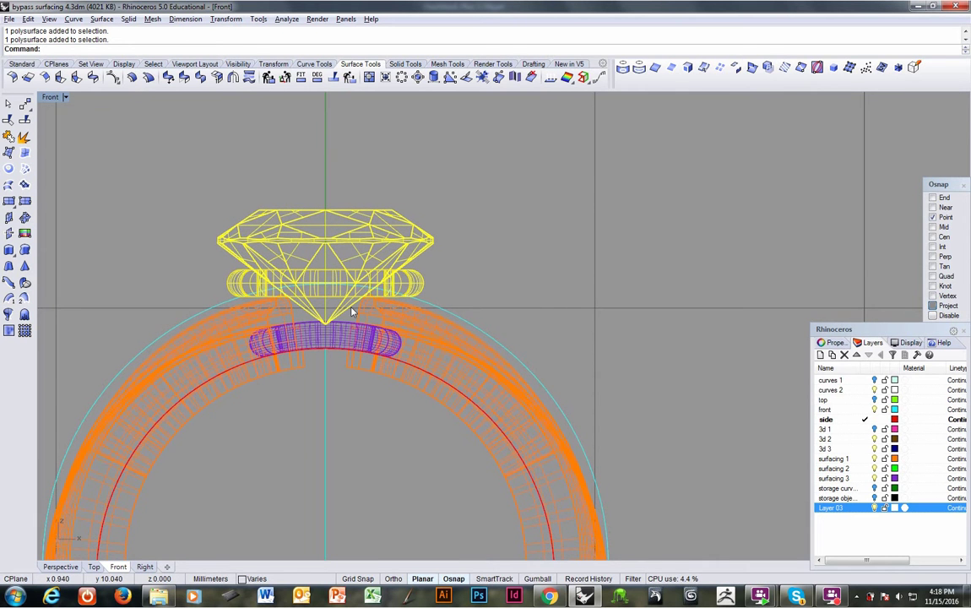
scroll(359, 302, "up", 3)
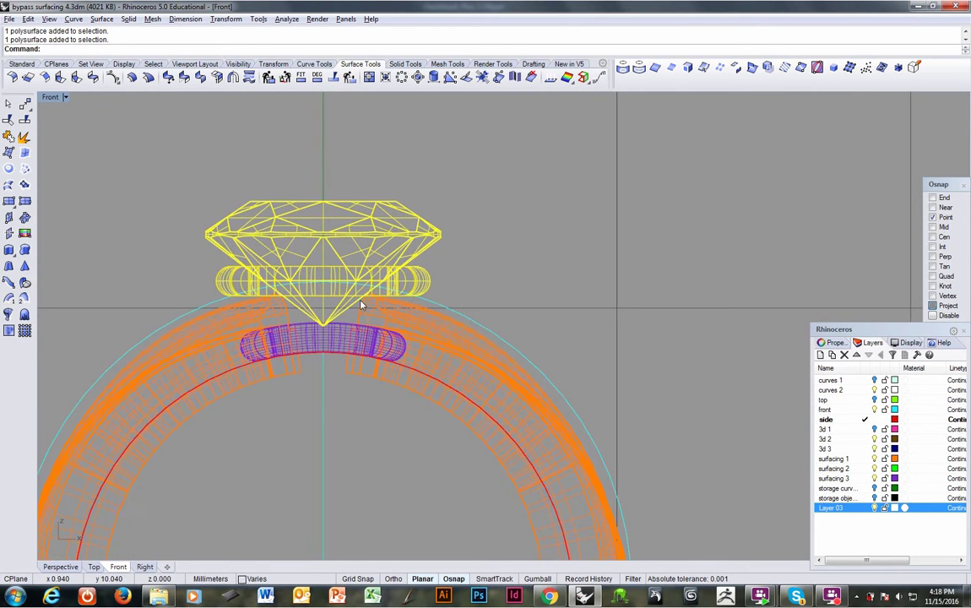
type("m")
key("Return")
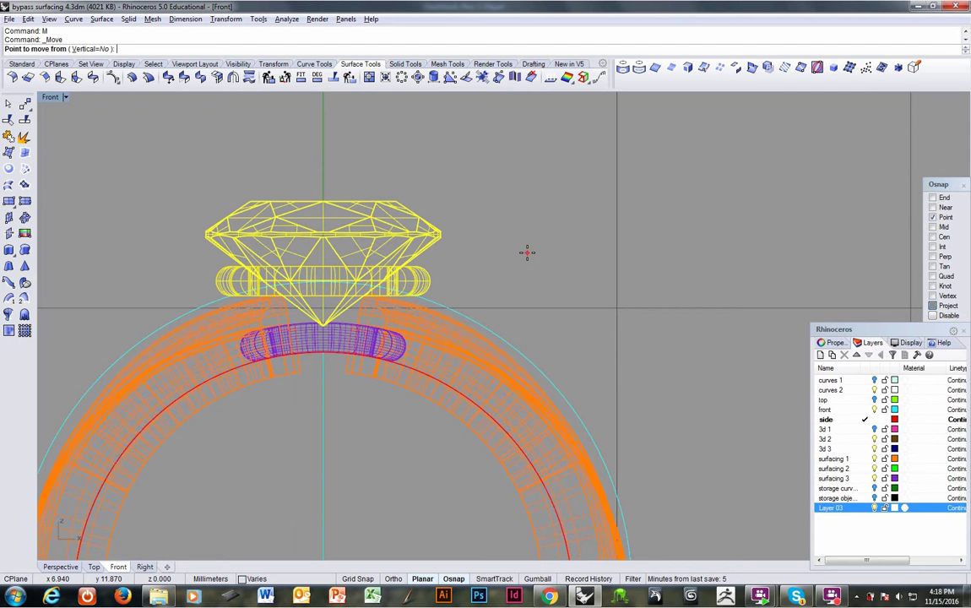
left_click(526, 252)
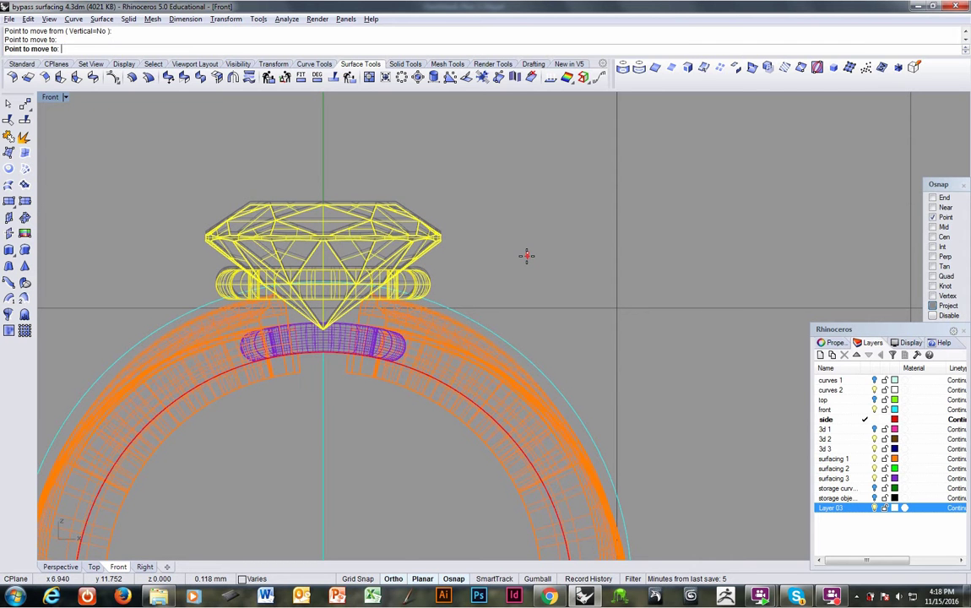
left_click(527, 259)
key("Escape")
key("ctrl+Tab")
key("ctrl+Tab")
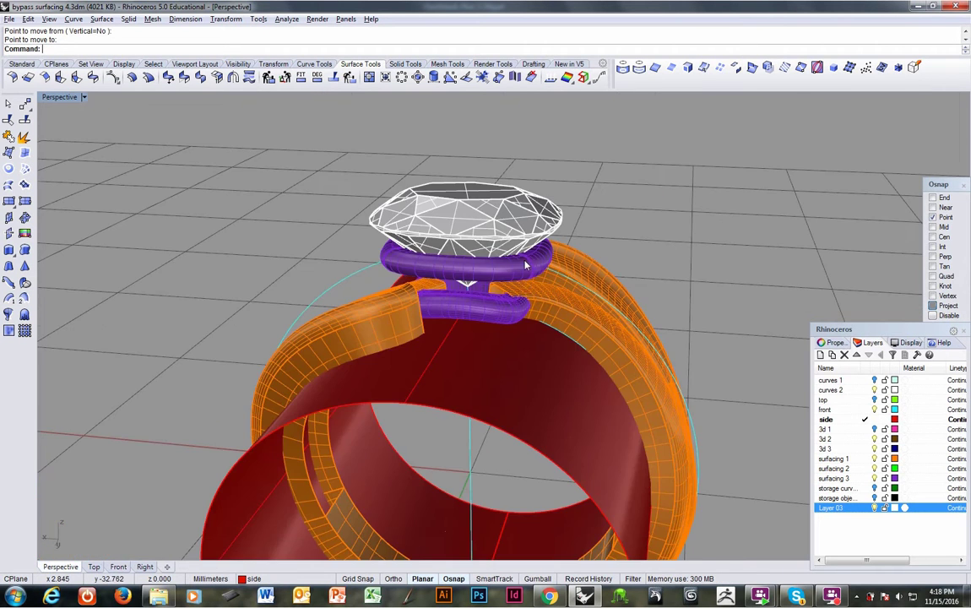
right_click_drag(525, 265, 444, 314)
Step: Hide the finger-size cylinder and set the Top view to Shaded display
key("ctrl+F1")
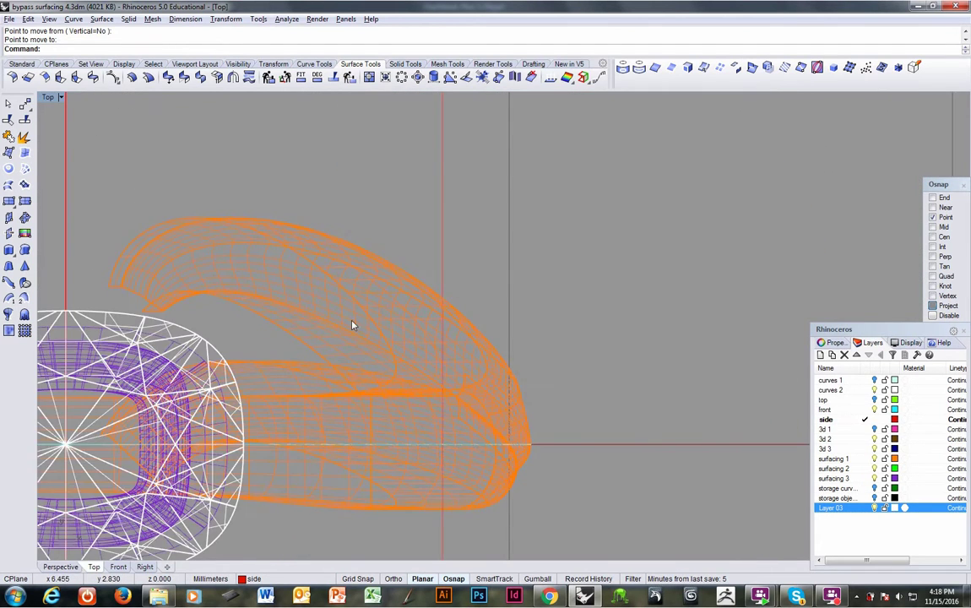
right_click_drag(336, 350, 575, 276, "ctrl")
mouse_move(575, 276)
right_mouse_down("ctrl")
mouse_move(575, 249)
mouse_move(575, 295)
mouse_move(582, 292)
right_mouse_up("ctrl")
left_click(462, 420)
key("ctrl+h")
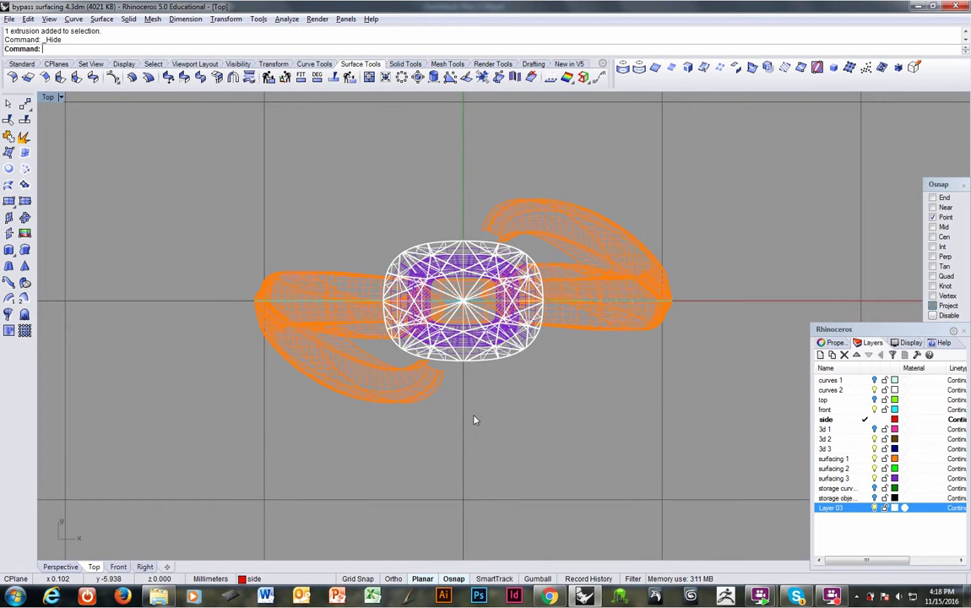
right_click_drag(470, 402, 404, 367, "ctrl")
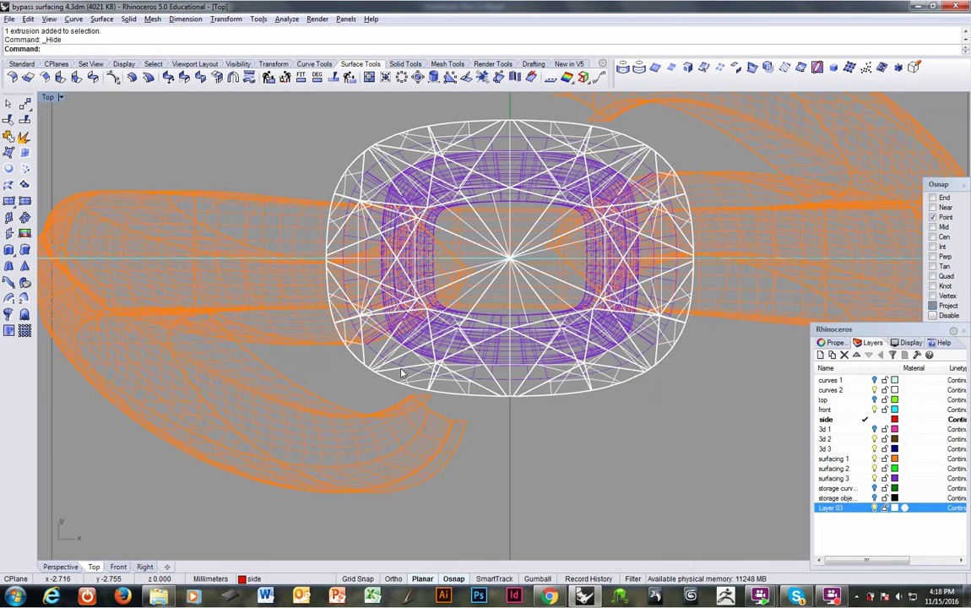
key("ctrl+alt+s")
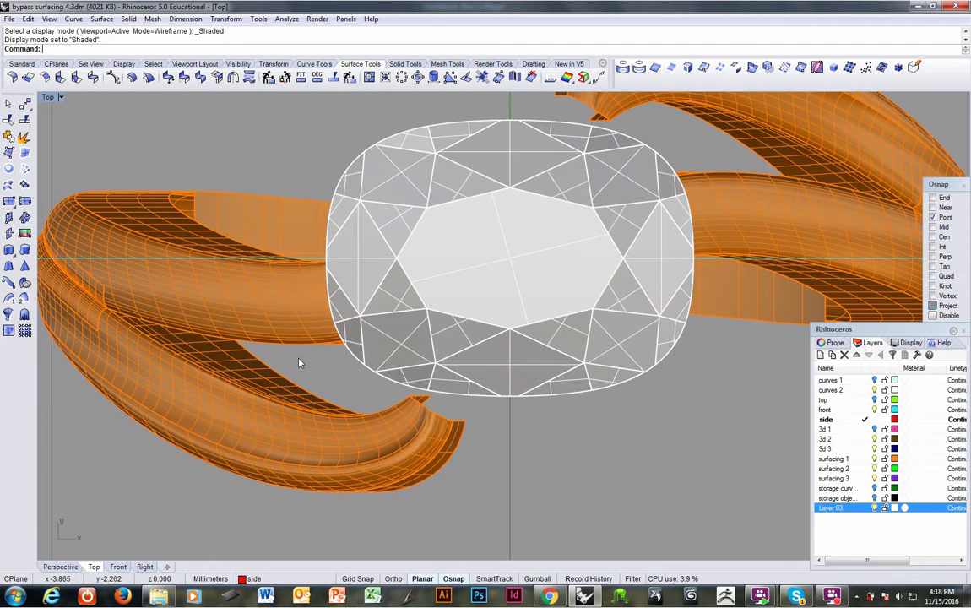
Step: With End snap on and Project off, create a sphere about 1.2 mm in diameter at the gemstone's lower-left corner in the Top view
left_click(129, 19)
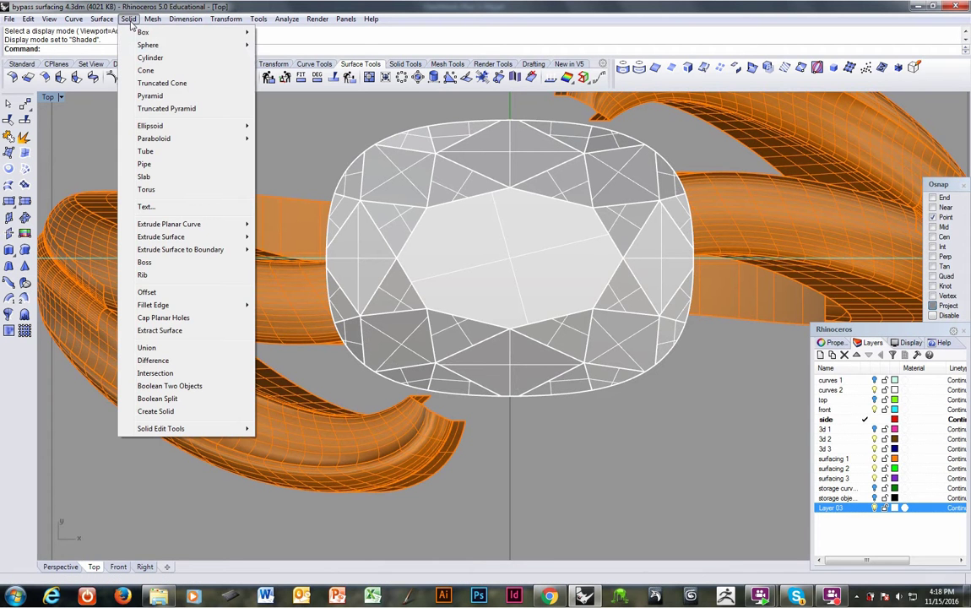
mouse_move(151, 46)
left_click(292, 43)
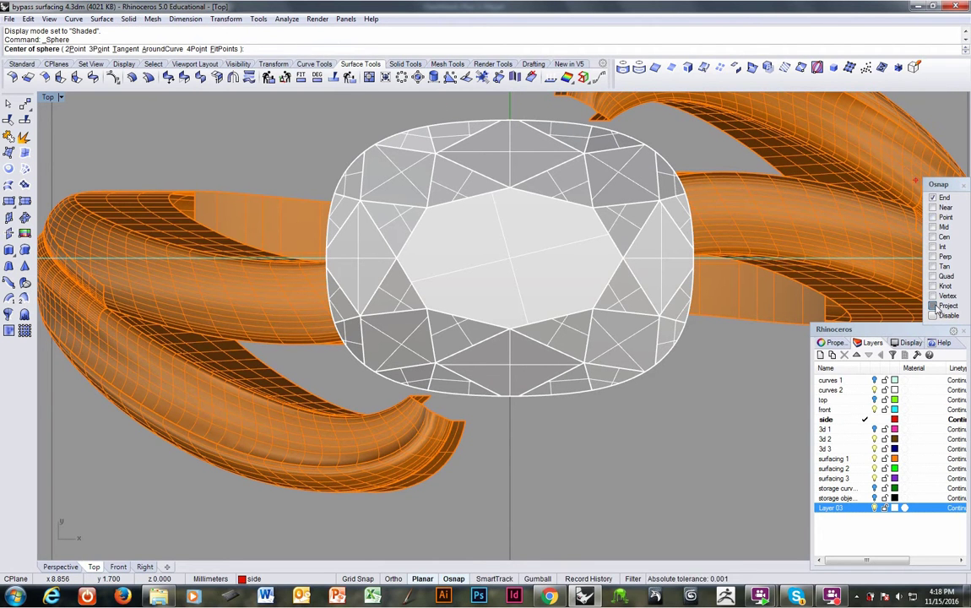
left_click(377, 369)
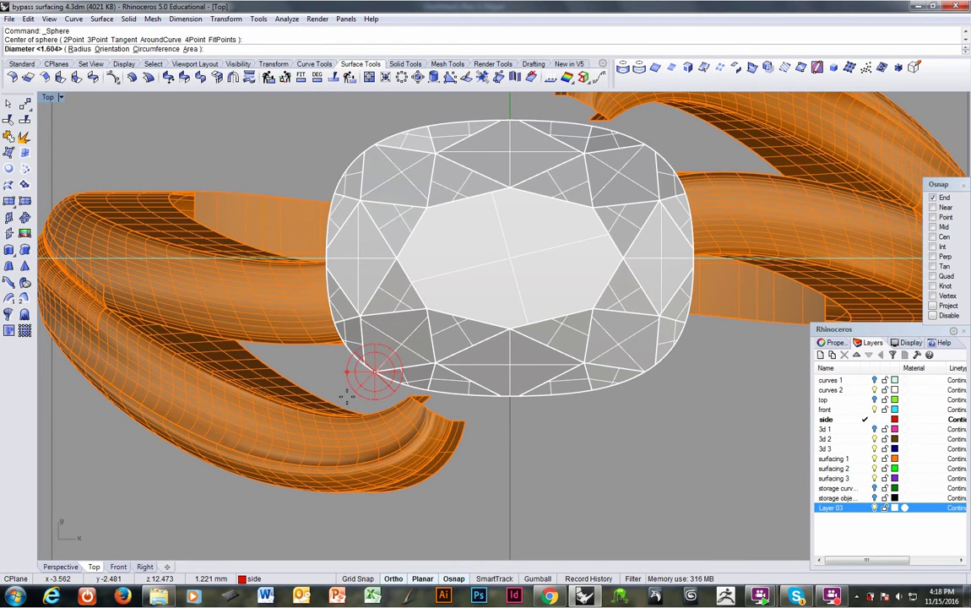
left_click(346, 397)
Step: Mirror the sphere through the origin across both axes to place copies at the gemstone's other three corners
scroll(397, 385, "down", 5)
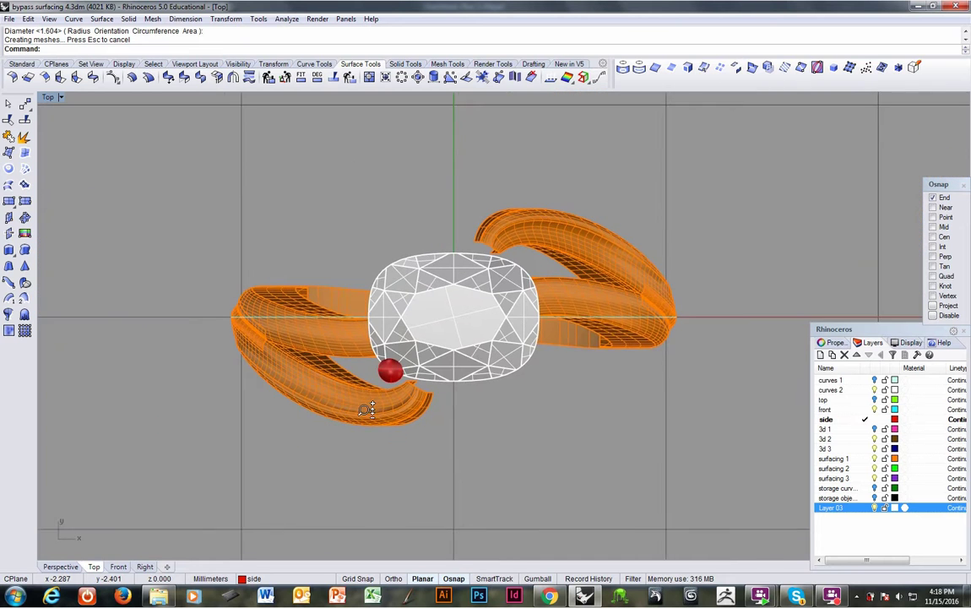
scroll(385, 393, "up", 2)
left_click(390, 385)
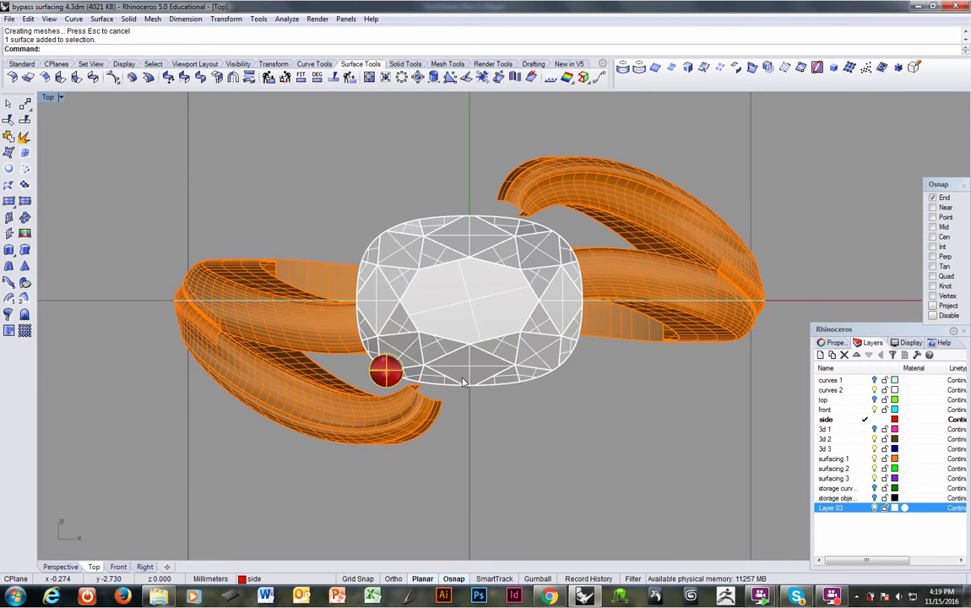
type("Mirror")
key("Return")
type("0")
key("Return")
left_click(485, 493, "shift")
left_click(559, 386)
key("Return")
type("0")
key("Return")
left_click(279, 288)
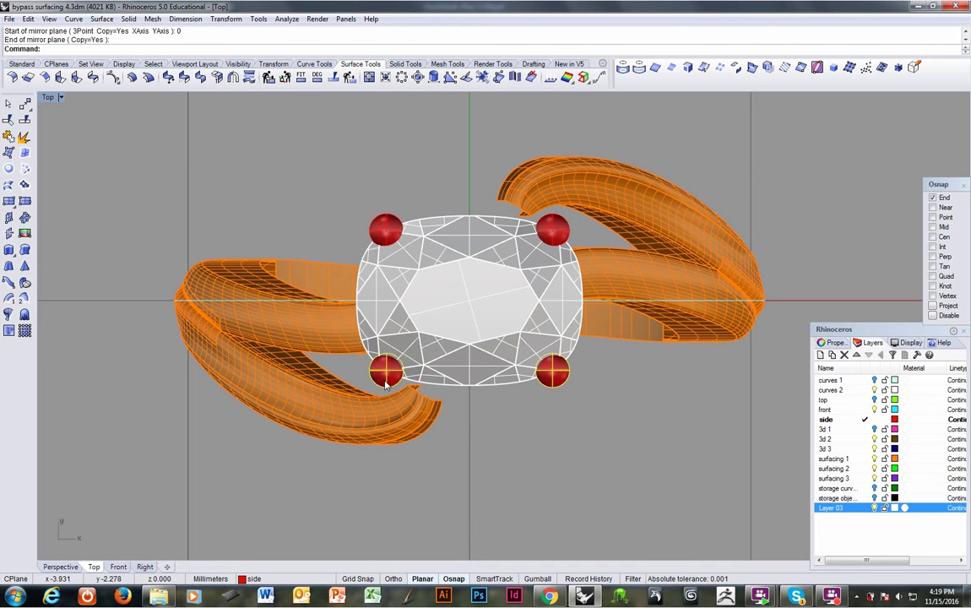
Step: Undo both mirror operations so only the original sphere is left
scroll(441, 406, "down", 3)
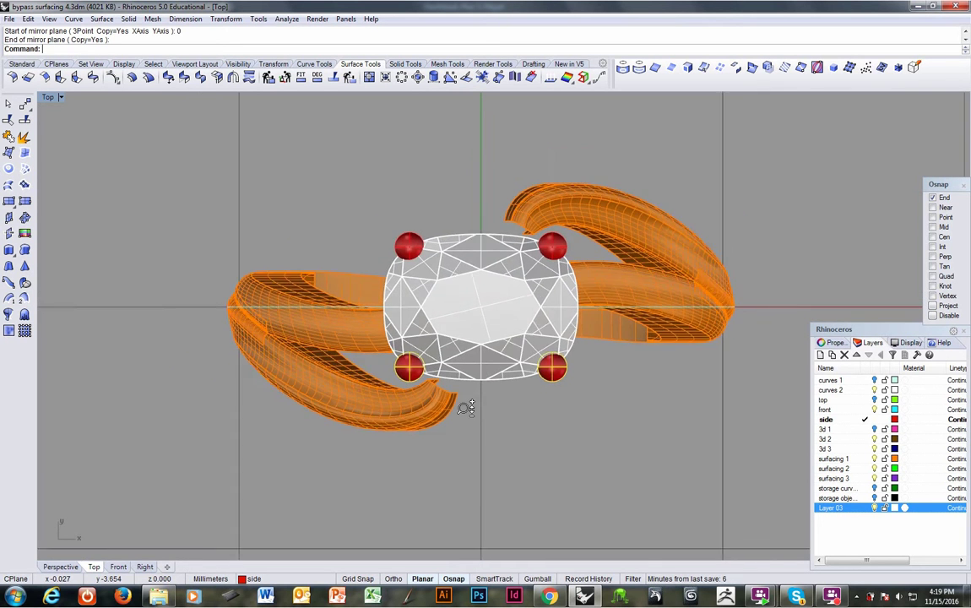
scroll(458, 412, "down", 2)
key("ctrl+z")
scroll(483, 404, "up", 4)
key("ctrl+z")
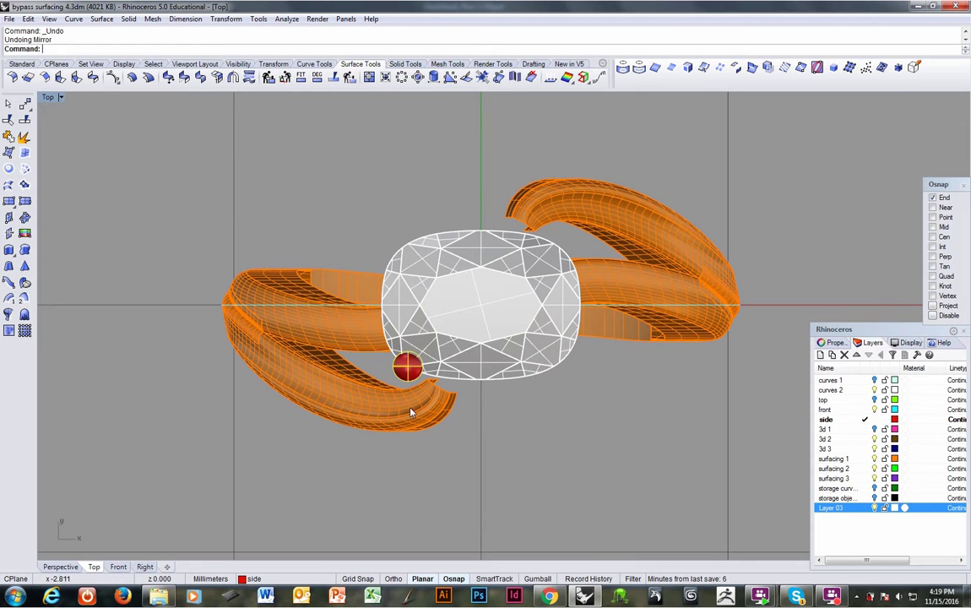
Step: Mirror the sphere across the vertical axis through the origin to the gemstone's lower-right corner
key("Return")
type("0")
key("Return")
left_click(524, 516, "shift")
Step: With Record History on, mirror both lower spheres across the horizontal axis through the origin to the gemstone's upper corners
left_click(559, 380, "shift")
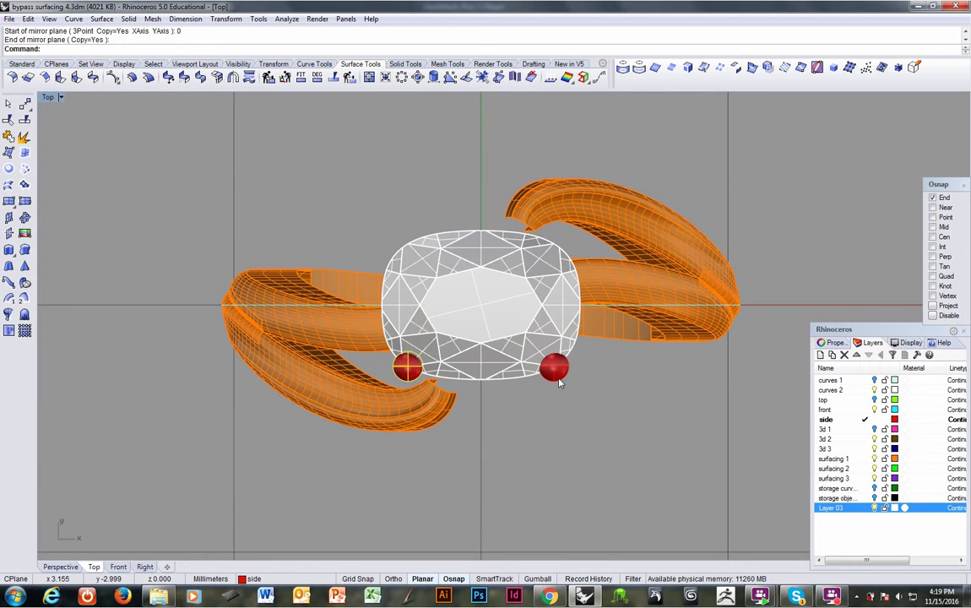
left_click(594, 578)
key("Return")
type("0")
key("Return")
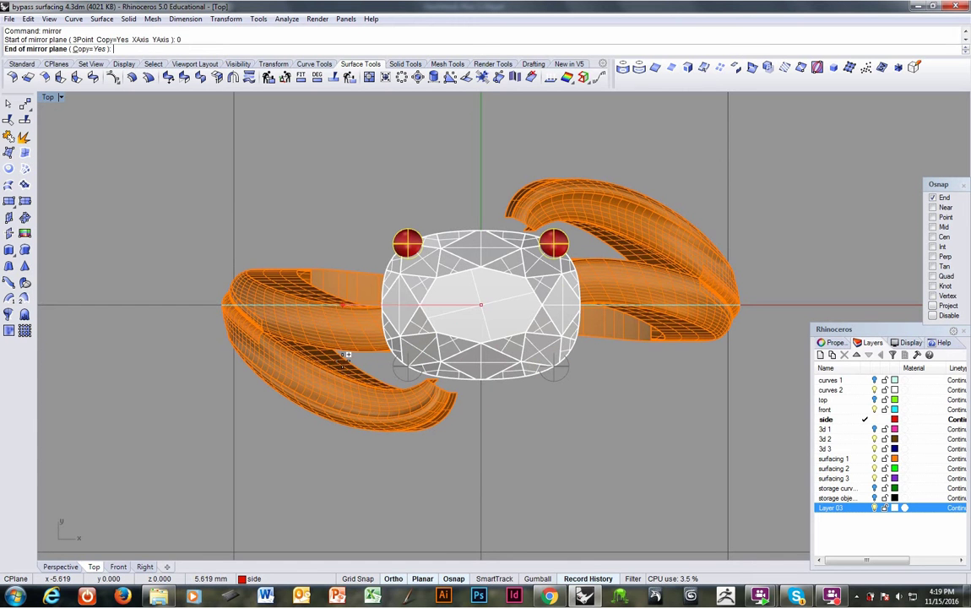
scroll(406, 372, "up", 2)
Step: Scale the lower-left sphere up slightly about its snapped centre, by a factor of about 1.055
left_click(403, 370)
scroll(423, 369, "down", 2)
right_click_drag(421, 369, 388, 369)
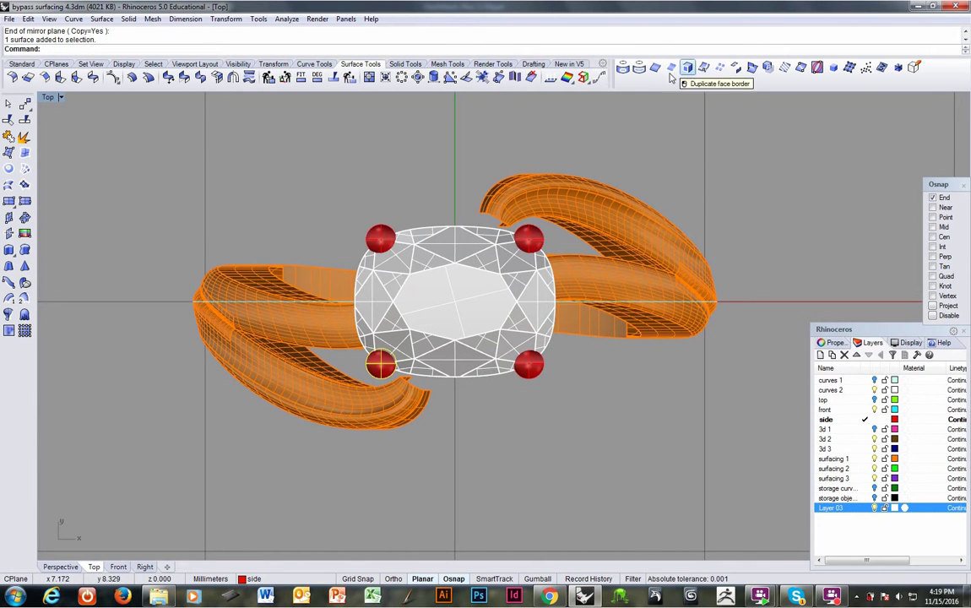
scroll(446, 373, "down", 3)
scroll(452, 372, "up", 3)
scroll(454, 373, "up", 1)
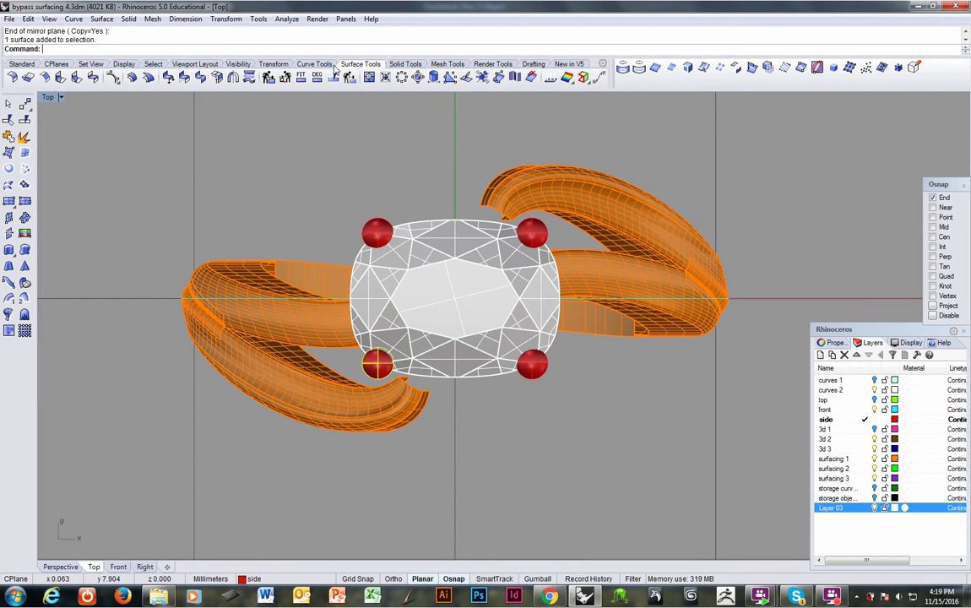
left_click(271, 64)
left_click(76, 77)
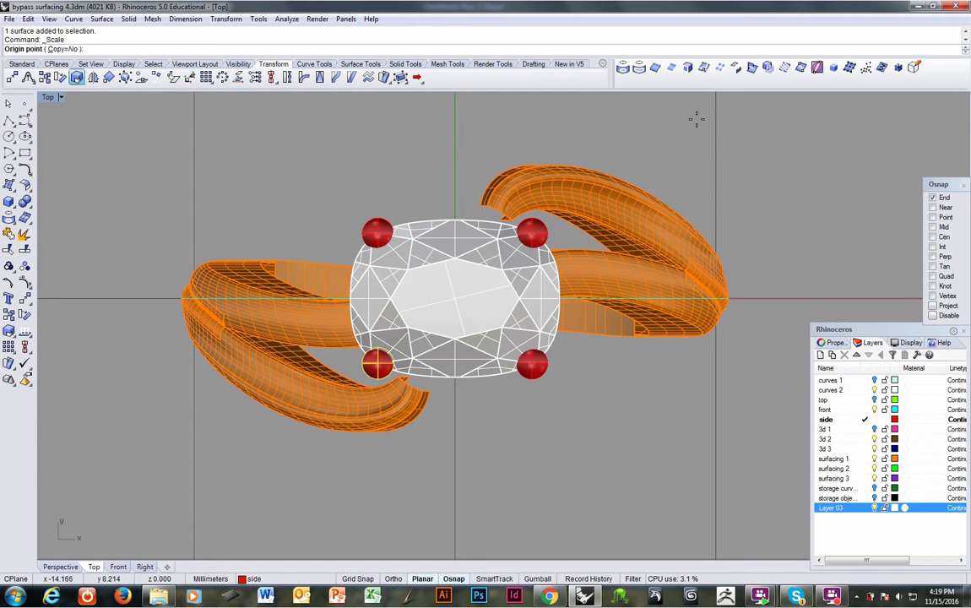
left_click(943, 237)
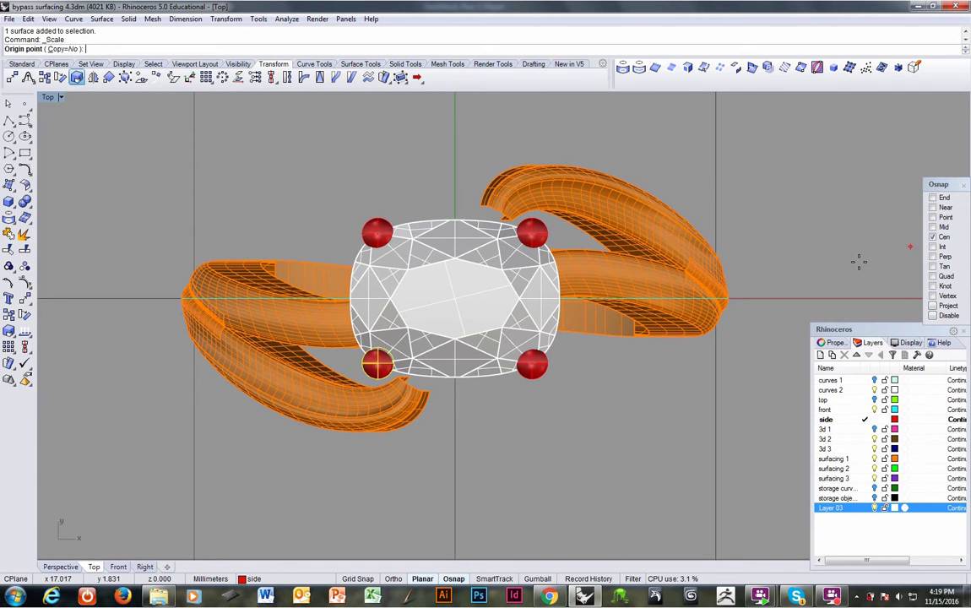
left_click(377, 365)
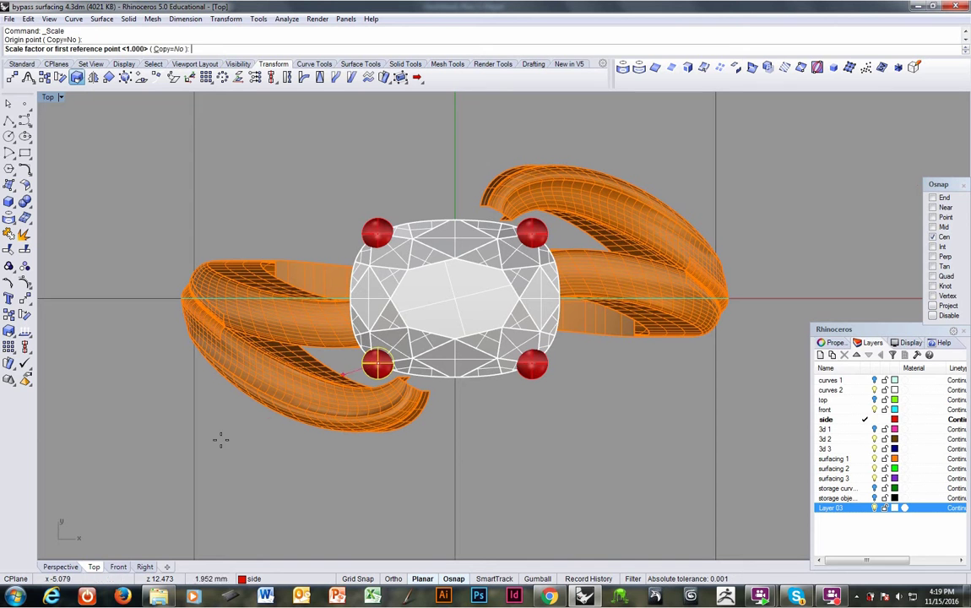
left_click(170, 466)
left_click(162, 475)
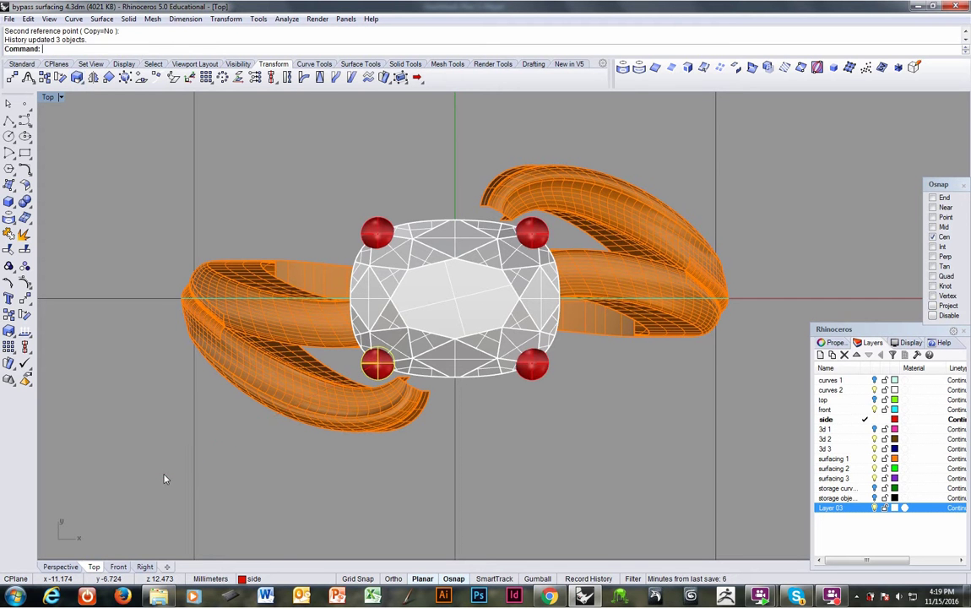
Step: Enlarge the lower-left sphere again about its centre, by a factor of about 1.034
scroll(436, 428, "down", 3)
scroll(439, 427, "up", 3)
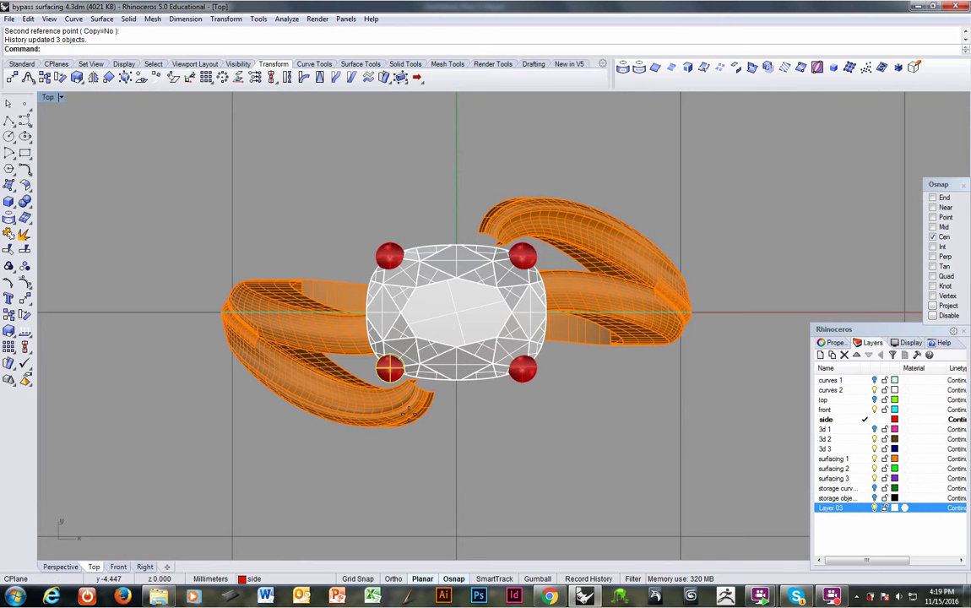
right_click(472, 410)
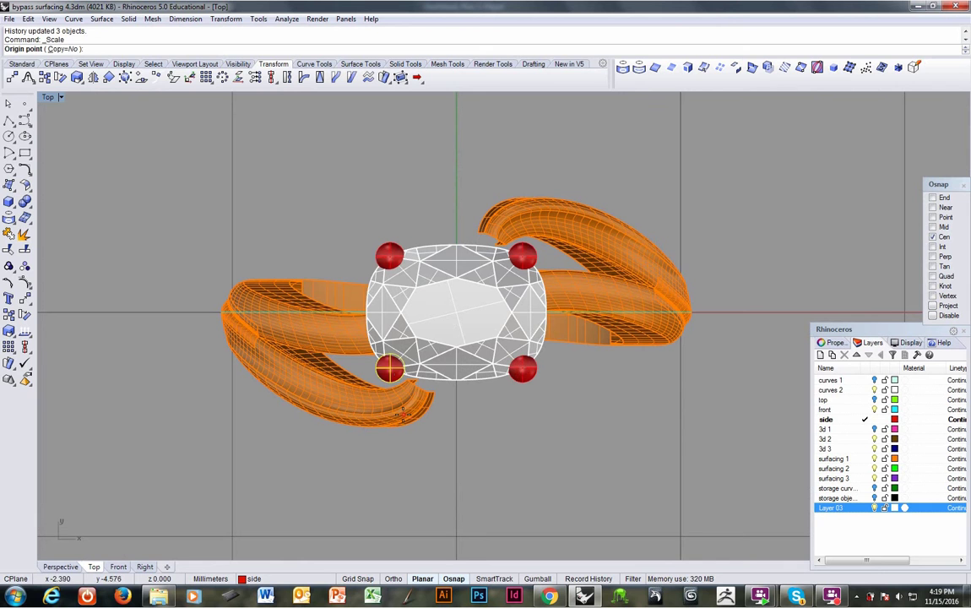
left_click(389, 369)
left_click(540, 462)
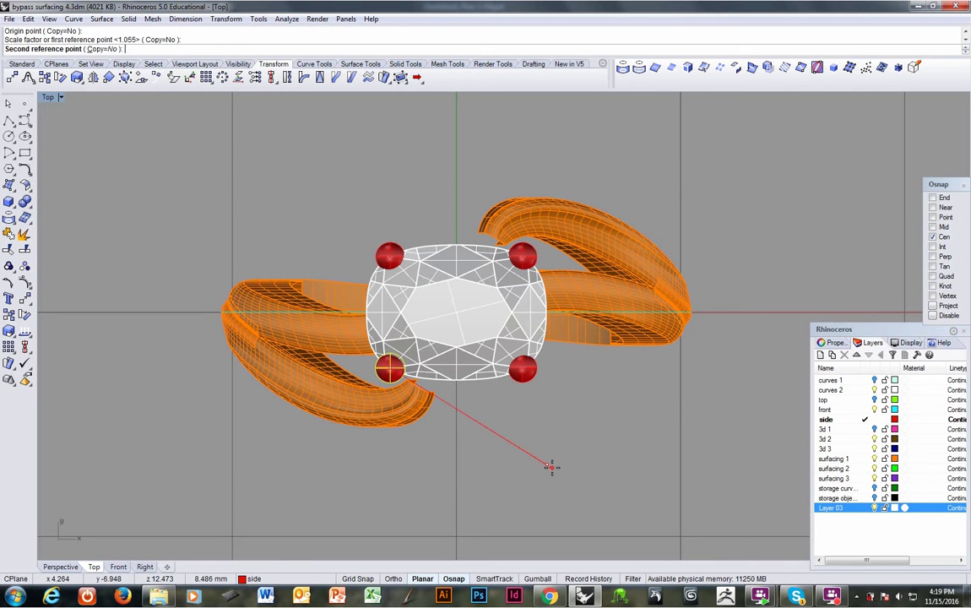
left_click(551, 468)
scroll(489, 422, "up", 3)
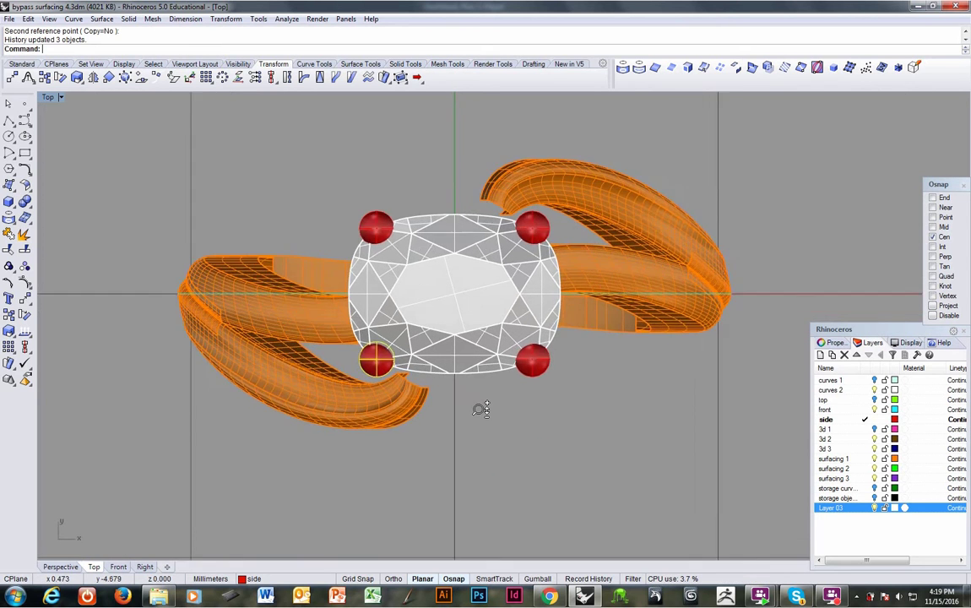
Step: Scale the lower-left sphere up a tiny amount more about its centre
key("Return")
left_click(358, 346)
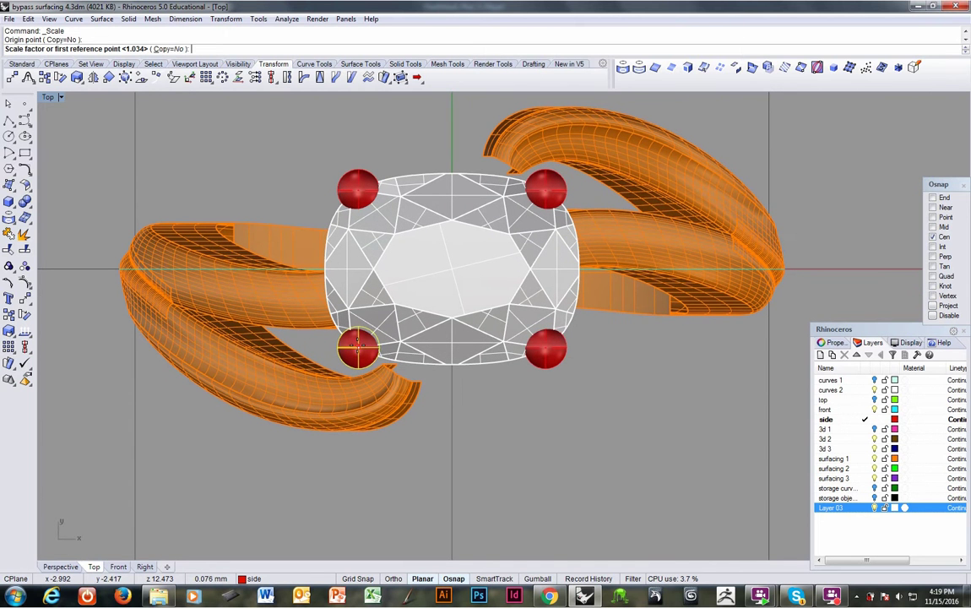
left_click(516, 437)
left_click(516, 439)
scroll(516, 447, "down", 3)
scroll(541, 404, "down", 3)
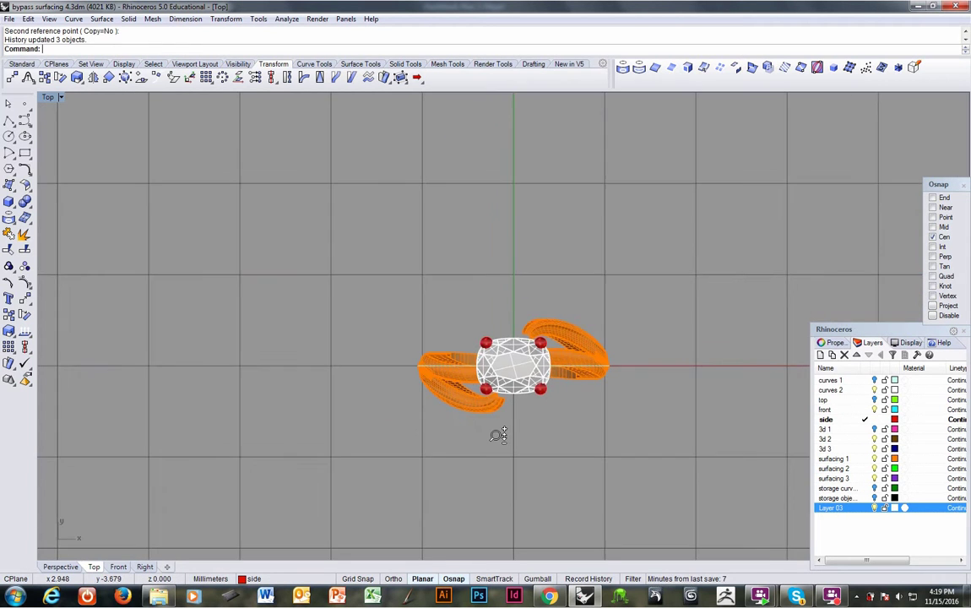
scroll(498, 435, "up", 3)
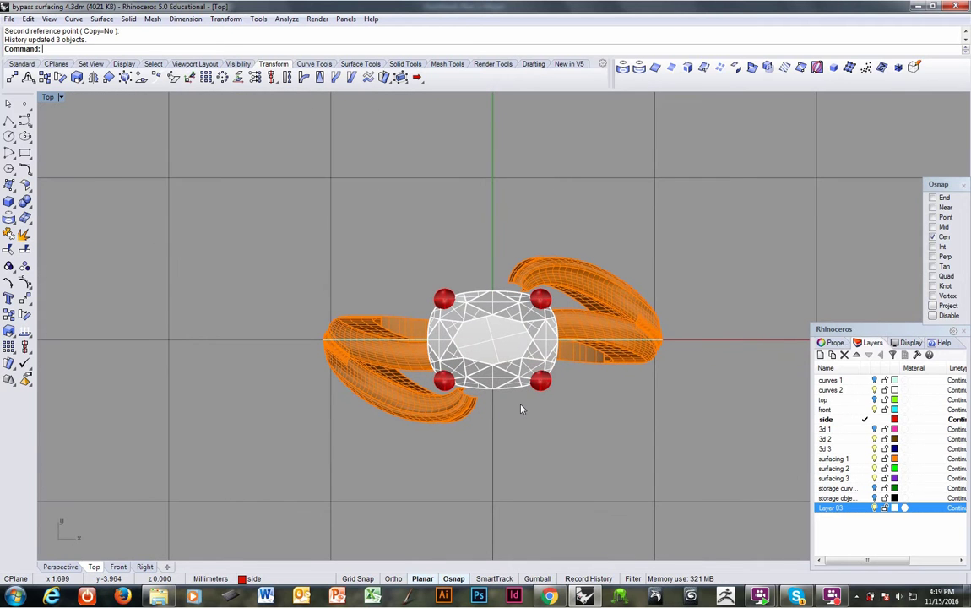
scroll(447, 408, "up", 2)
Step: Check the spheres against the setting in the front and perspective views, and measure the radius of a corner sphere
key("ctrl+F2")
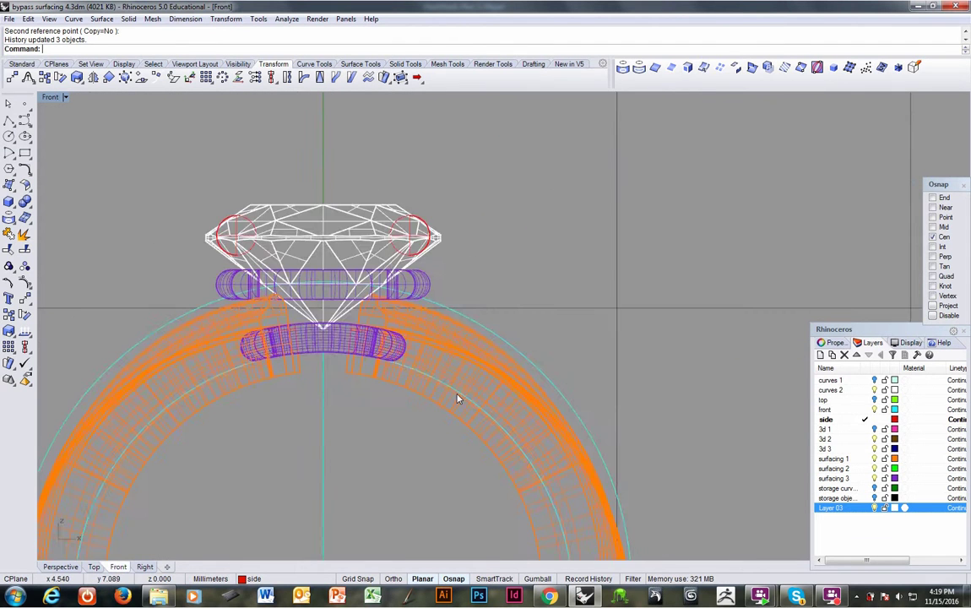
key("ctrl+F4")
right_click_drag(527, 390, 570, 315)
scroll(430, 288, "up", 6)
right_click_drag(398, 263, 512, 324, "shift")
left_click(288, 19)
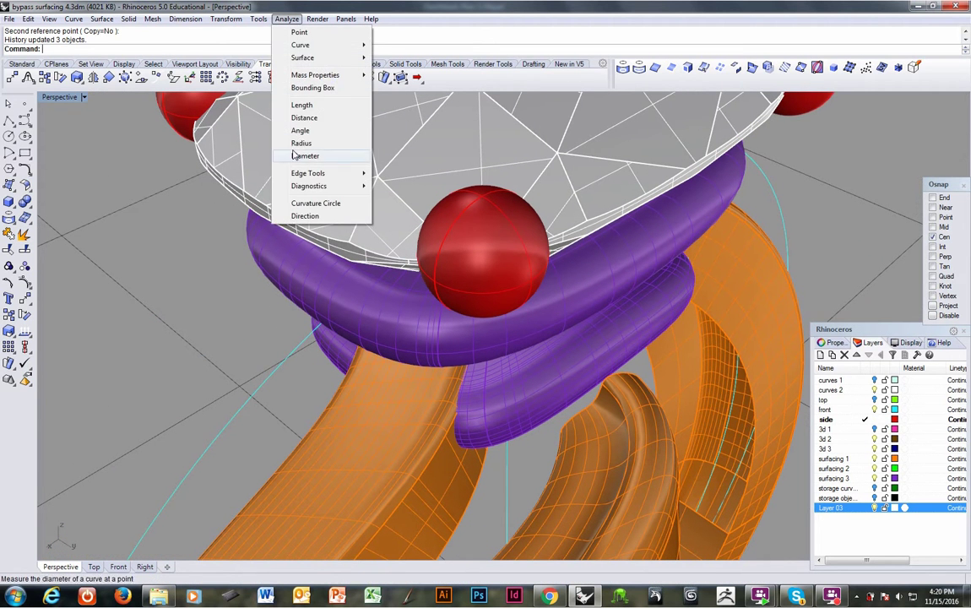
left_click(268, 135)
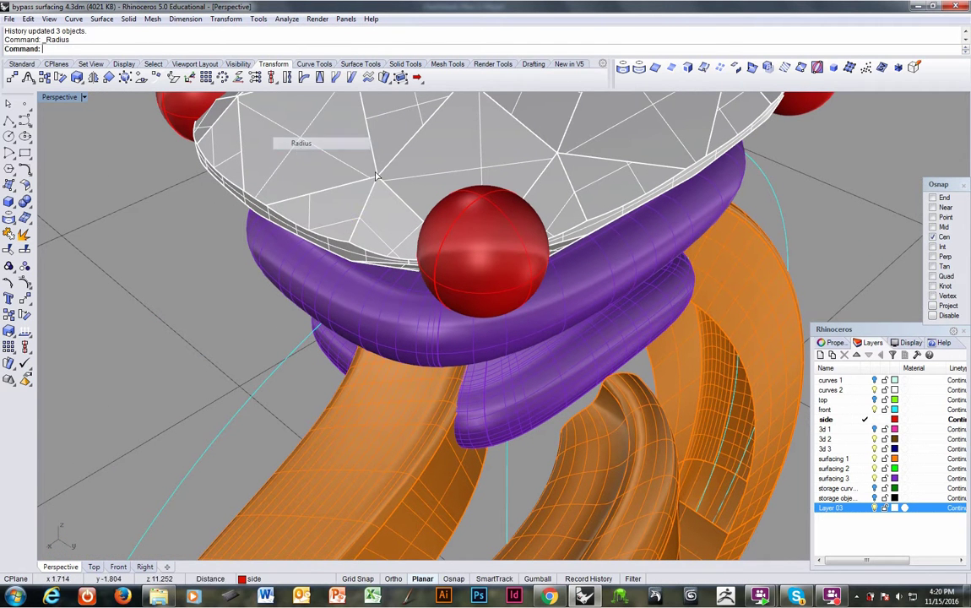
left_click(440, 255)
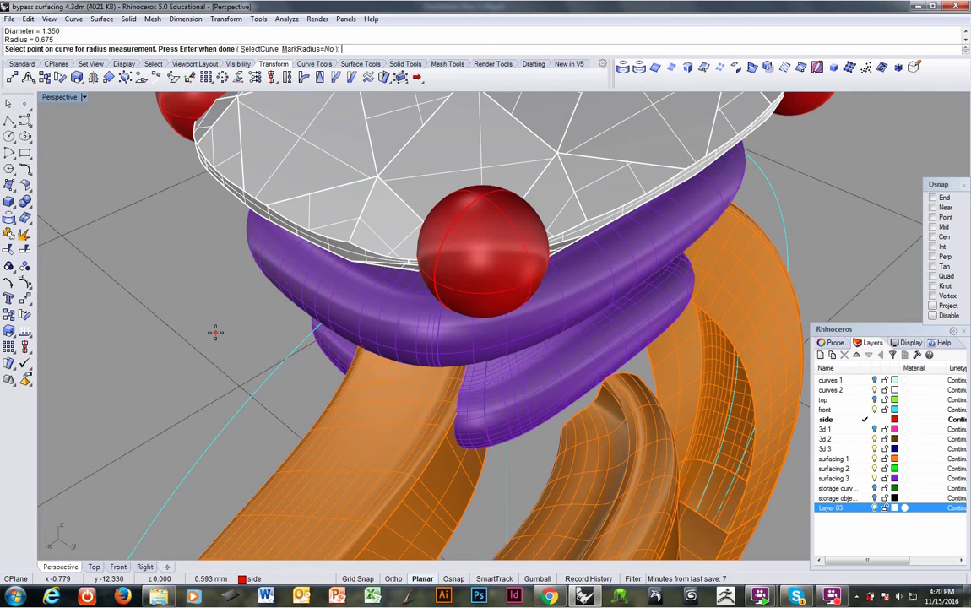
scroll(271, 291, "down", 5)
right_click_drag(271, 291, 417, 316)
right_click(316, 323)
Step: Place a point object at the centre of the original sphere at the gemstone's front-left corner
left_click(308, 298)
scroll(498, 428, "down", 6)
scroll(367, 386, "up", 3)
left_click(367, 395)
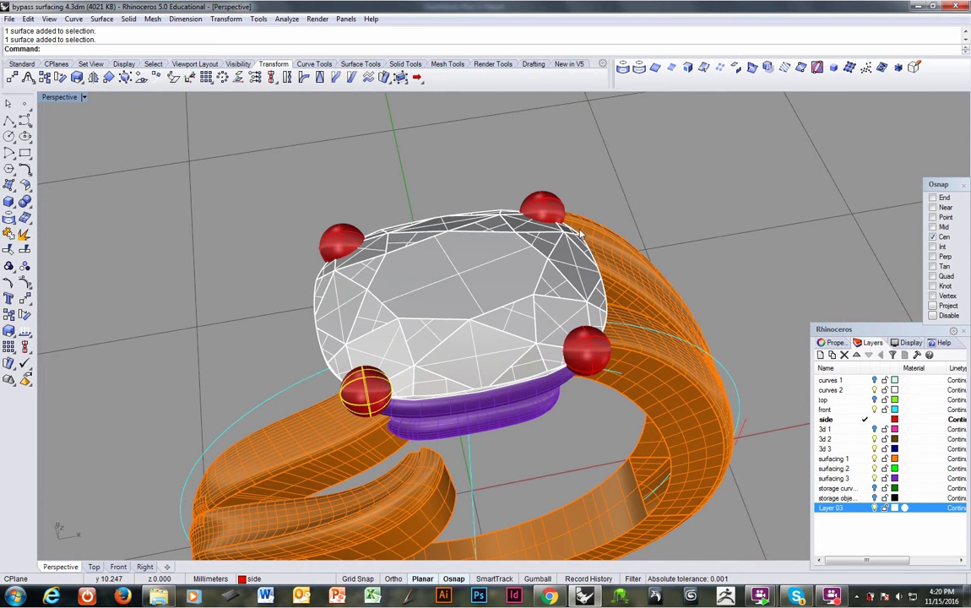
left_click(228, 65)
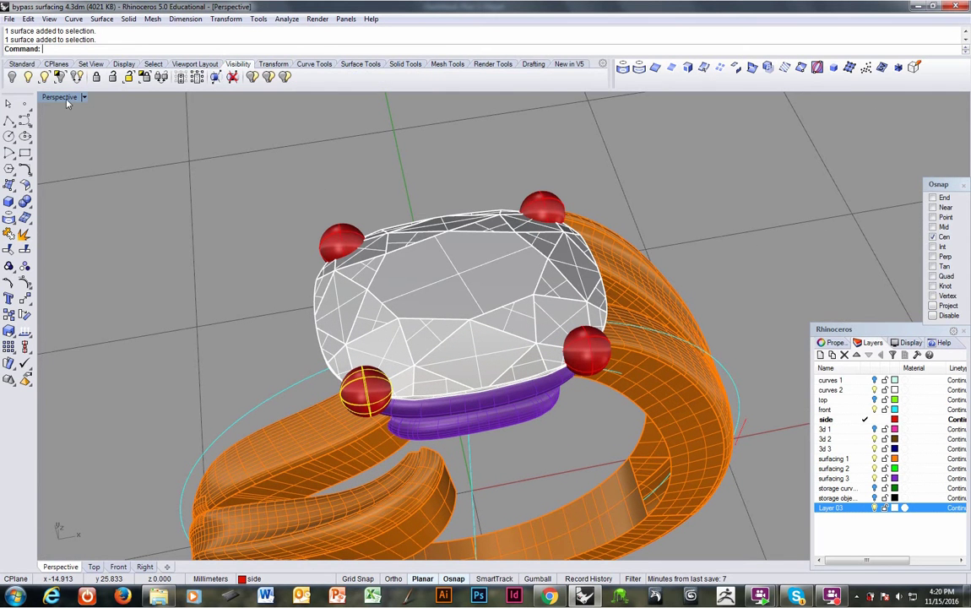
left_click(25, 103)
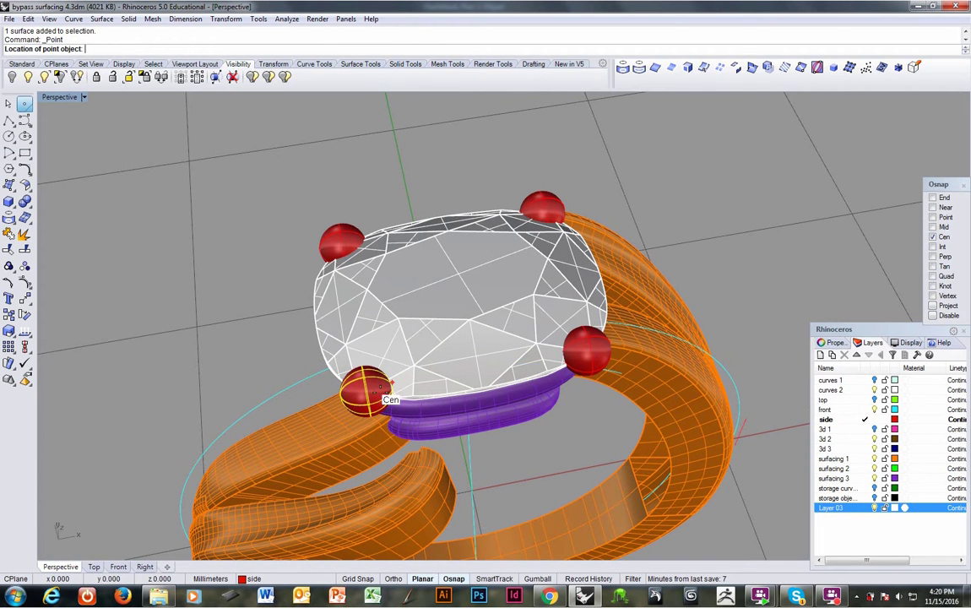
left_click(354, 398)
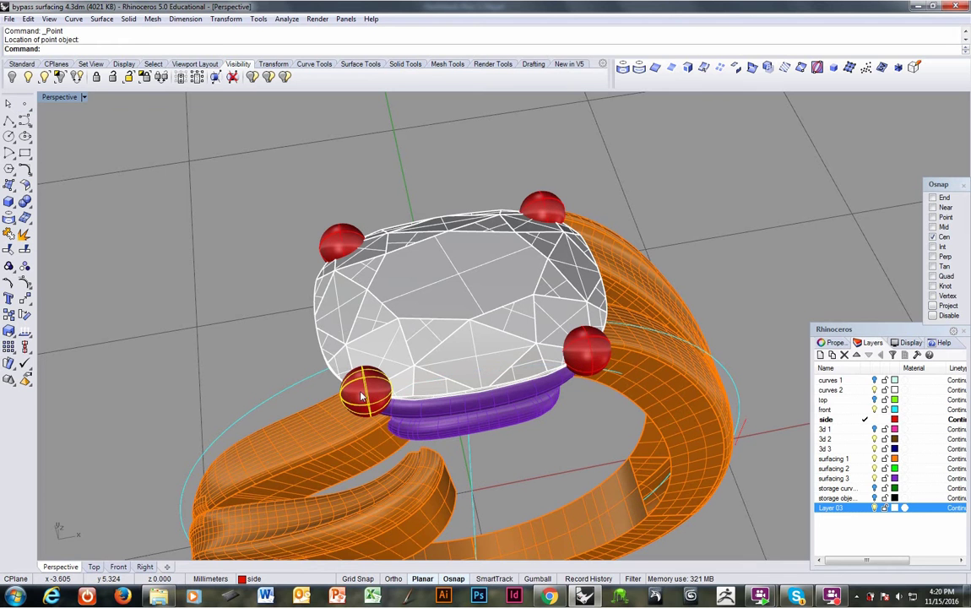
Step: Switch to wireframe display and group the original sphere with its centre point
key("ctrl+alt+w")
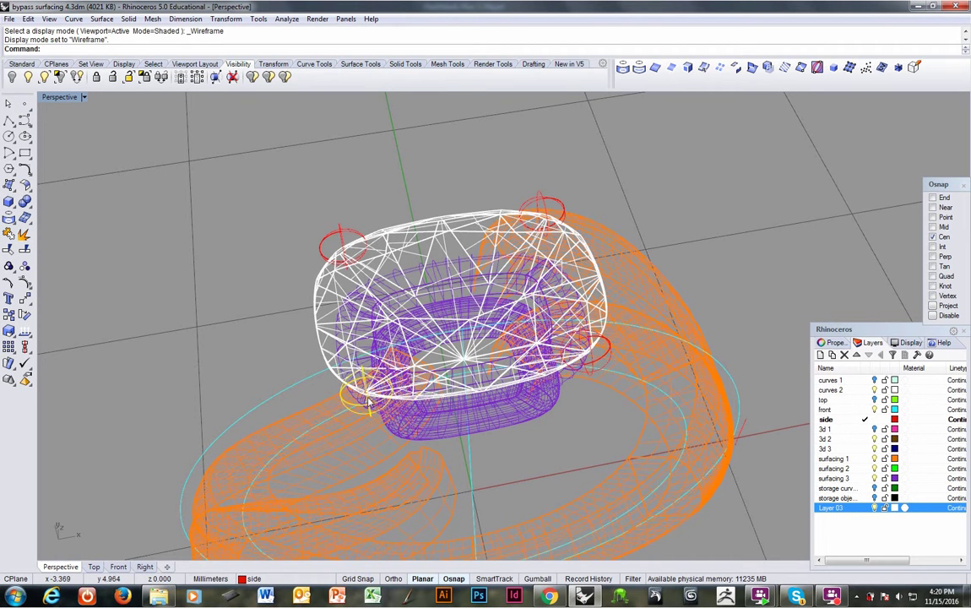
left_click(368, 400)
left_click(397, 416)
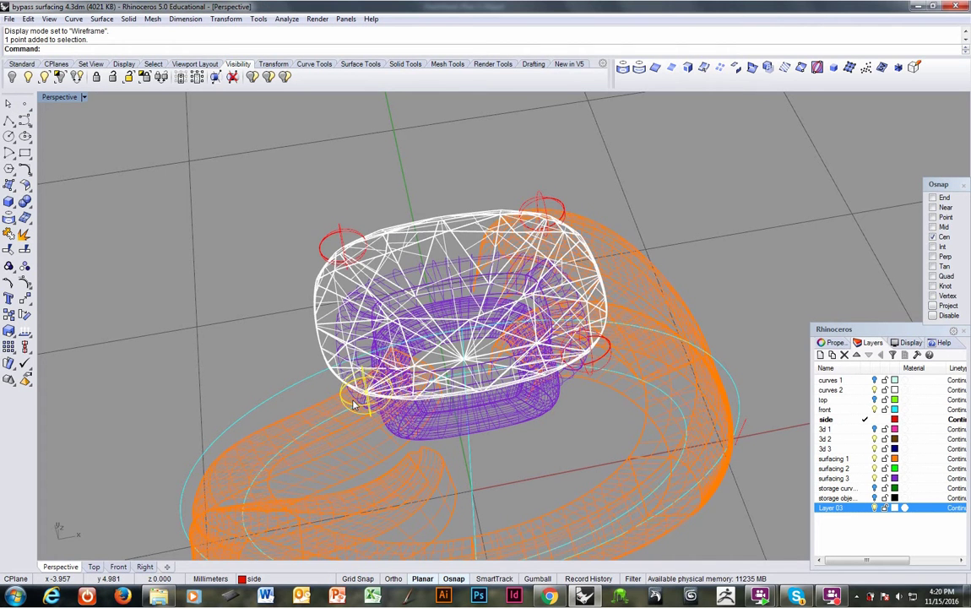
key("ctrl+g")
scroll(393, 389, "down", 2)
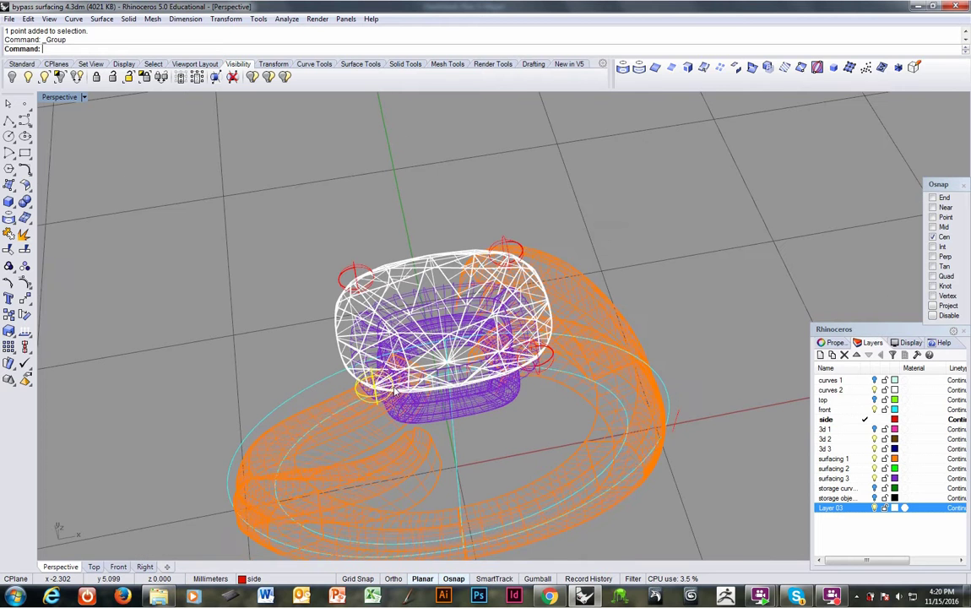
left_click(358, 275)
left_click(526, 254, "shift")
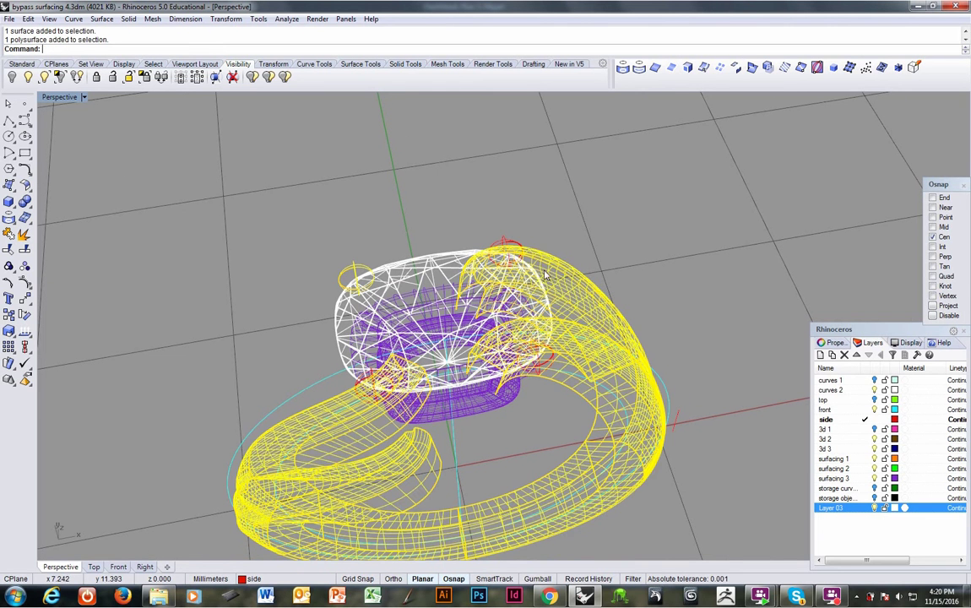
left_click(532, 248, "shift")
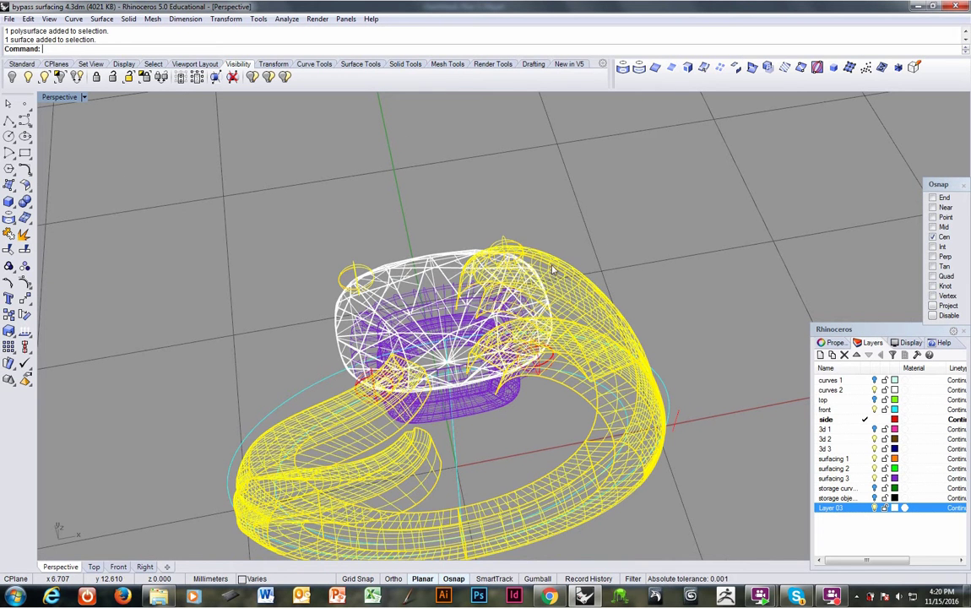
left_click(670, 329)
Step: Lock the surfacing 1 layer and delete the three mirrored spheres, keeping only the grouped original
left_click(890, 460)
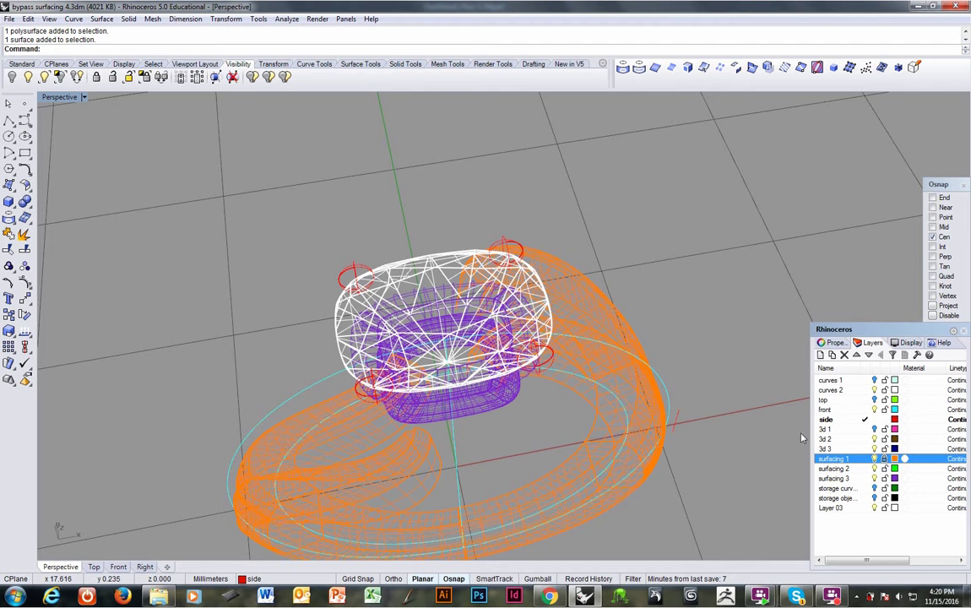
left_click(510, 241, "shift")
left_click(342, 270, "shift")
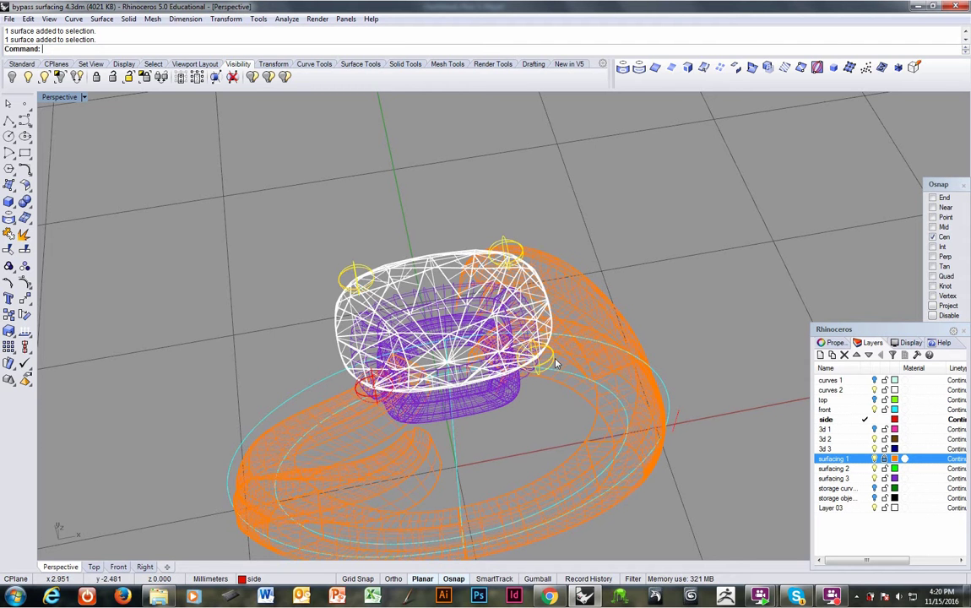
key("Delete")
Step: Hide the front layer and return the perspective view to shaded display, with the grouped sphere selected
right_click_drag(546, 366, 714, 379)
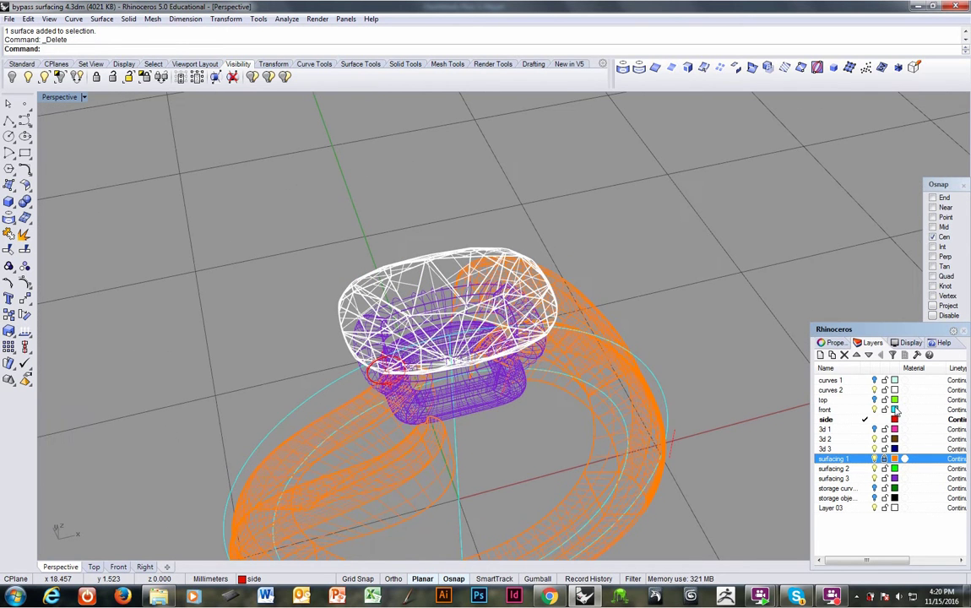
left_click(831, 410)
mouse_move(524, 397)
right_mouse_down()
mouse_move(494, 407)
mouse_move(481, 430)
right_mouse_up()
key("ctrl+alt+s")
scroll(380, 369, "down", 3)
mouse_move(380, 369)
right_mouse_down()
mouse_move(345, 446)
mouse_move(359, 365)
mouse_move(418, 386)
mouse_move(403, 414)
mouse_move(442, 356)
mouse_move(448, 308)
right_mouse_up()
left_click(403, 414)
scroll(448, 308, "up", 4)
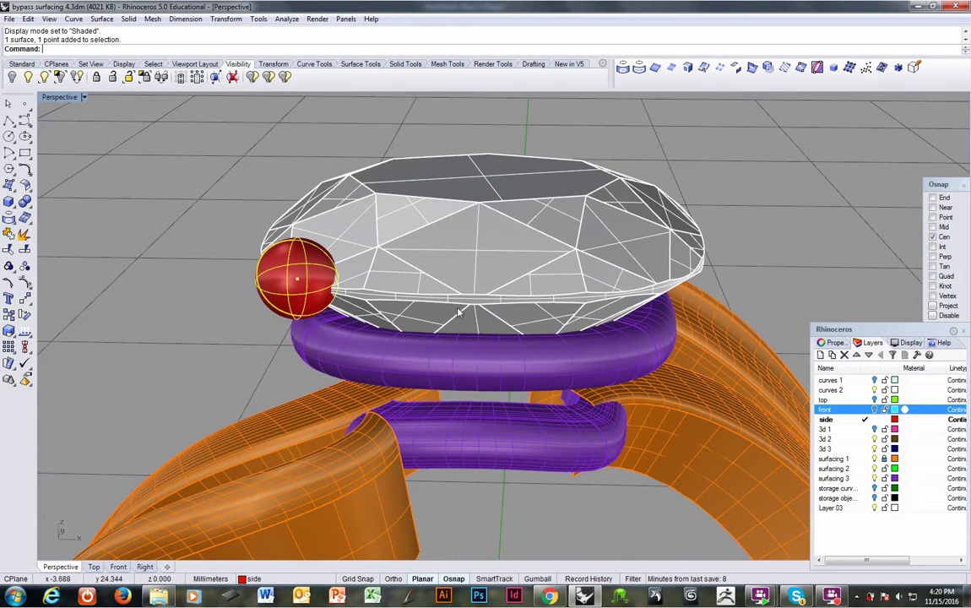
scroll(438, 314, "up", 3)
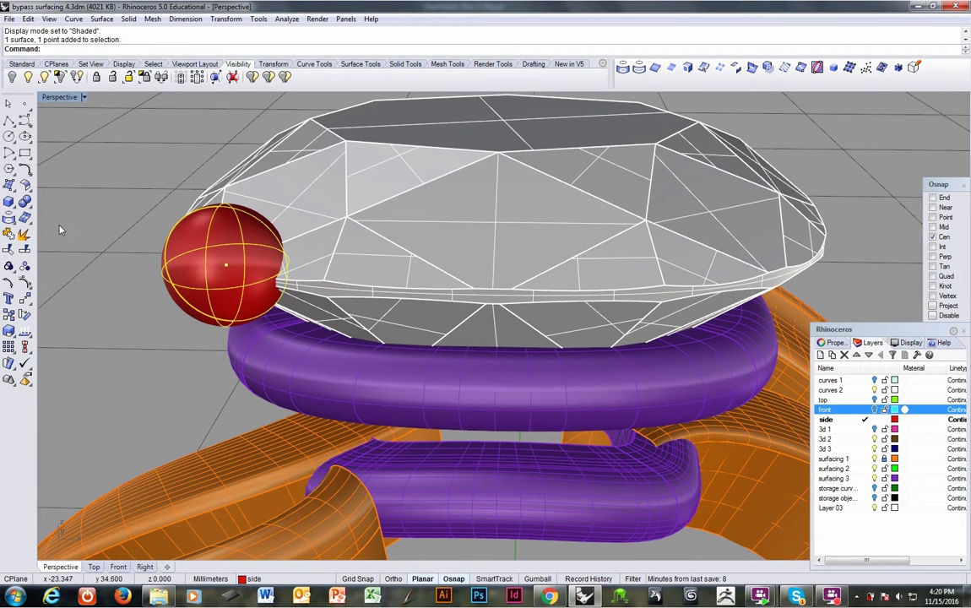
Step: Extract the closed isocurve around the gemstone's girdle at mid-height, using the Mid object snap
left_click(632, 68)
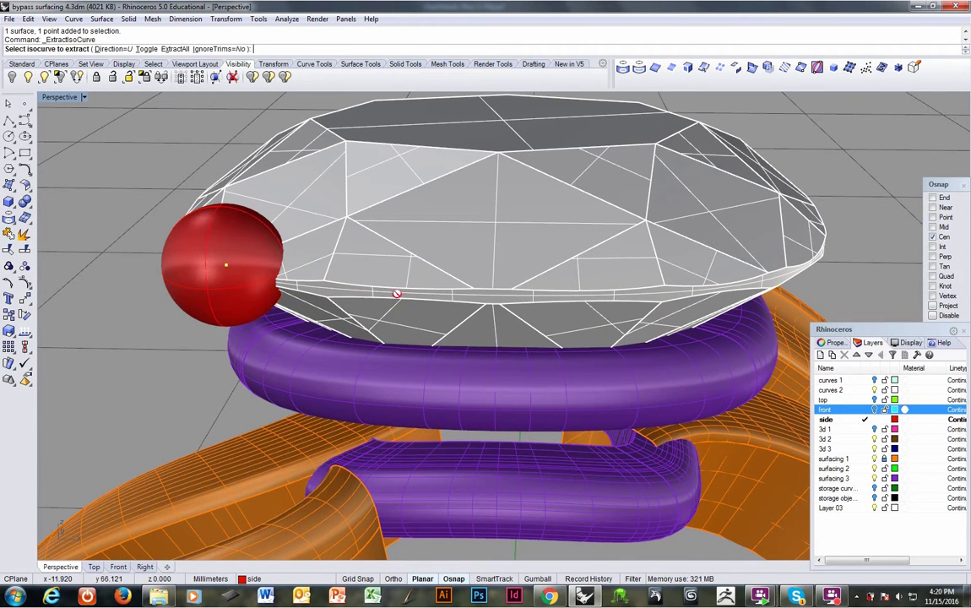
left_click(704, 68)
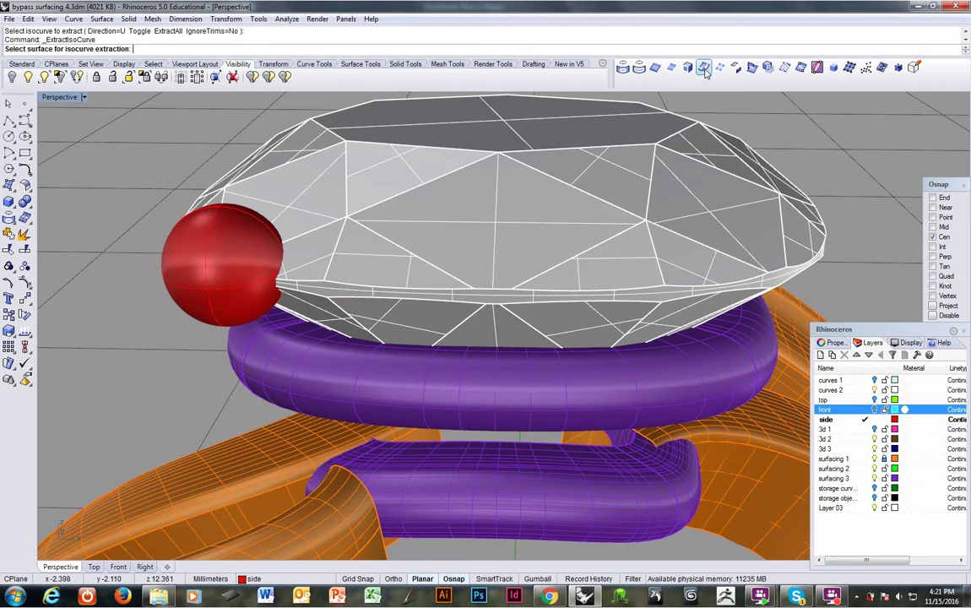
left_click(431, 273)
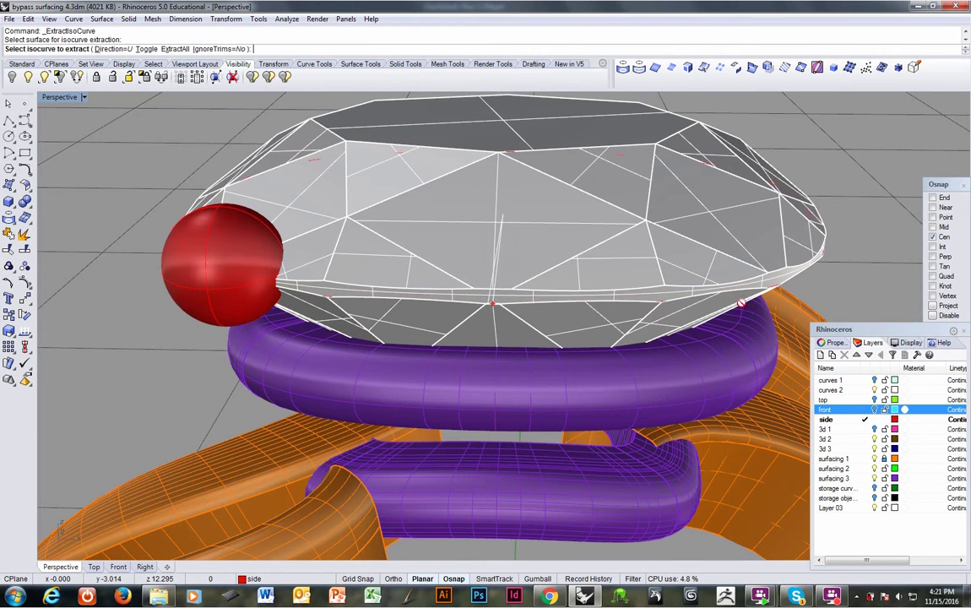
right_click_drag(760, 300, 601, 306)
right_click_drag(433, 295, 323, 255)
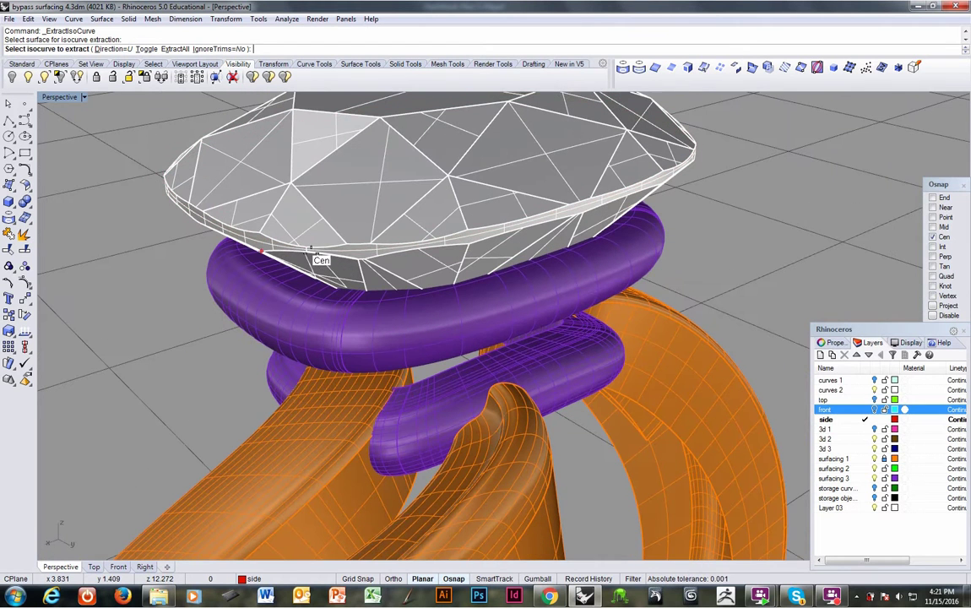
right_click(944, 226)
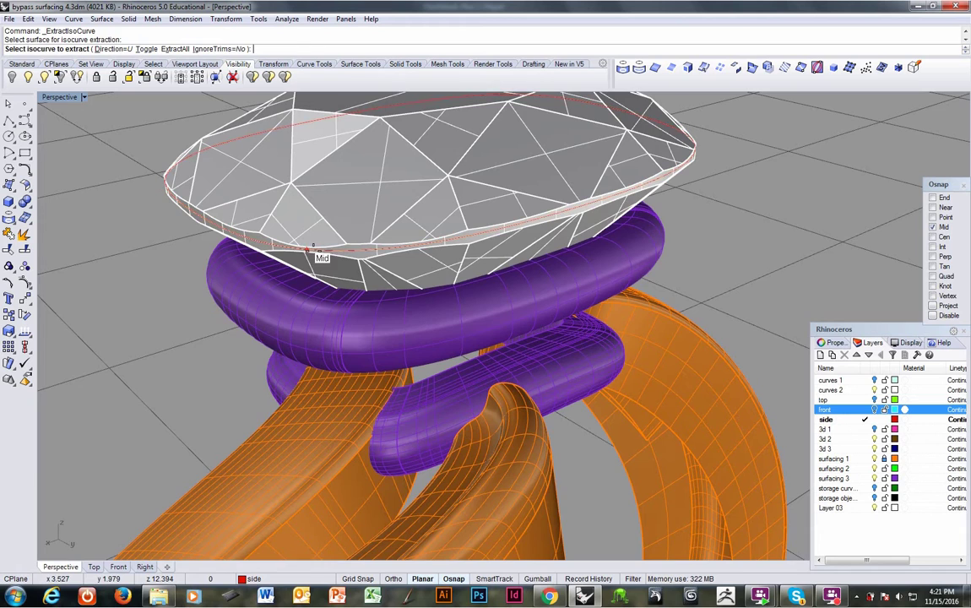
left_click(311, 249)
right_click(320, 256)
Step: Hide the gemstone on Layer 03 and the shank on the surfacing 1 layer
right_click_drag(320, 255, 503, 358)
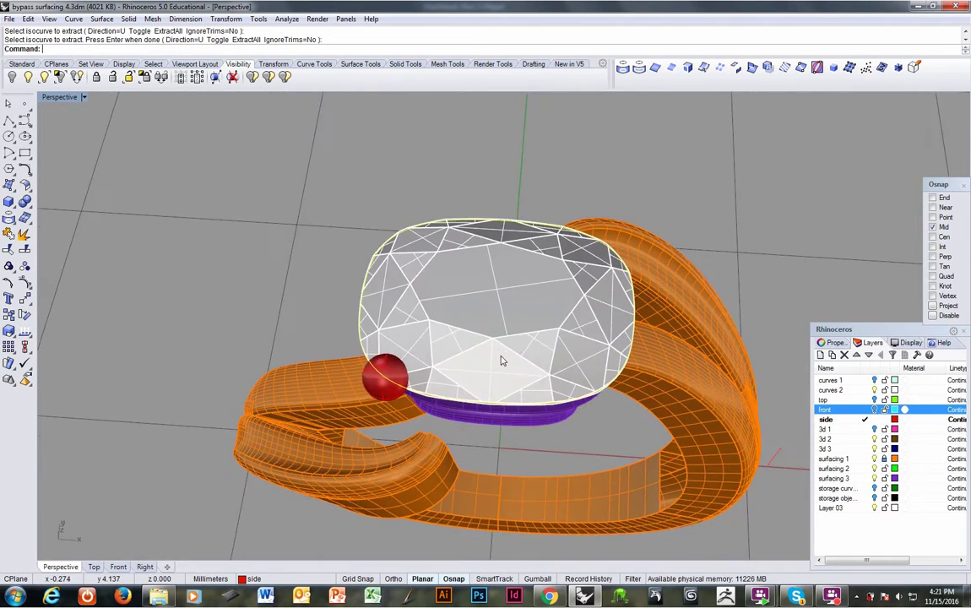
left_click(894, 507)
left_click(646, 409)
left_click(883, 471)
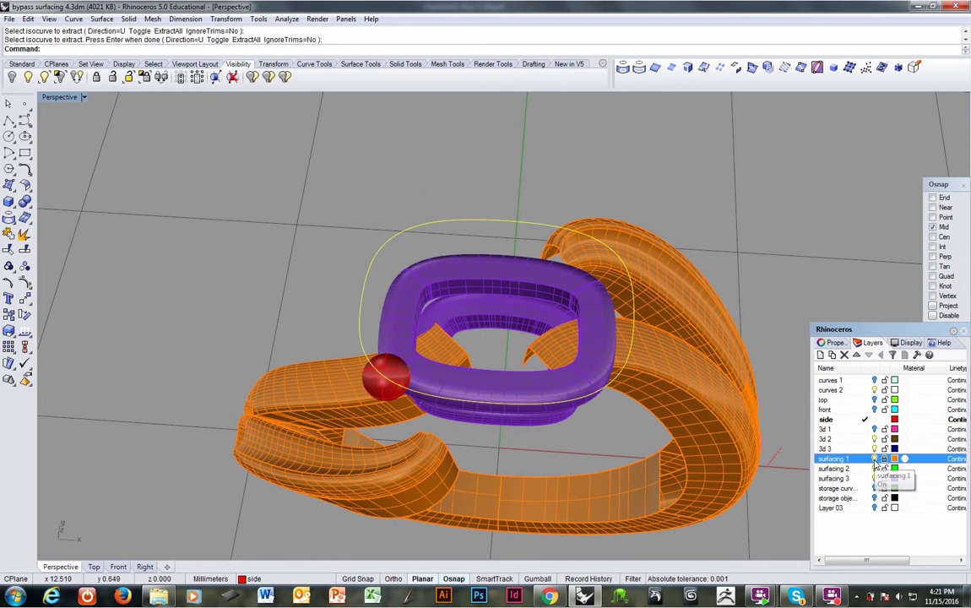
left_click(875, 459)
right_click_drag(378, 319, 426, 350)
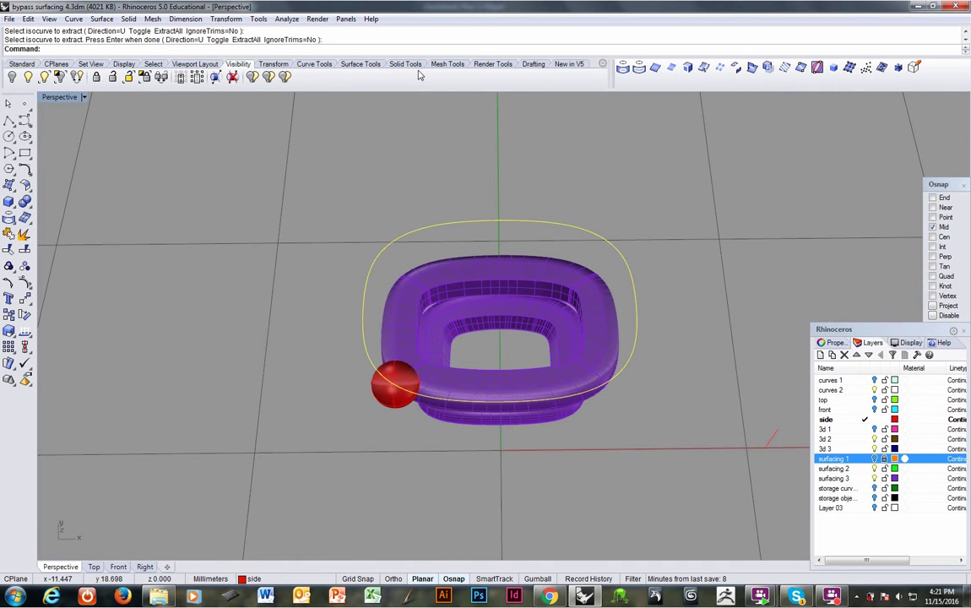
Step: Build a temporary planar surface from the girdle curve, set the construction plane to it, and delete the surface
left_click(361, 64)
left_click(8, 168)
left_click(56, 63)
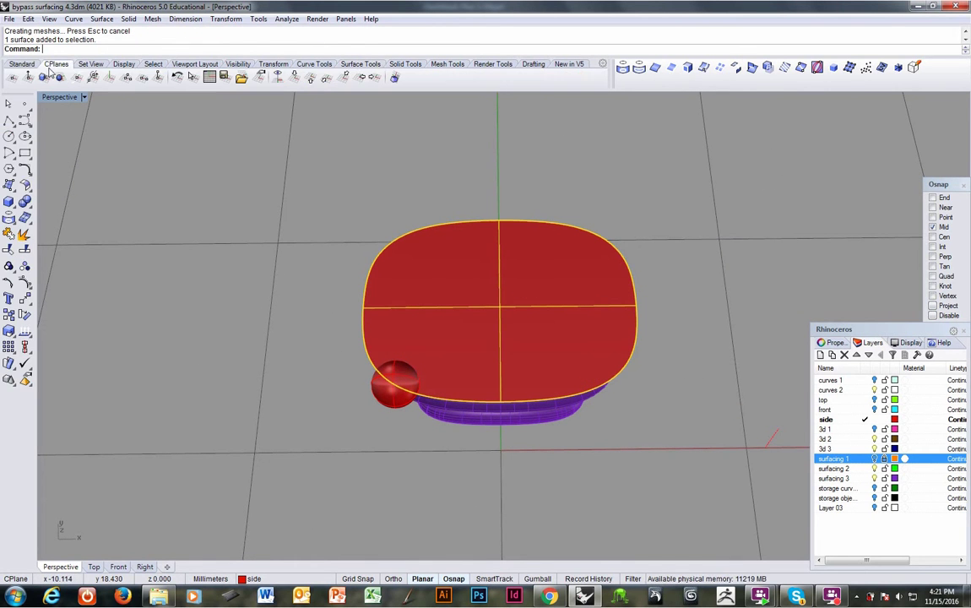
left_click(45, 76)
key("Delete")
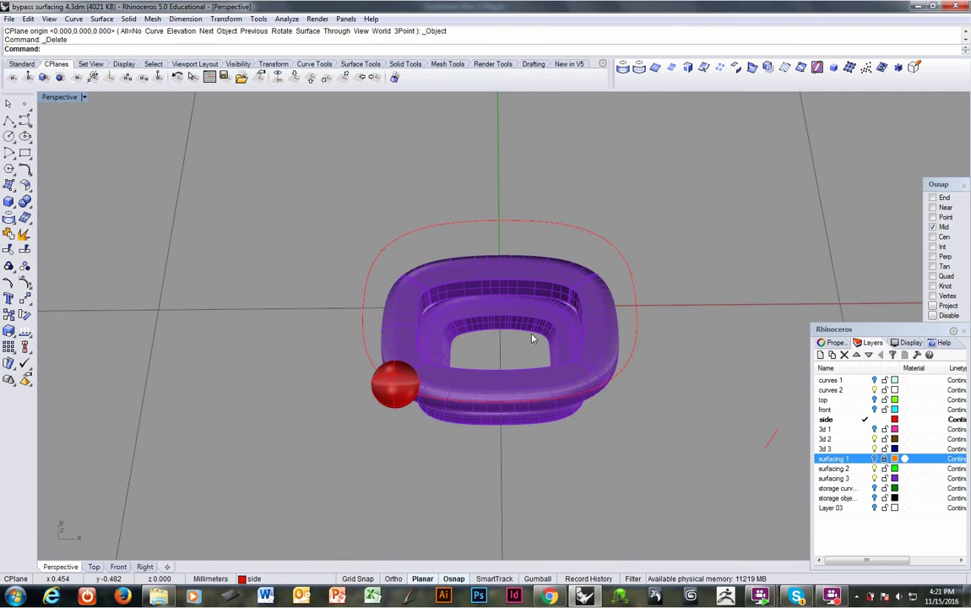
Step: Ungroup the corner sphere from its centre point and move the sphere to the surfacing 3 layer
right_click_drag(533, 352, 405, 434)
left_click(405, 434)
scroll(407, 439, "up", 3)
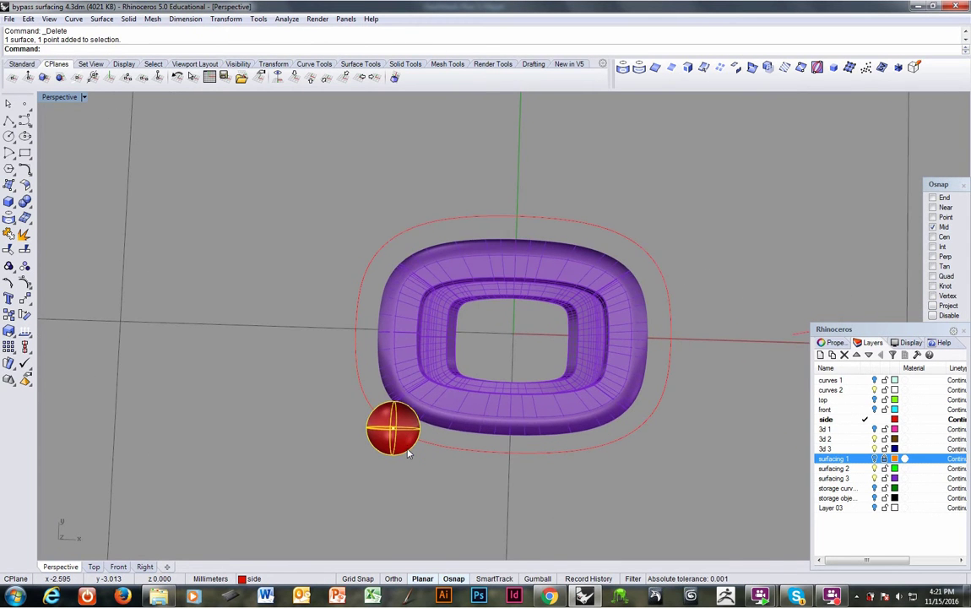
left_click(407, 453)
key("ctrl+shift+g")
left_click(405, 453)
key("F4")
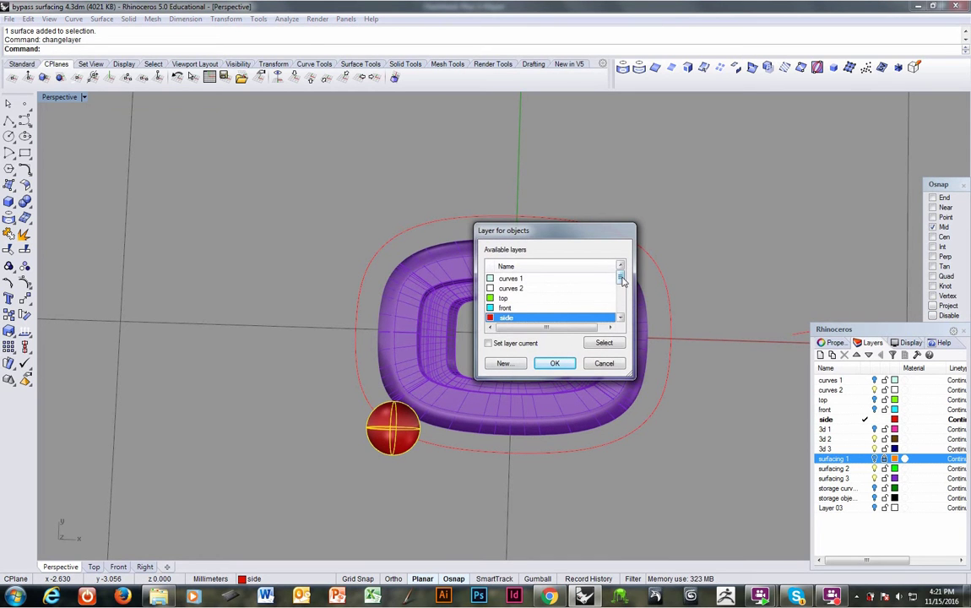
left_click_drag(621, 281, 622, 309)
left_click(529, 299)
left_click(554, 364)
Step: Group the sphere with its centre point again and hide the surfacing 3 layer
left_click_drag(271, 340, 431, 507)
key("ctrl+g")
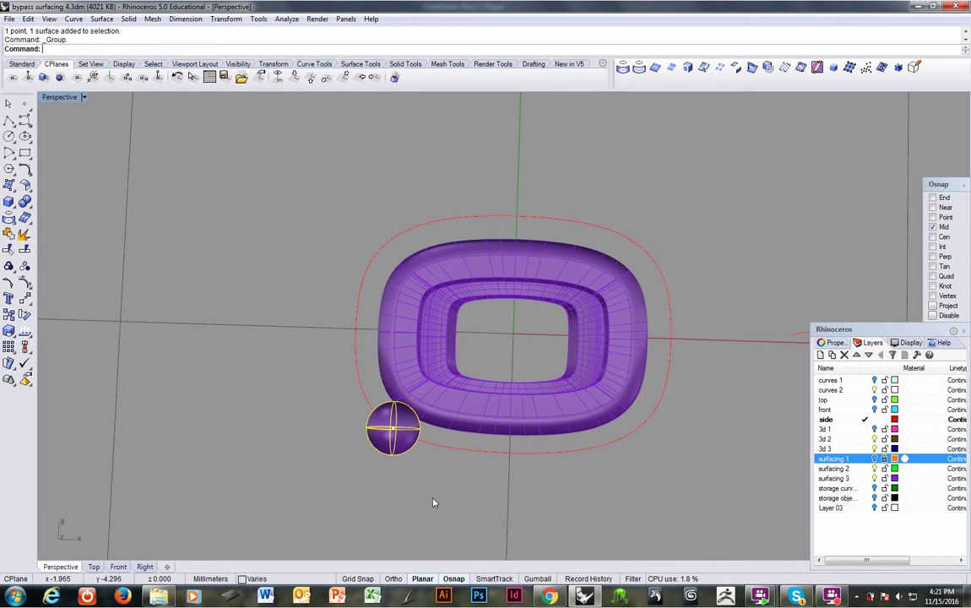
left_click(874, 478)
scroll(418, 432, "up", 2)
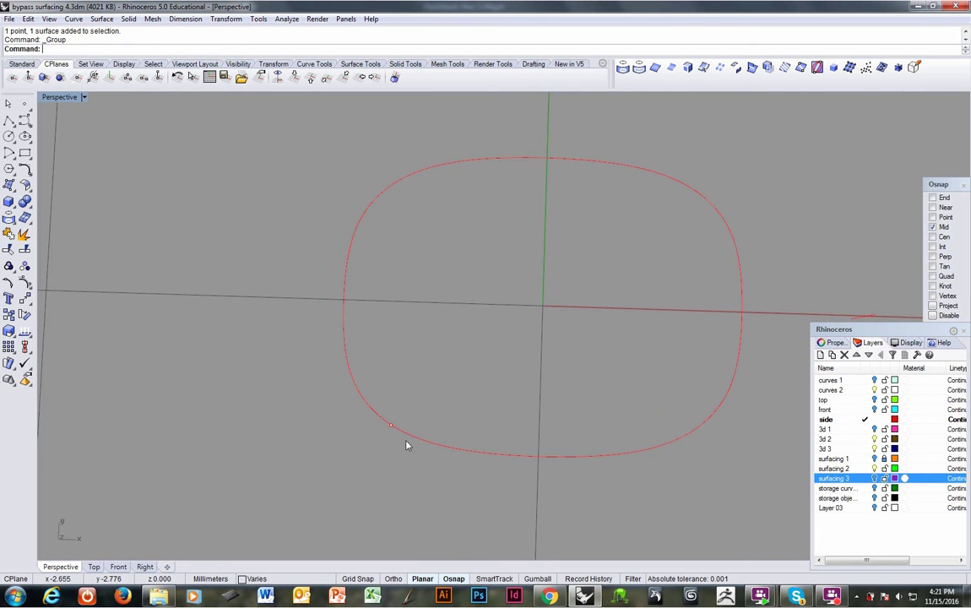
Step: Project the sphere's centre point onto the construction plane with ProjectToCPlane, keeping the original point
left_click(411, 444)
right_click_drag(433, 434, 479, 308)
left_click_drag(422, 200, 459, 252)
right_click_drag(457, 270, 451, 277)
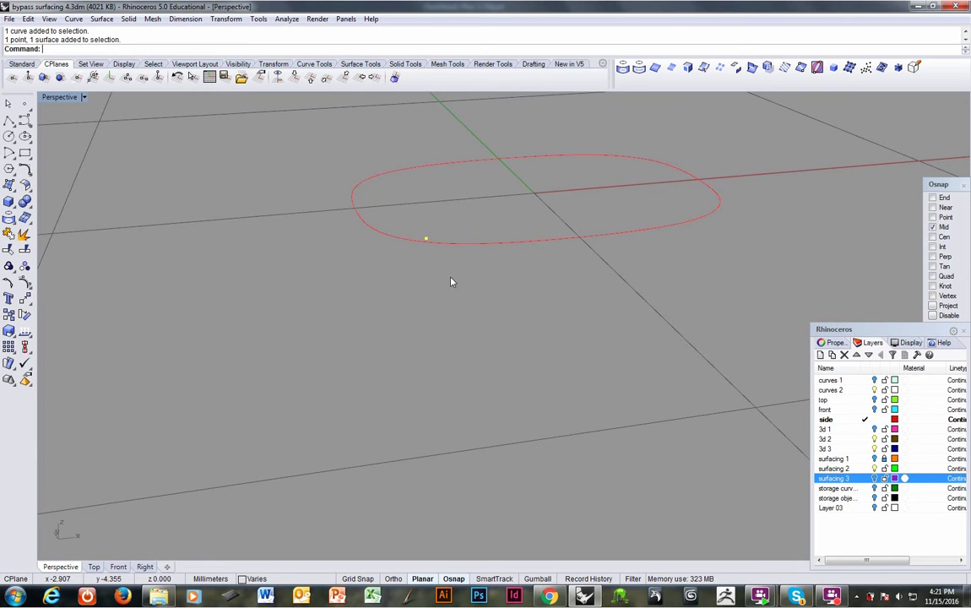
type("0")
key("Return")
key("Return")
scroll(436, 243, "up", 3)
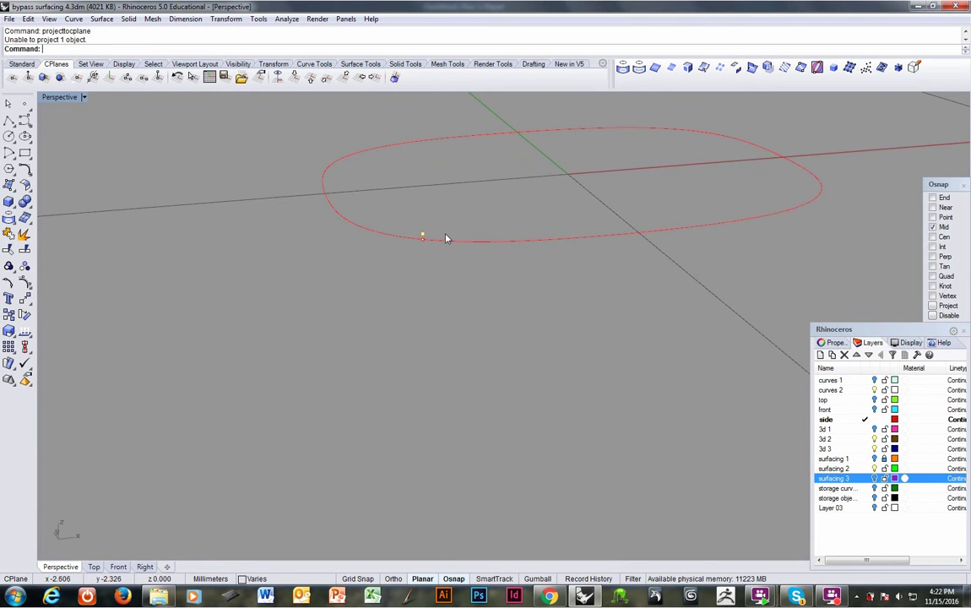
Step: Move the sphere group from its centre point to the projected point on the girdle curve, using the Point object snap
type("m")
key("Return")
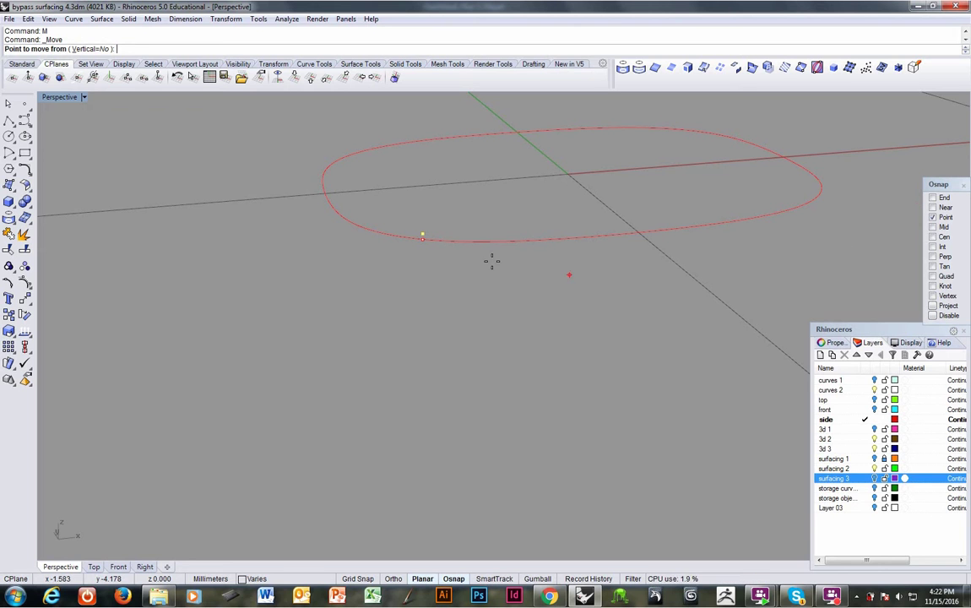
left_click(418, 228)
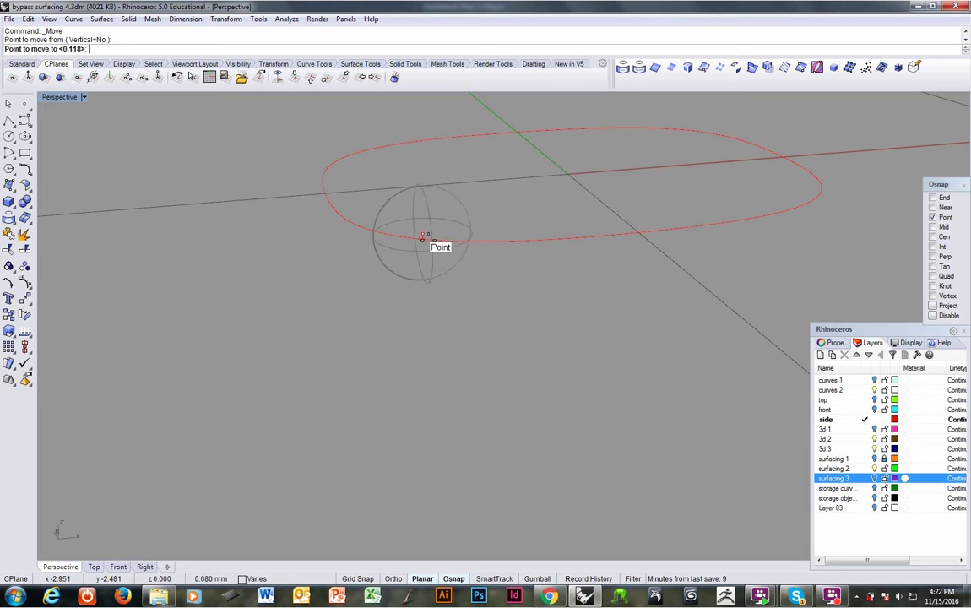
left_click(422, 239)
right_click_drag(432, 269, 401, 338)
scroll(432, 257, "down", 3)
right_click_drag(419, 292, 395, 349, "shift")
Step: Check the moved sphere's position by temporarily showing the surfacing 3 layer and undoing and redoing the move
left_click(874, 478)
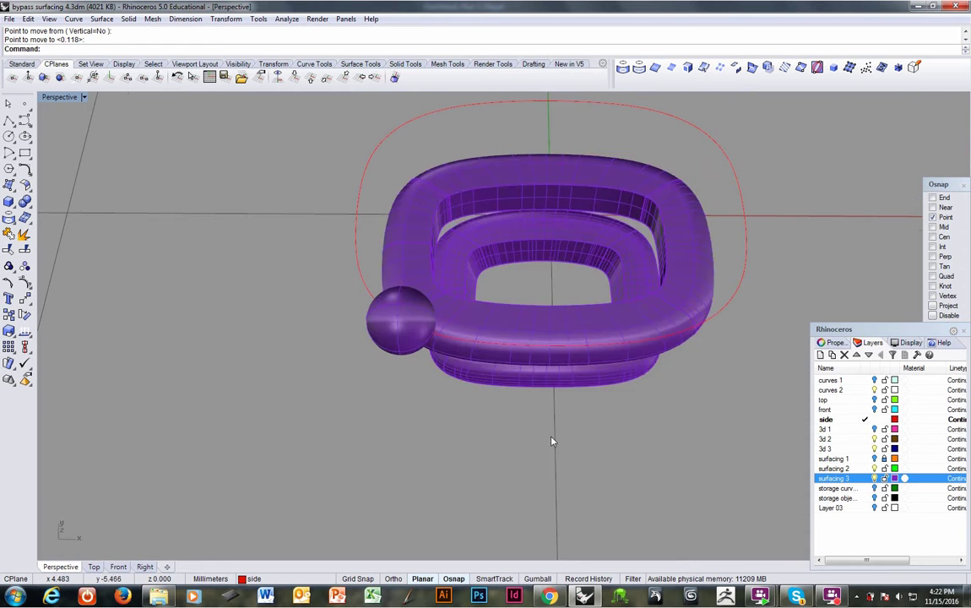
right_click_drag(526, 401, 578, 325)
key("ctrl+z")
key("ctrl+z")
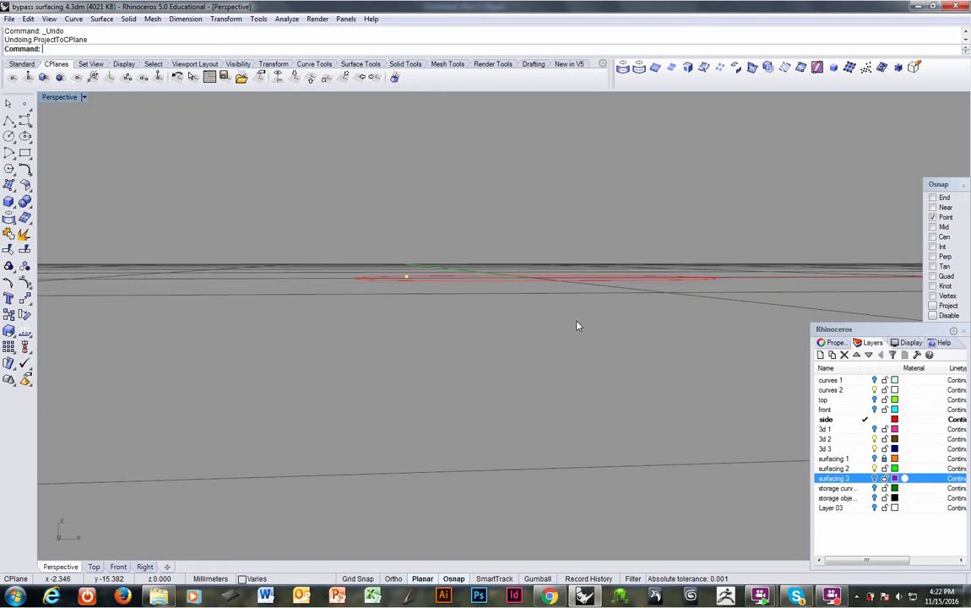
key("ctrl+y")
left_click(874, 479)
right_click_drag(522, 390, 509, 470)
left_click(874, 478)
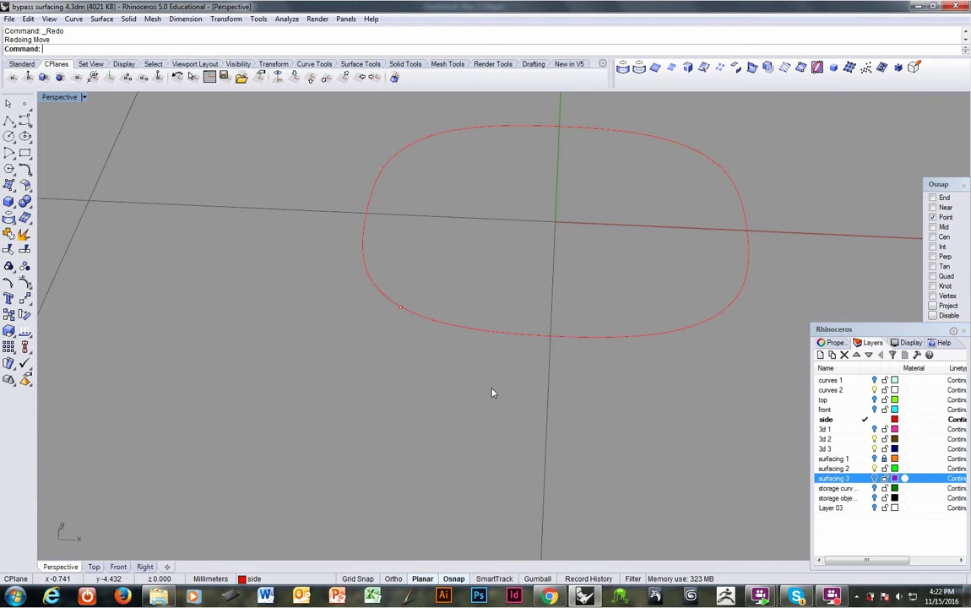
Step: Try to draw a BothSides line perpendicular to the girdle curve through the sphere's centre point, with the FromFirstPoint option
right_click_drag(428, 321, 396, 397)
left_click(410, 397)
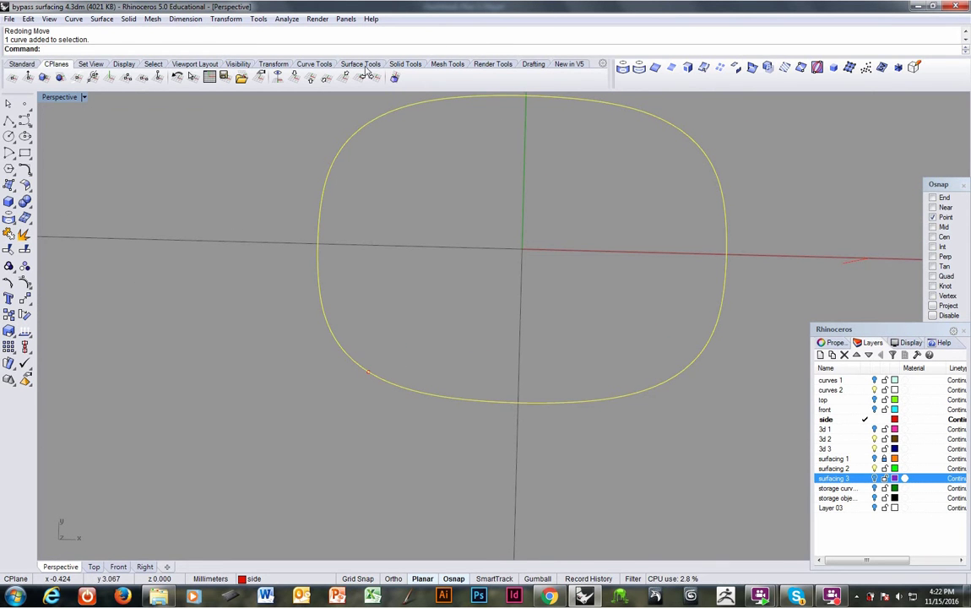
left_click(315, 64)
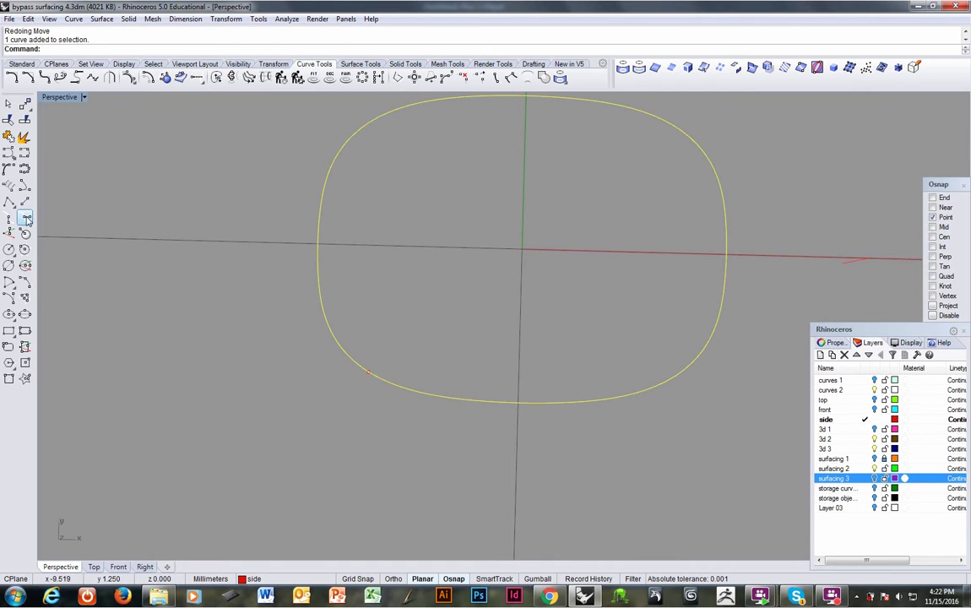
left_click(24, 188)
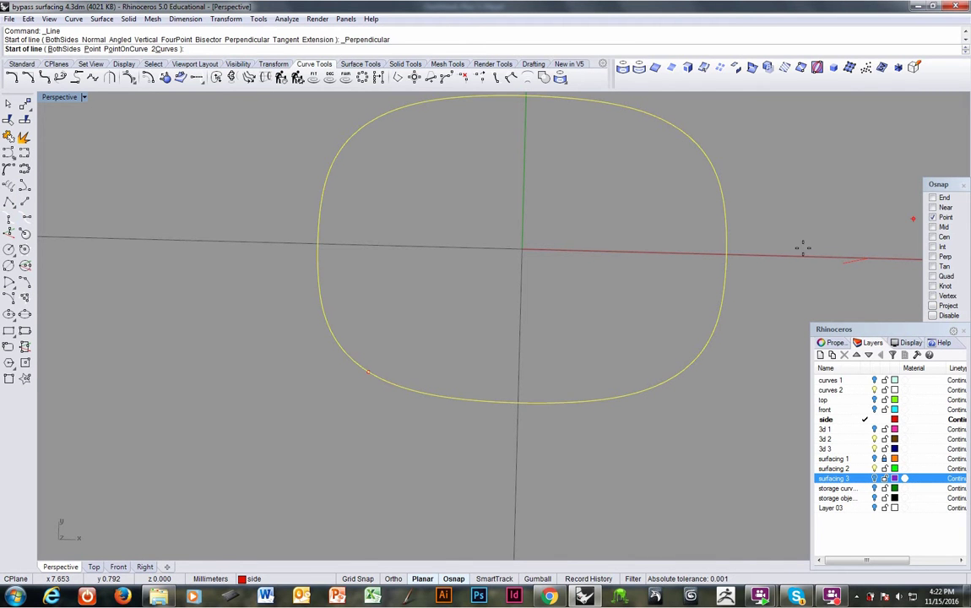
left_click(65, 49)
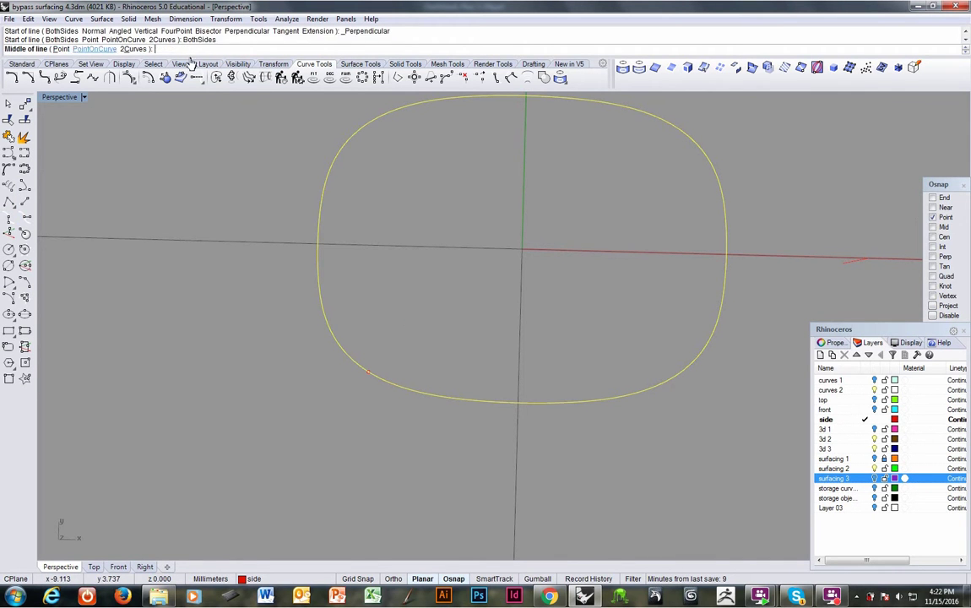
left_click(367, 372)
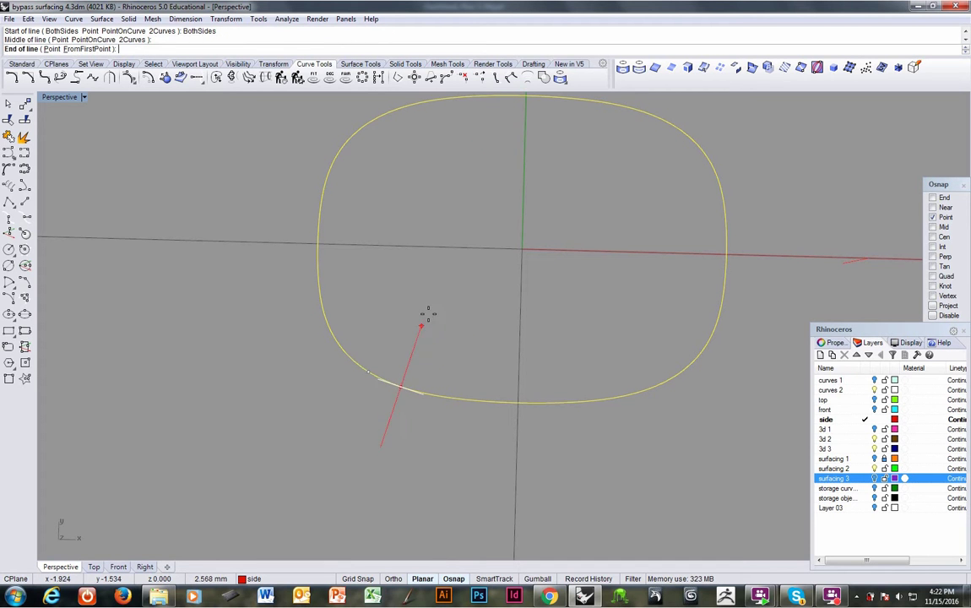
type("F")
key("Return")
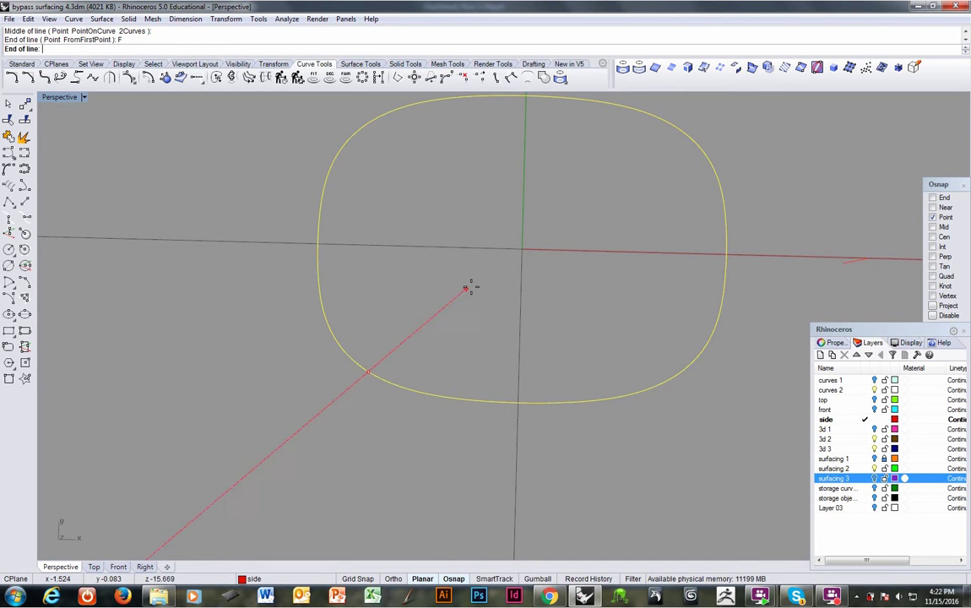
mouse_move(433, 303)
right_mouse_down()
mouse_move(447, 260)
mouse_move(433, 291)
right_mouse_up()
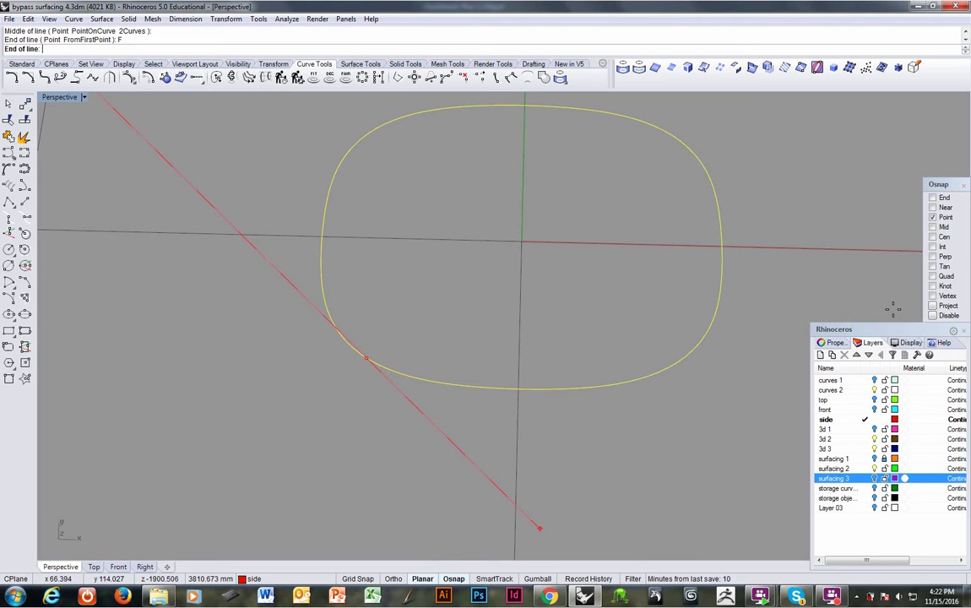
key("Escape")
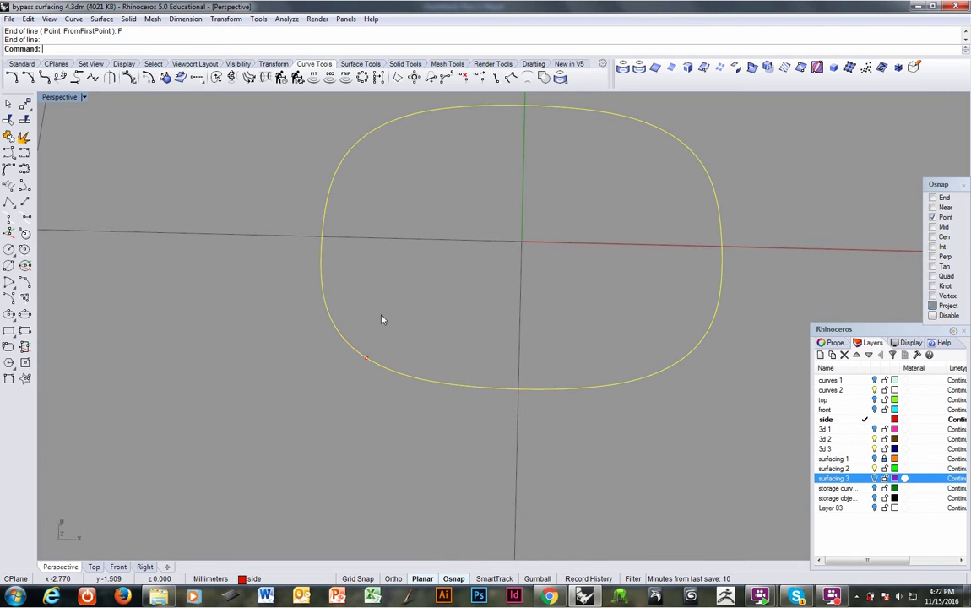
Step: Try to draw a one-sided perpendicular line from the centre point on the girdle curve, with the FromFirstPoint option
right_click_drag(399, 343, 403, 363)
right_click(403, 363)
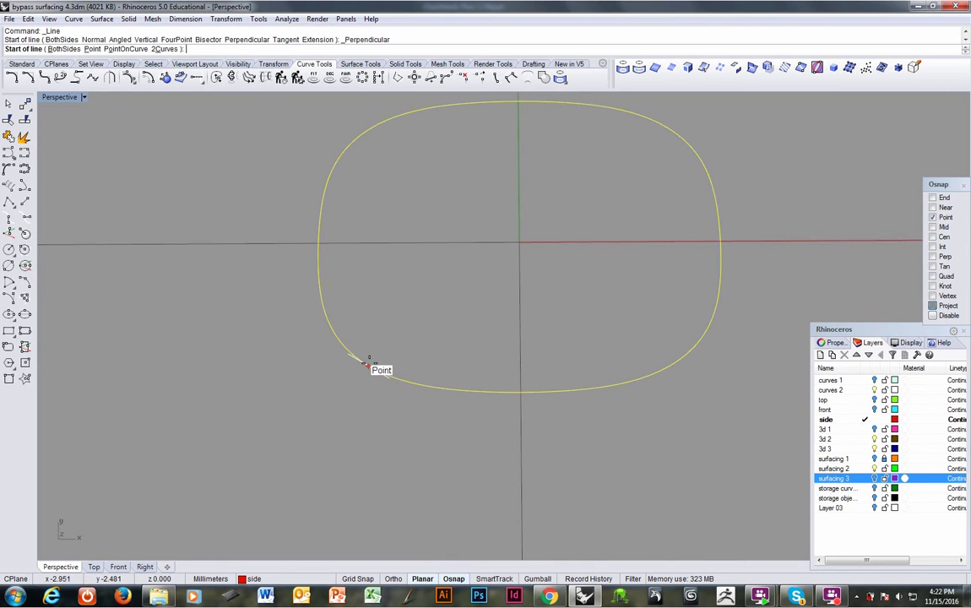
left_click(368, 363)
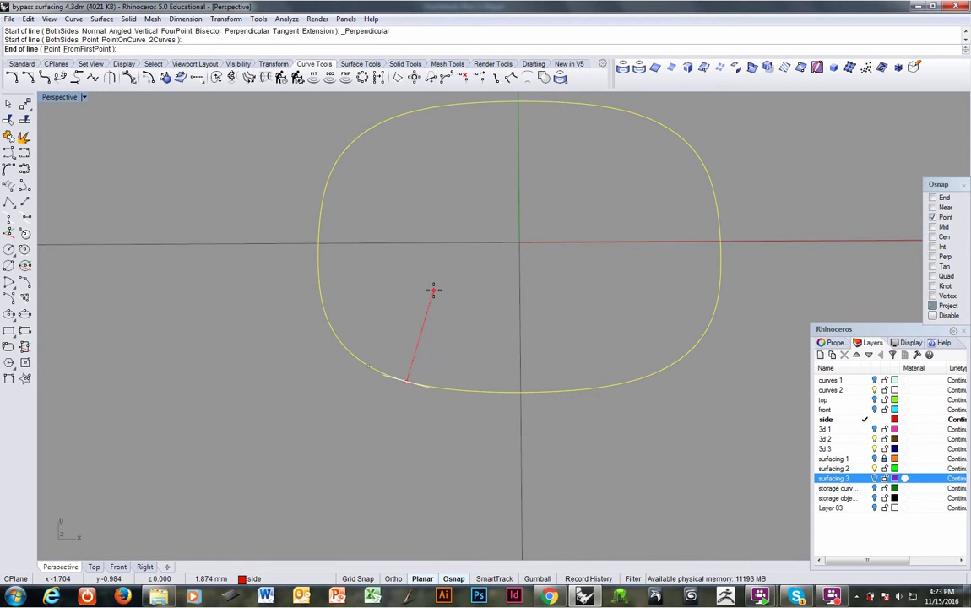
type("F")
key("Return")
key("Escape")
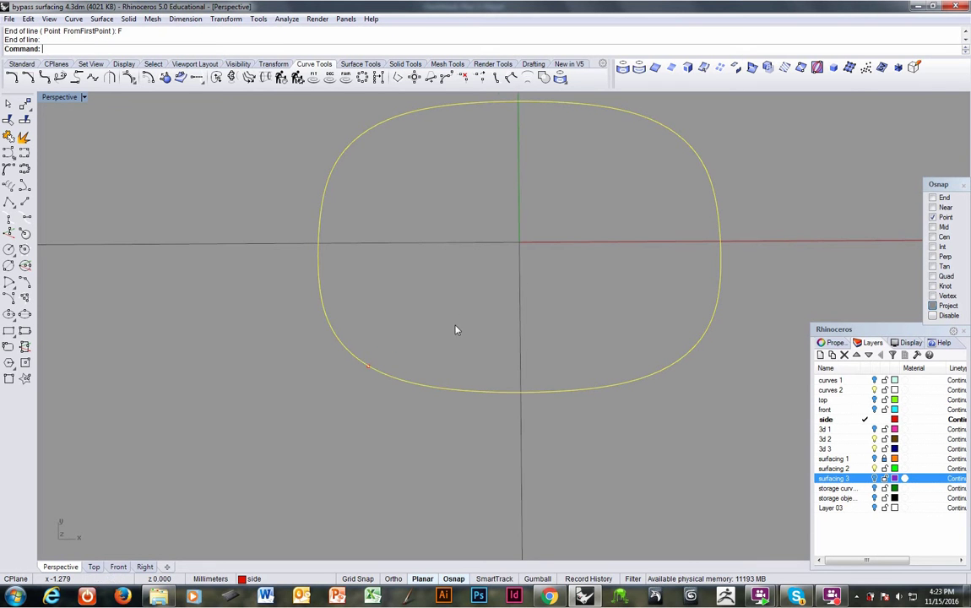
mouse_move(462, 325)
right_mouse_down()
mouse_move(481, 270)
mouse_move(459, 301)
mouse_move(531, 303)
mouse_move(332, 366)
mouse_move(348, 347)
mouse_move(341, 364)
mouse_move(390, 247)
mouse_move(364, 238)
mouse_move(334, 284)
right_mouse_up()
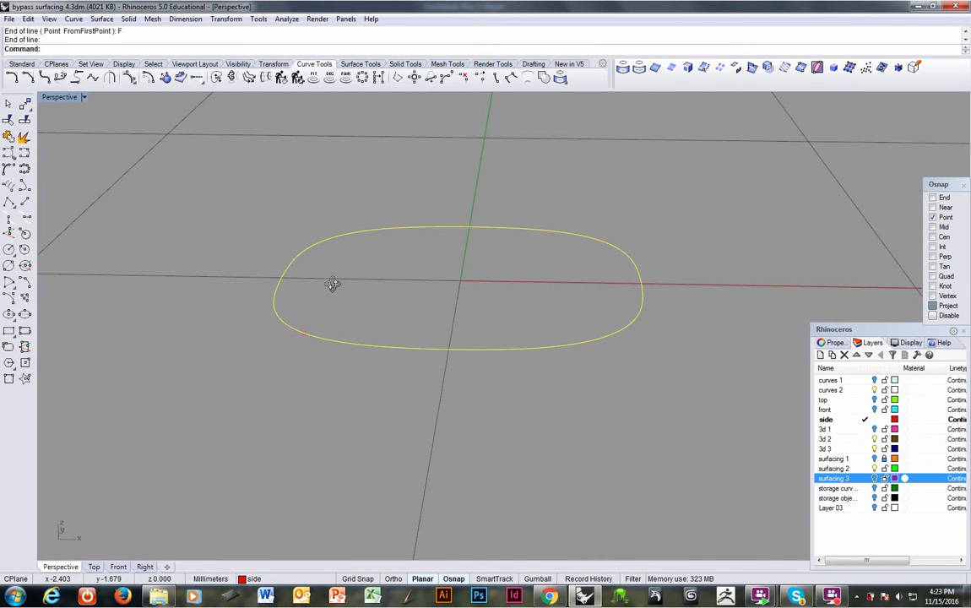
right_click_drag(331, 302, 328, 336)
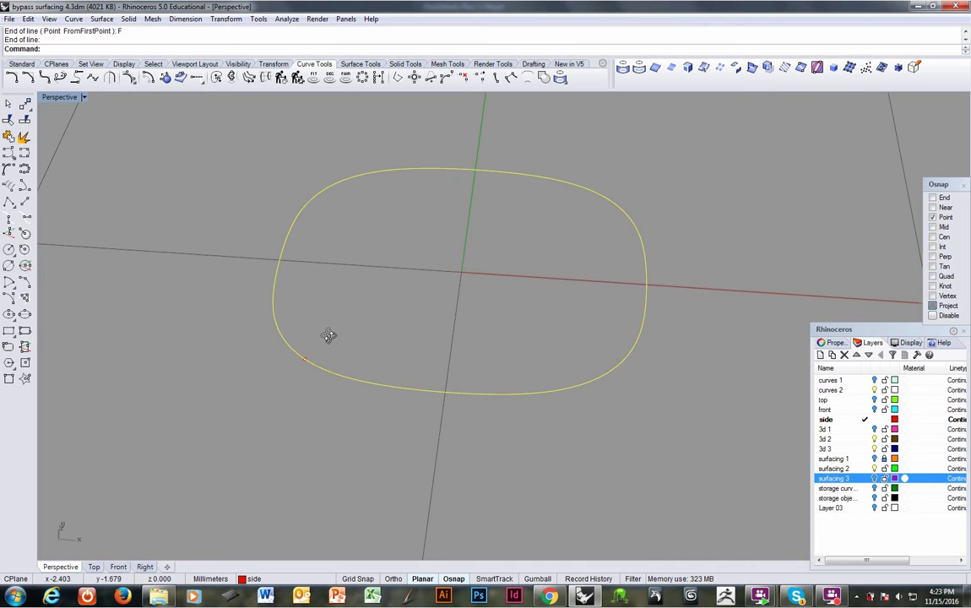
left_click(18, 217)
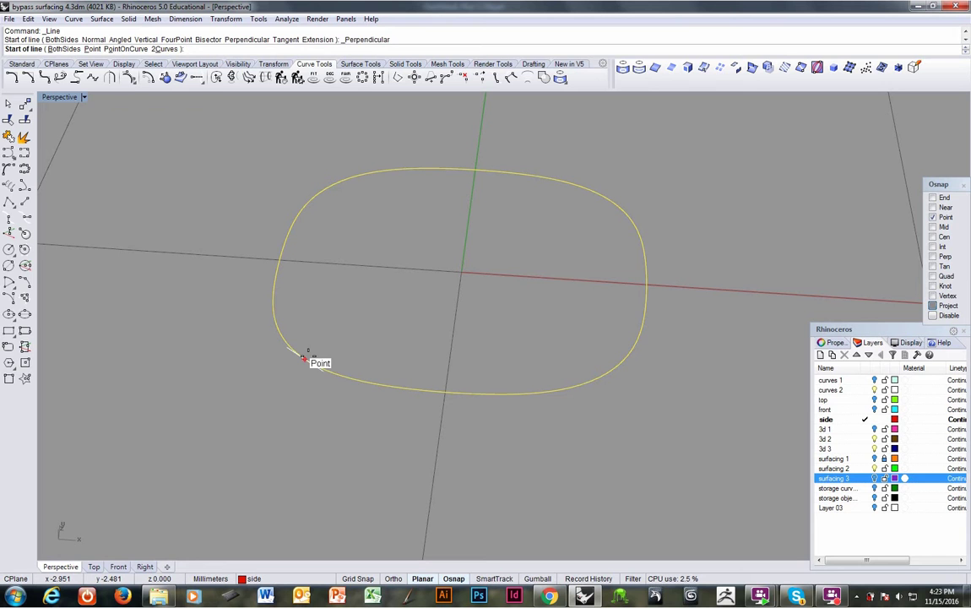
left_click(302, 357)
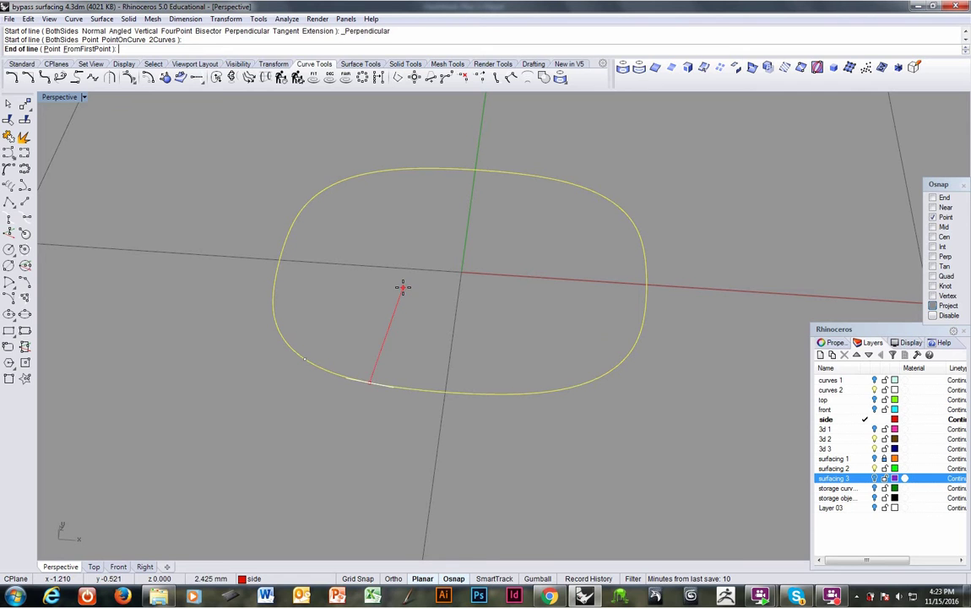
type("F")
key("Return")
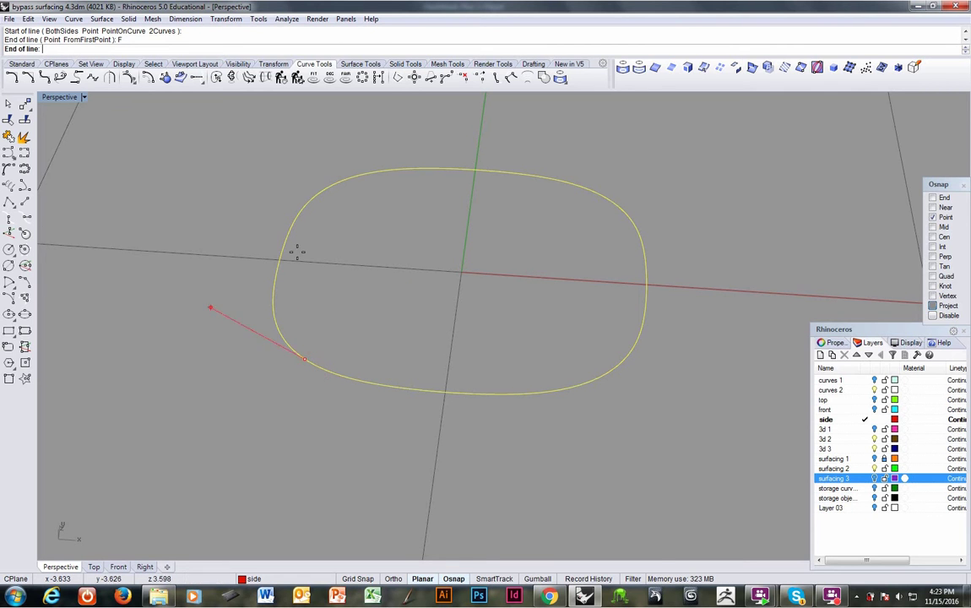
key("Escape")
right_click_drag(320, 287, 342, 316)
right_click_drag(343, 370, 339, 382)
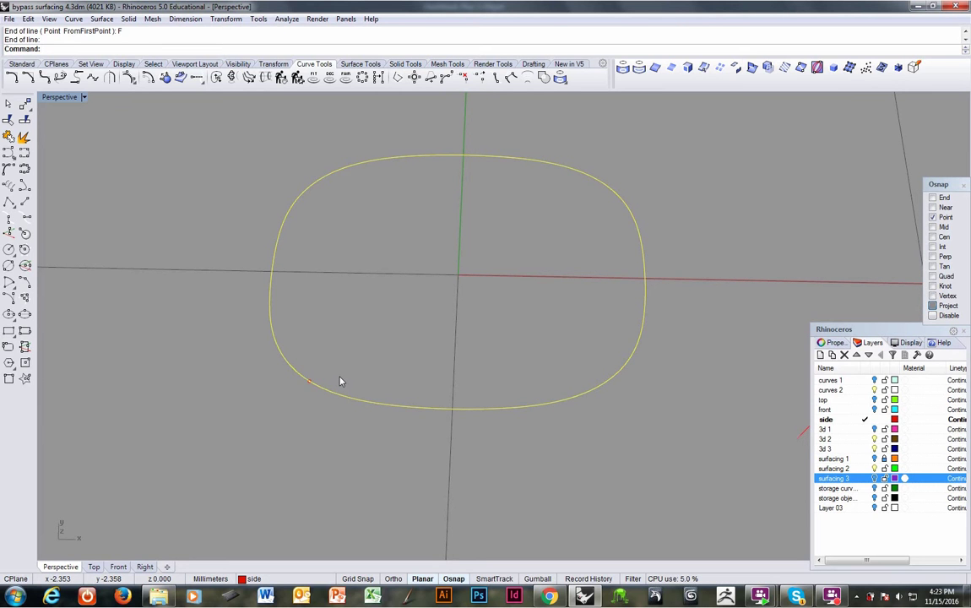
mouse_move(339, 377)
right_mouse_down()
mouse_move(360, 366)
mouse_move(347, 374)
right_mouse_up()
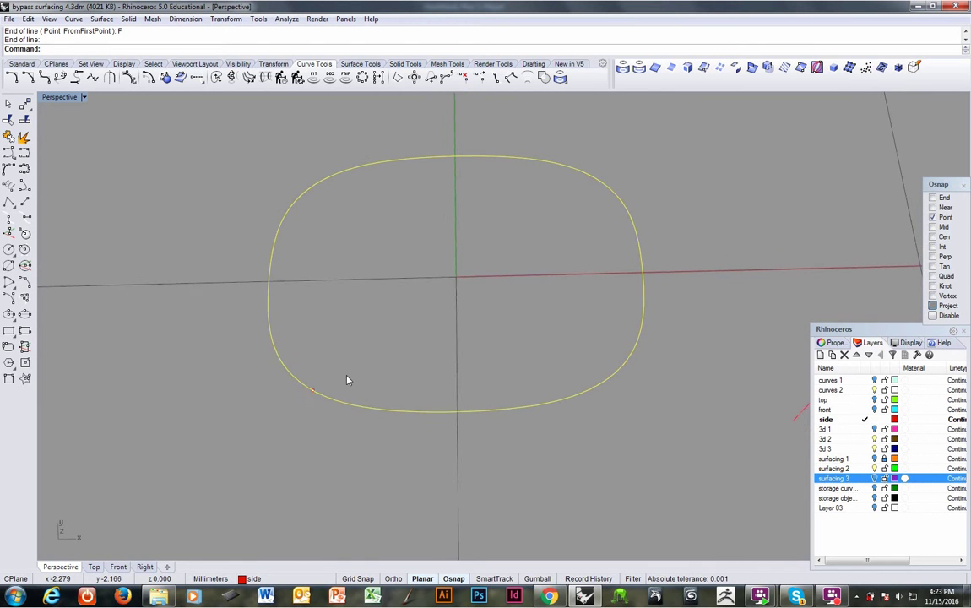
Step: In the Top view, draw a BothSides line about 8.5 mm long perpendicular to the girdle curve through its corner point, using FromFirstPoint
key("ctrl+F1")
right_click_drag(430, 347, 447, 302, "ctrl")
right_click_drag(404, 303, 258, 302)
left_click(25, 217)
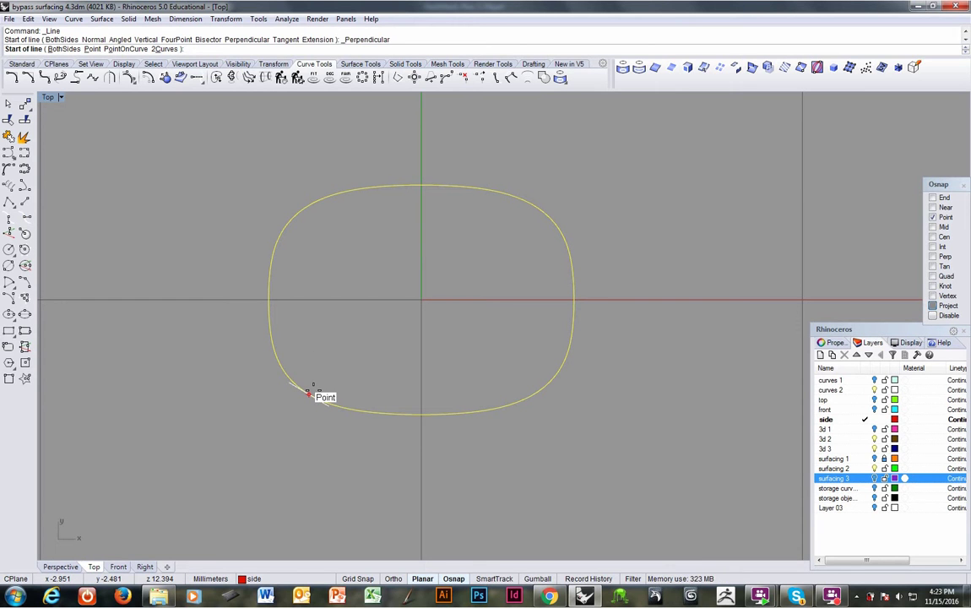
type("B")
key("Return")
left_click(309, 394)
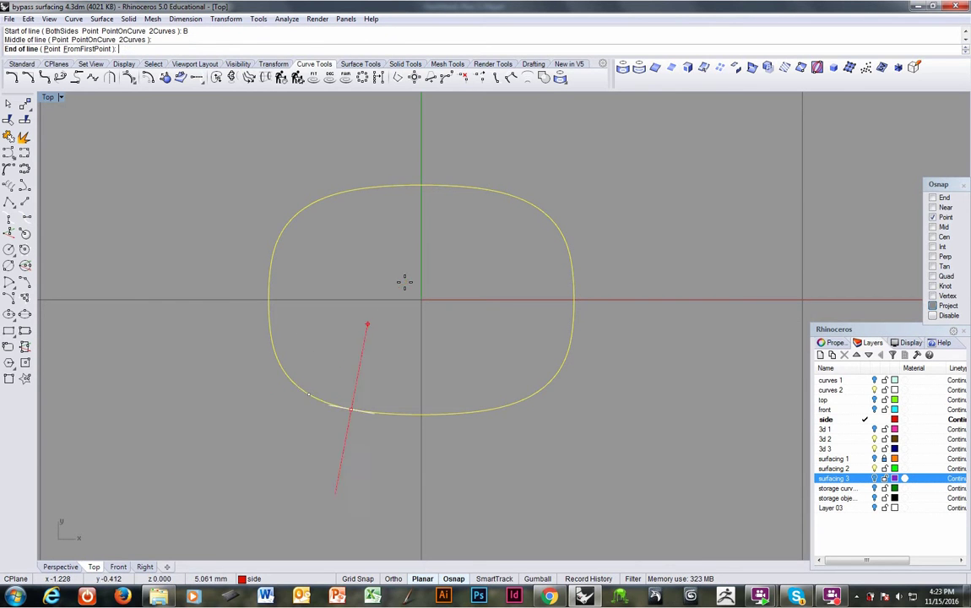
type("F")
key("Return")
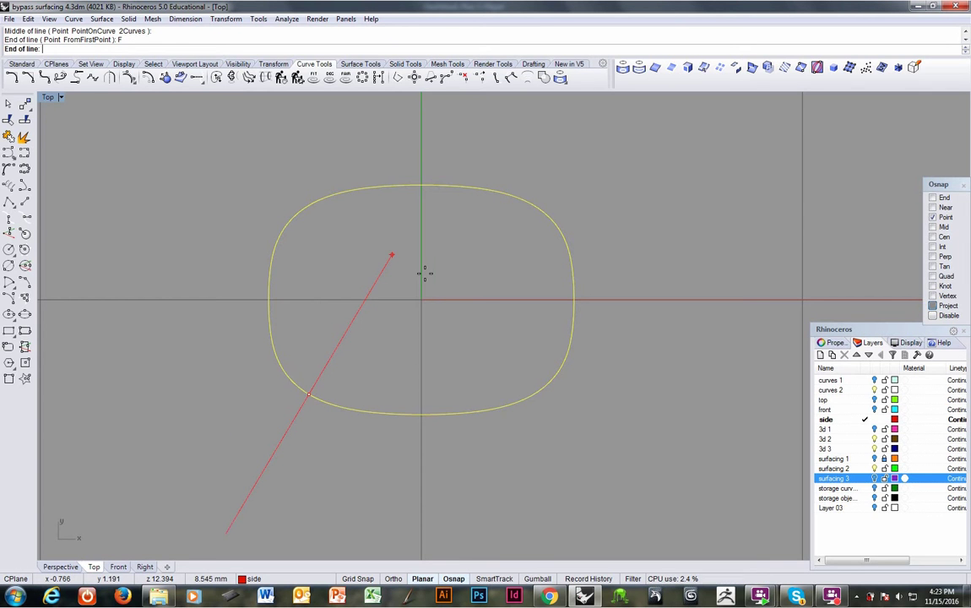
left_click(357, 325)
Step: Mirror the perpendicular line to the opposite side of the girdle across the vertical axis, starting the mirror plane at 0
right_click_drag(371, 349, 374, 344)
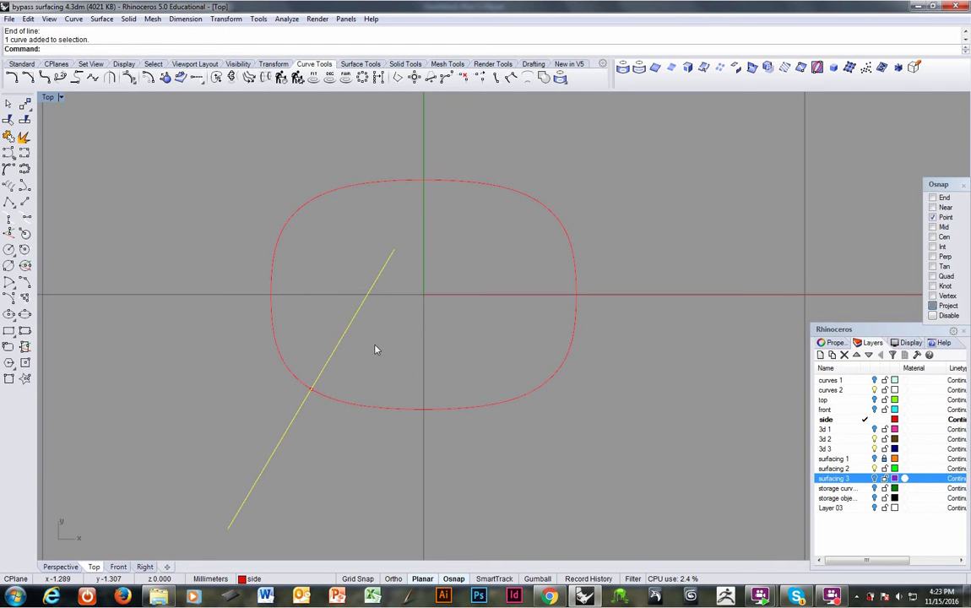
type("mirror")
key("Return")
type("0")
key("Return")
left_click(430, 442, "shift")
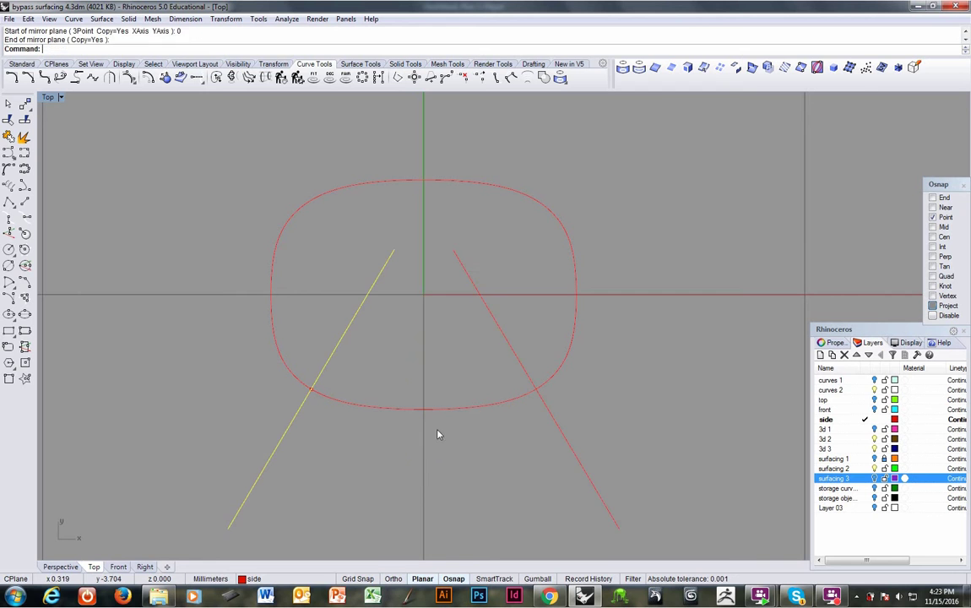
Step: Mirror both perpendicular lines across the horizontal axis through 0 so that all four girdle corners have a line
left_click(500, 332, "shift")
right_click(454, 343)
type("0")
key("Return")
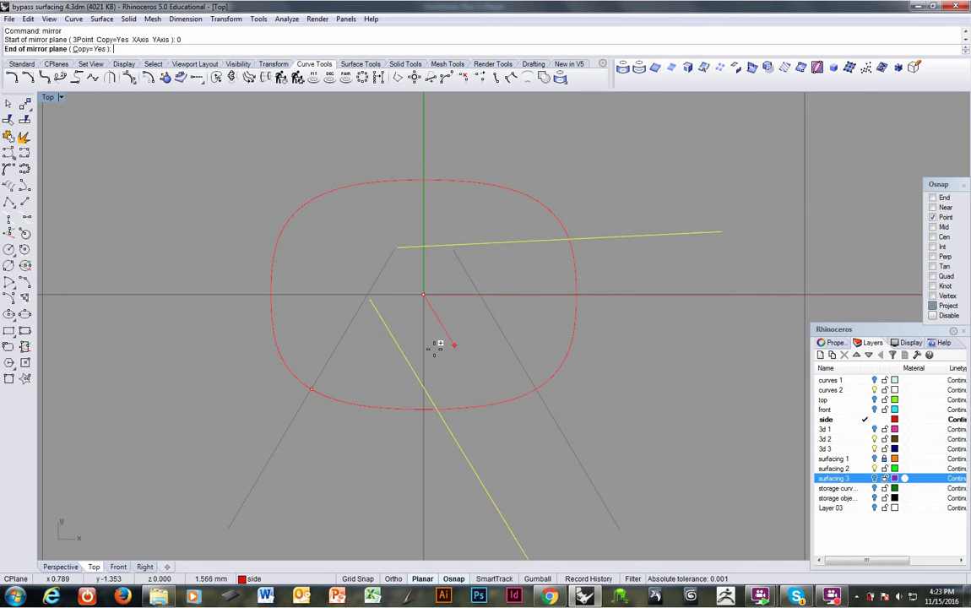
left_click(362, 342, "shift")
Step: Show the surfacing 3 layer and the gemstone's Layer 03 in the Perspective view, and select the corner sphere
key("ctrl+Tab")
key("ctrl+Tab")
key("ctrl+Tab")
mouse_move(427, 448)
right_mouse_down()
mouse_move(460, 370)
mouse_move(459, 402)
mouse_move(450, 341)
mouse_move(420, 446)
right_mouse_up()
key("Escape")
left_click(873, 479)
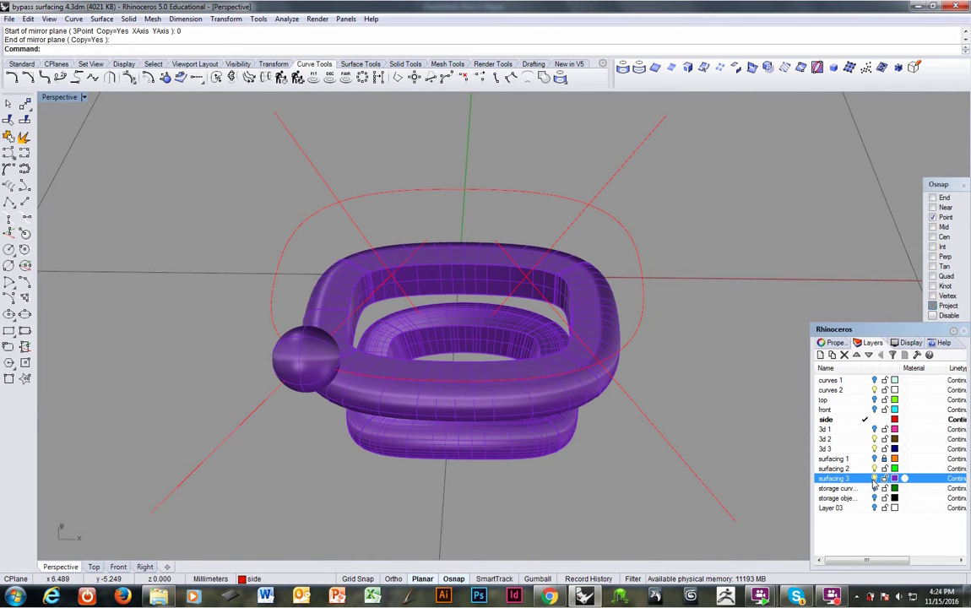
scroll(373, 386, "up", 1)
left_click(325, 382)
scroll(325, 382, "down", 2)
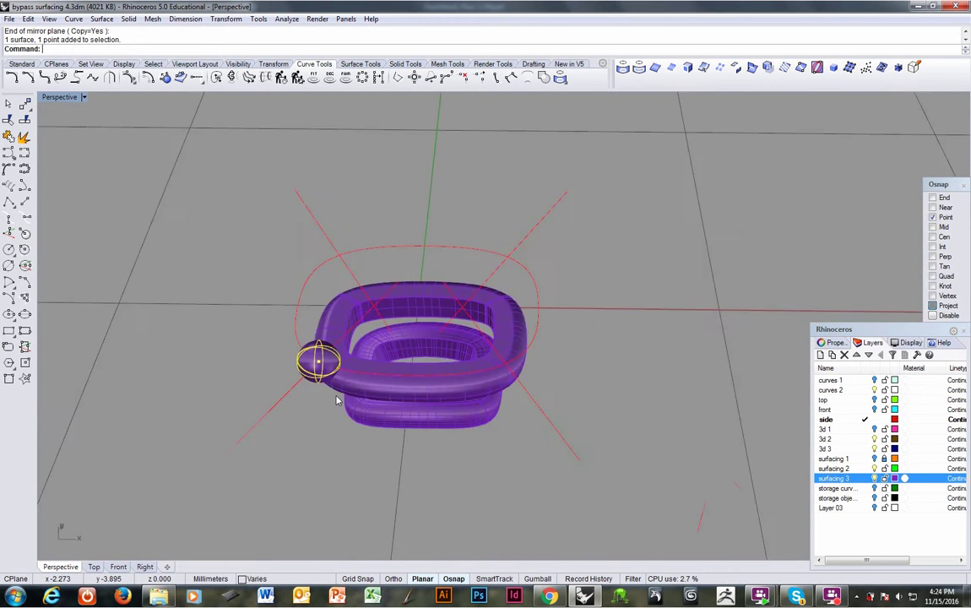
right_click_drag(325, 382, 371, 445)
left_click(874, 507)
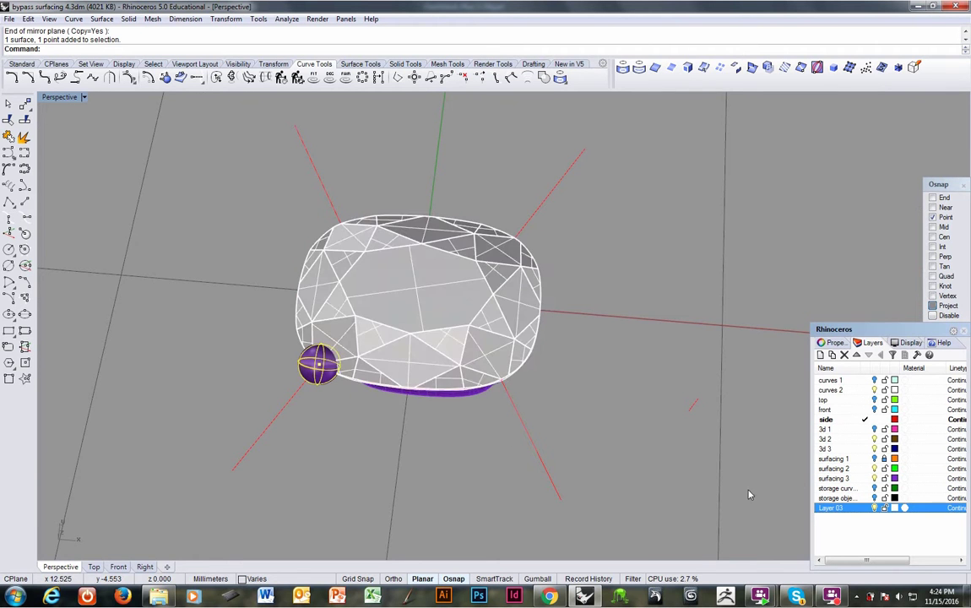
right_click_drag(513, 451, 343, 380)
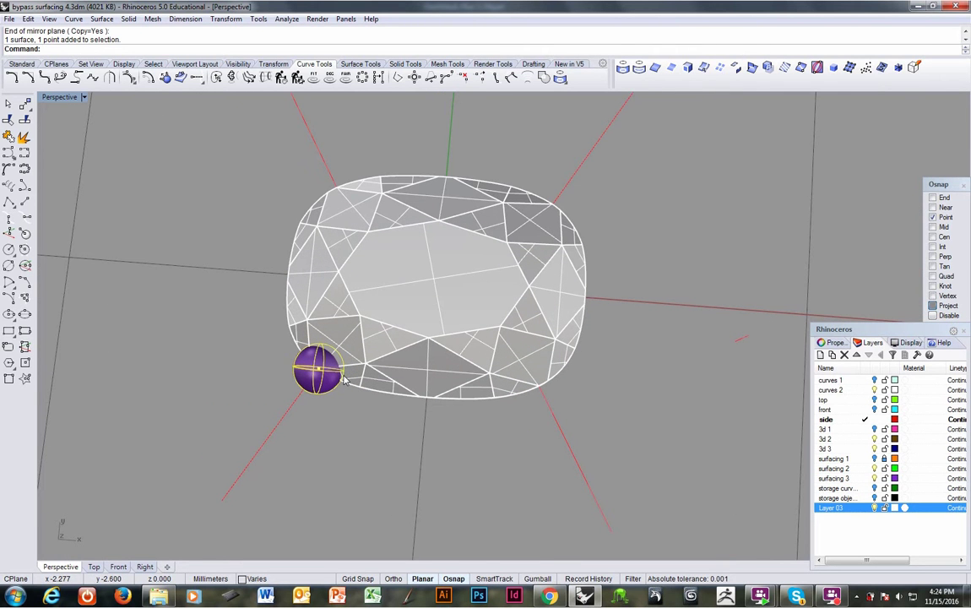
Step: Move the sphere outward about 0.4 mm along its perpendicular line, using only the Near object snap
type("M")
key("Return")
left_click(933, 207)
left_click(933, 217)
left_click(293, 407)
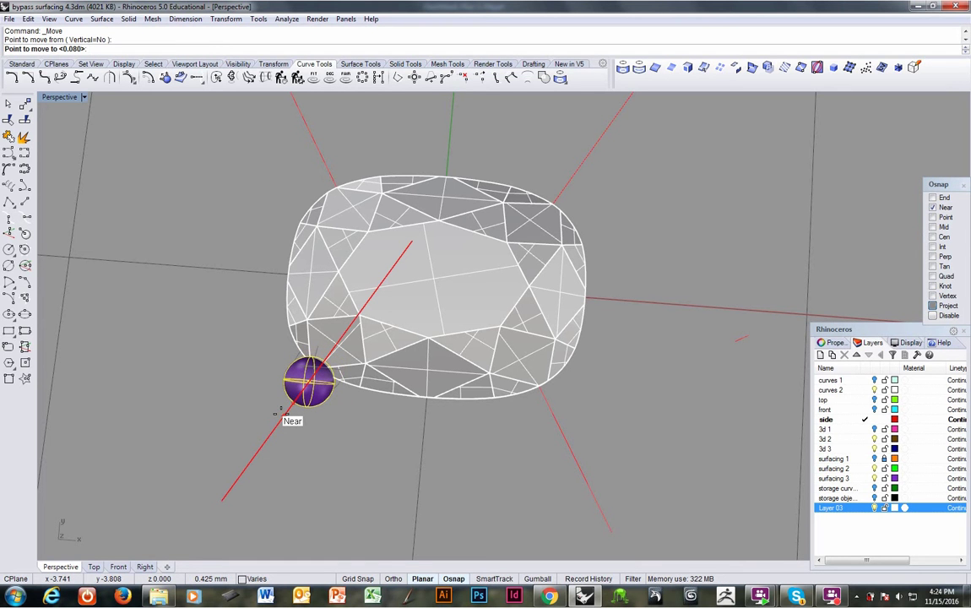
left_click(276, 414)
Step: Extrude the perpendicular line through the sphere to both sides into a tall, non-solid vertical surface
right_click_drag(317, 407, 237, 355)
left_click(301, 397)
left_click(220, 326)
left_click(360, 63)
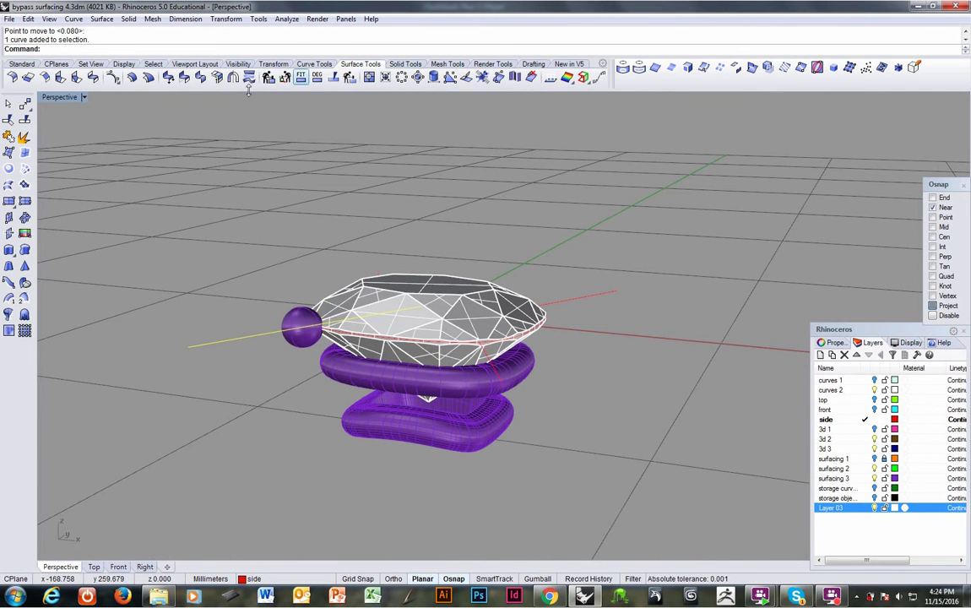
left_click(8, 233)
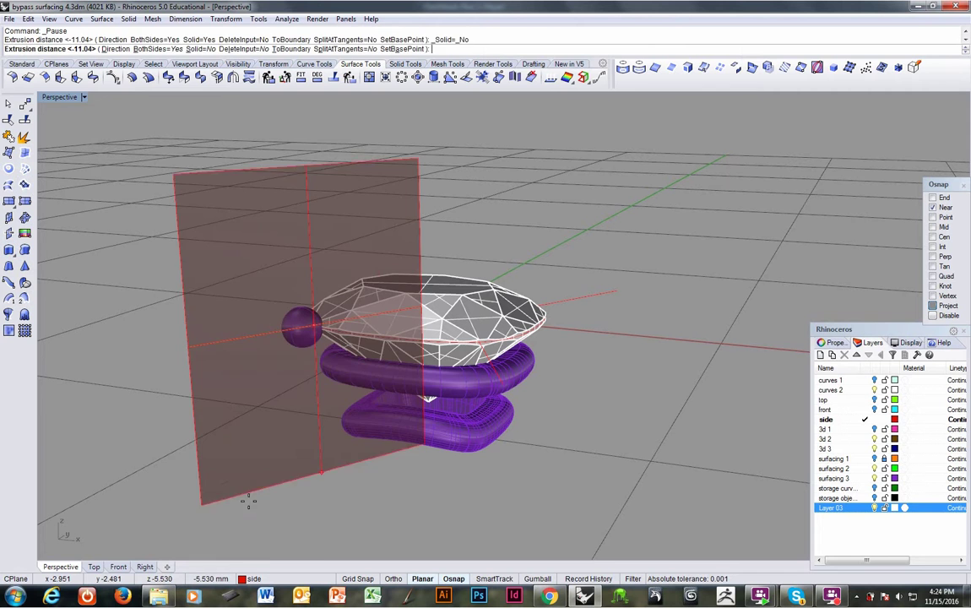
left_click(264, 540)
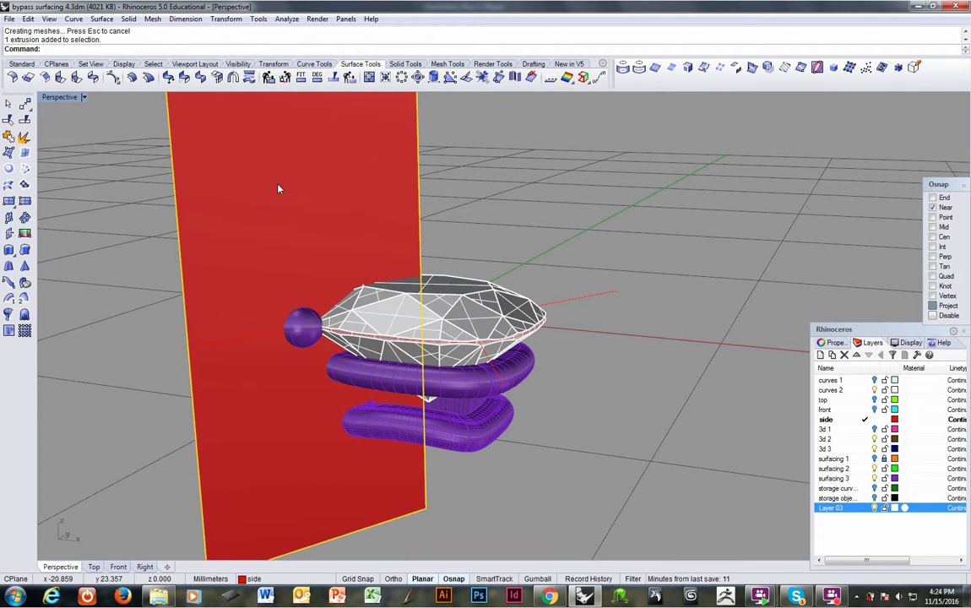
Step: Set the Perspective construction plane to the extruded vertical surface with the CPlane Object option
left_click(56, 63)
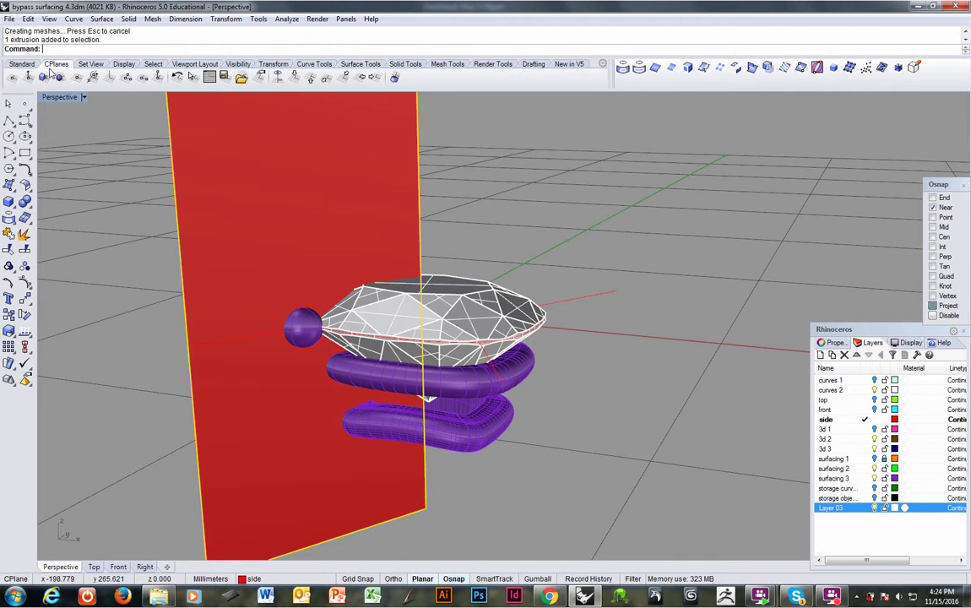
left_click(44, 78)
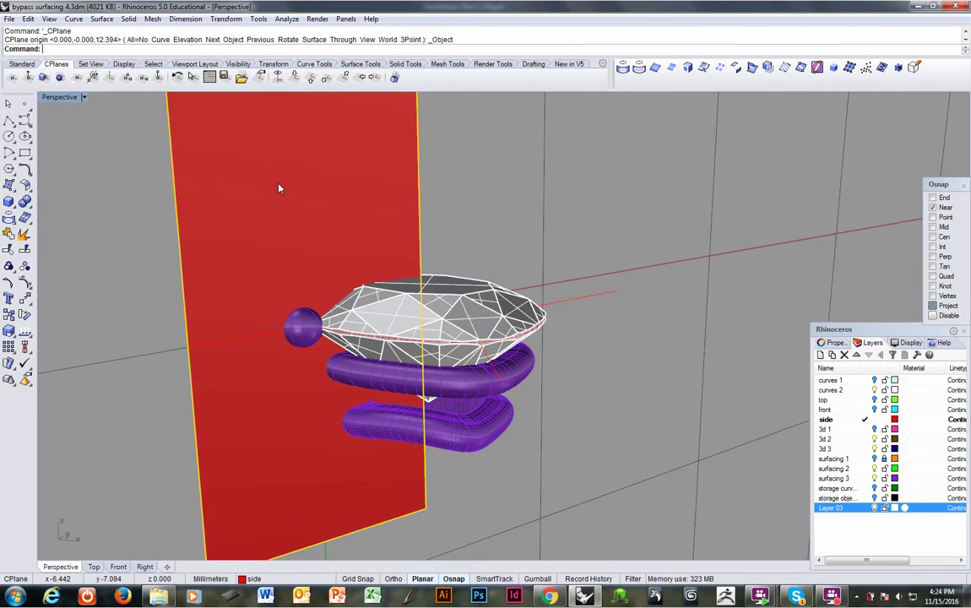
right_click(355, 317)
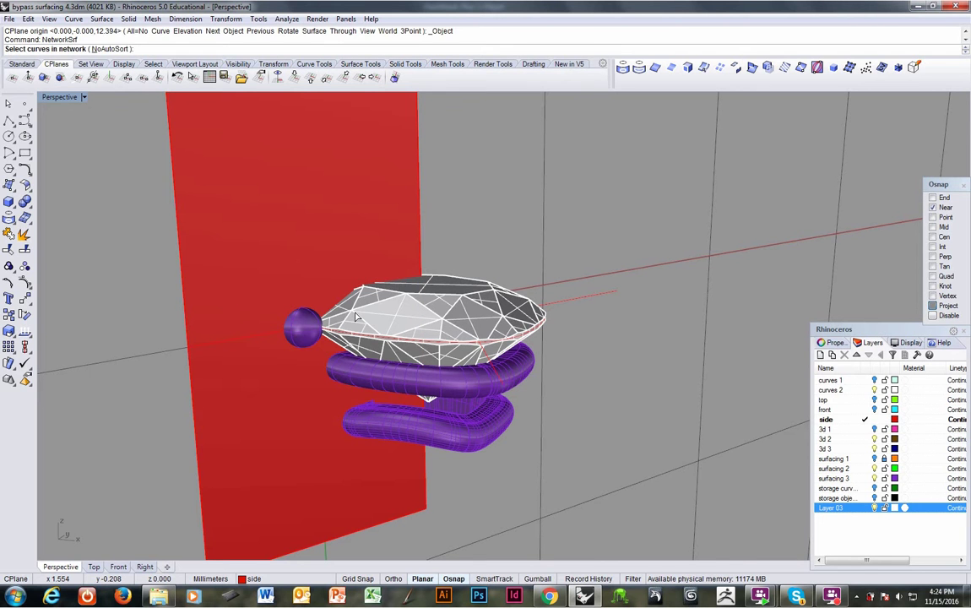
key("Escape")
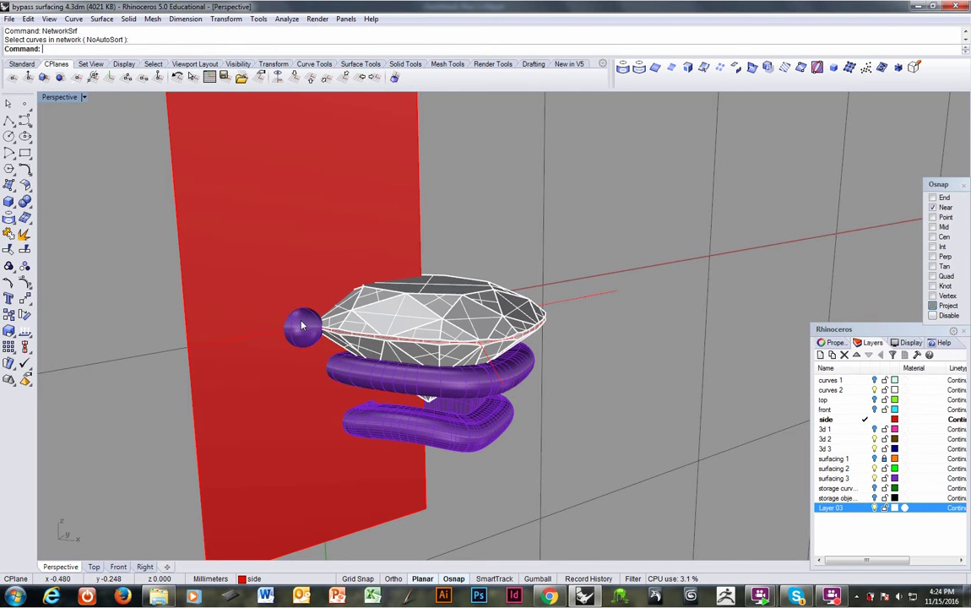
key("Return")
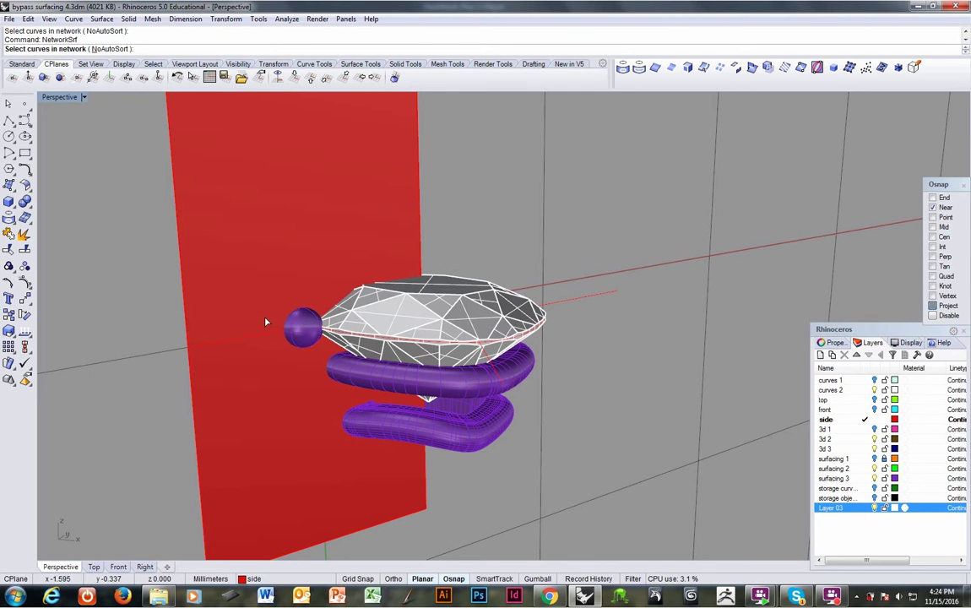
key("Escape")
Step: Save the current construction plane as a named CPlane called PRONG
right_click_drag(147, 368, 147, 376)
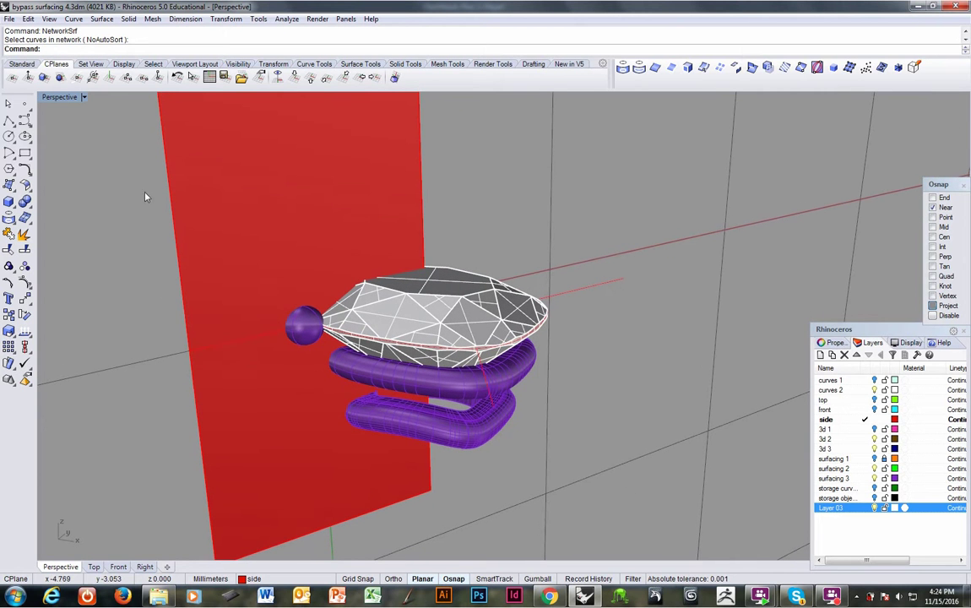
left_click(83, 97)
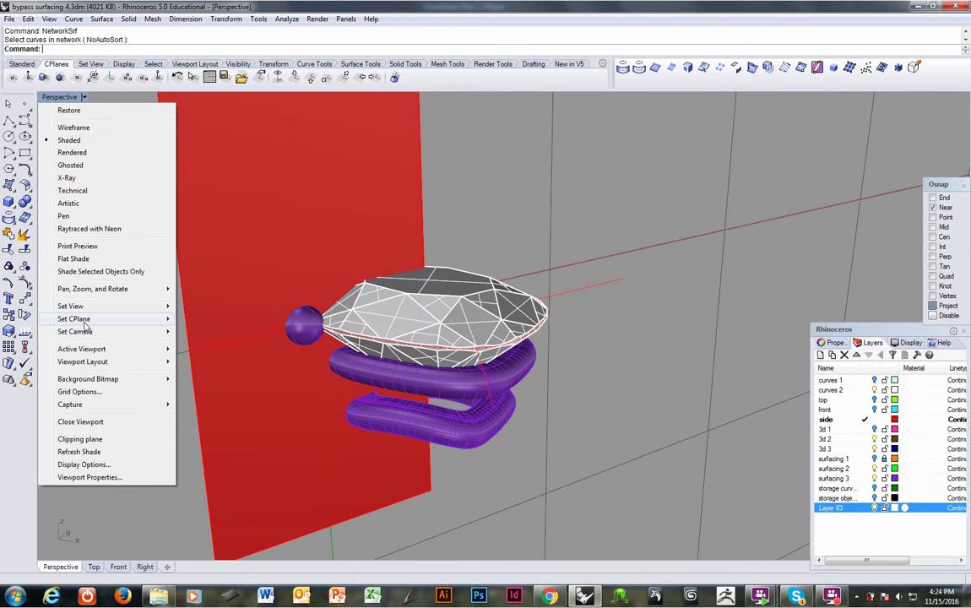
mouse_move(85, 325)
left_click(224, 534)
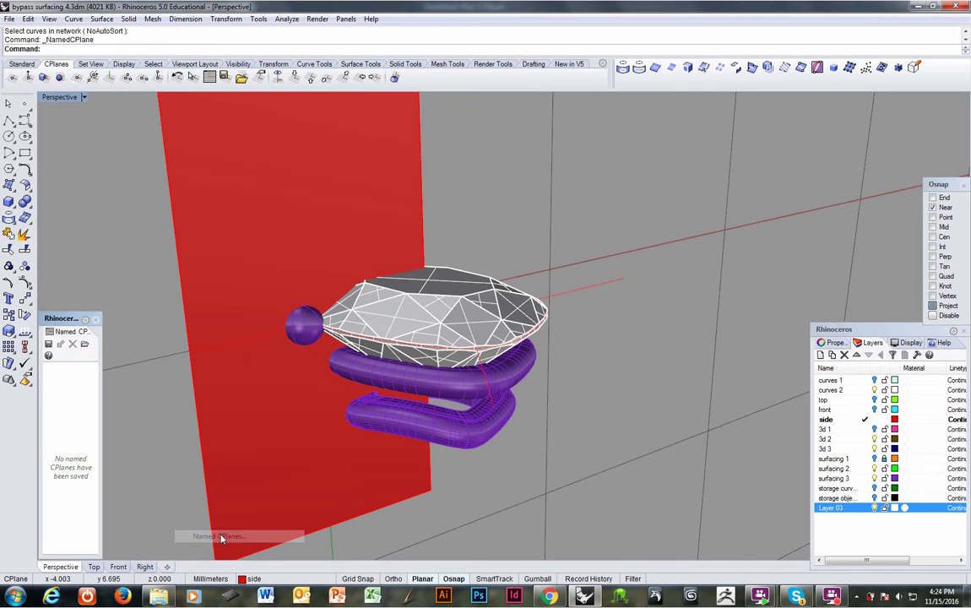
left_click(49, 344)
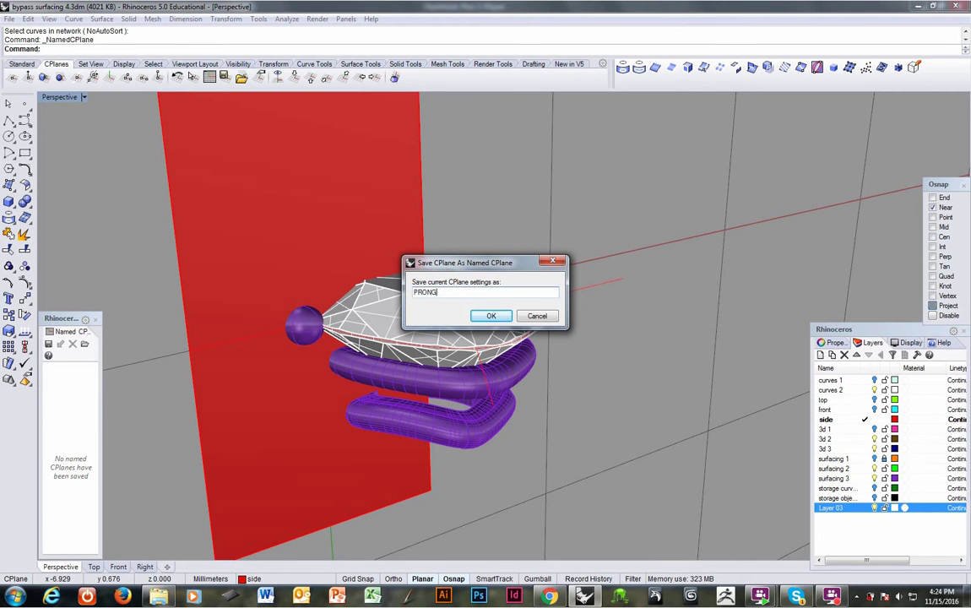
key("Return")
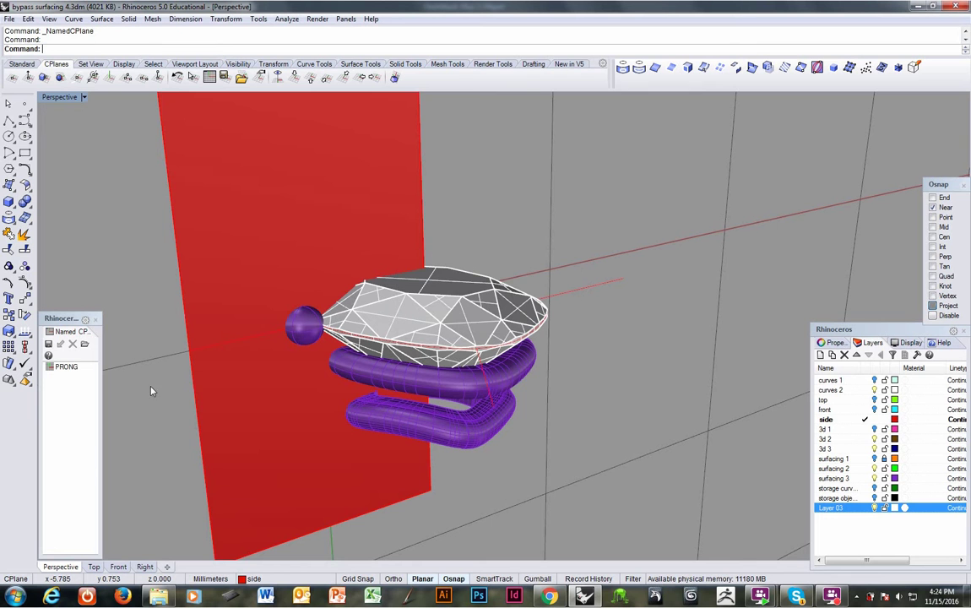
Step: Delete the extruded vertical surface and hide the surfacing 3 layer
left_click(210, 372)
key("Delete")
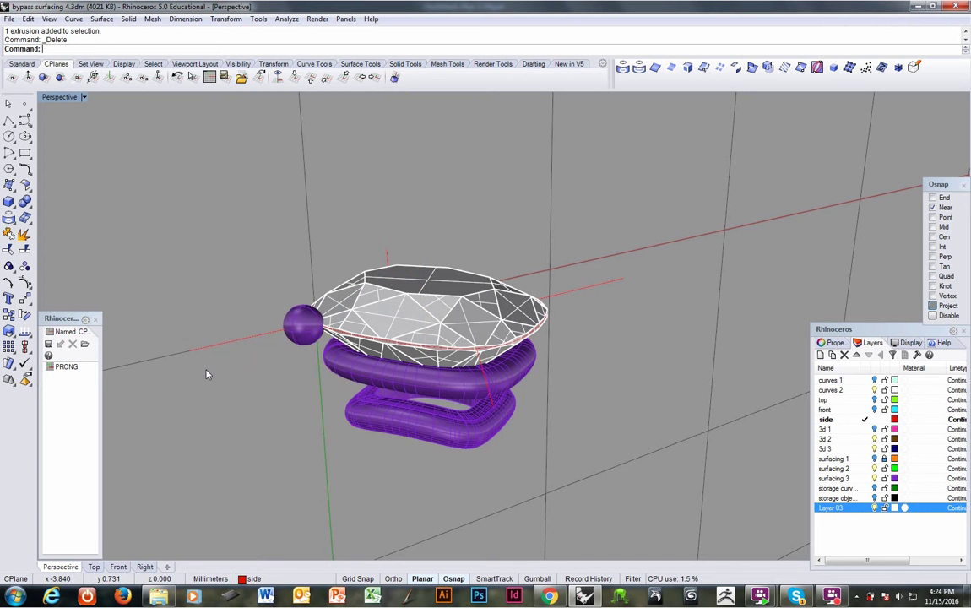
right_click_drag(221, 373, 243, 373)
left_click(874, 478)
right_click_drag(363, 296, 373, 338)
Step: Draw a vertical line upward from the point object beside the stone's corner, using the Point object snap
scroll(406, 311, "up", 6)
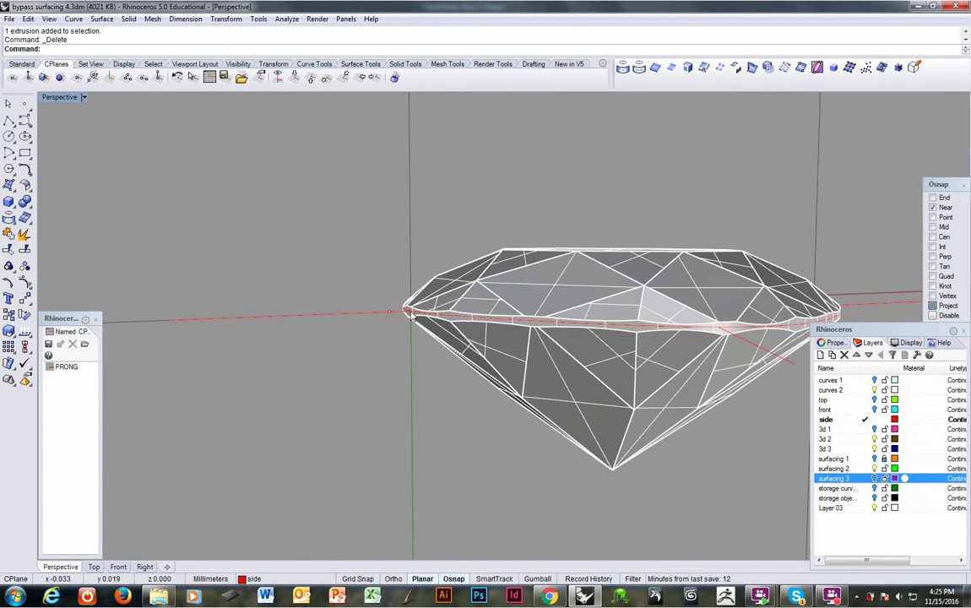
left_click(411, 312)
left_click(388, 314)
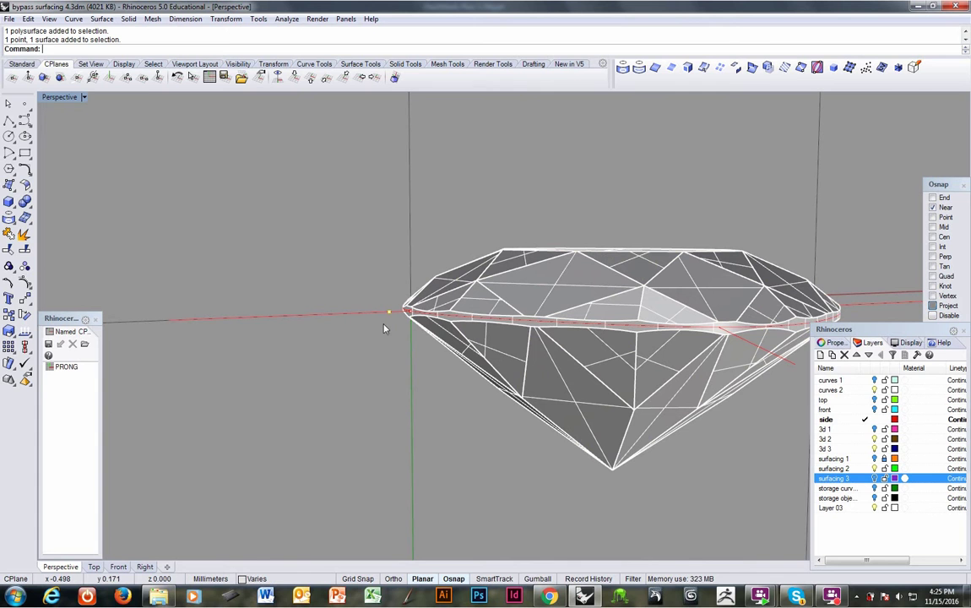
left_click(311, 67)
left_click(25, 201)
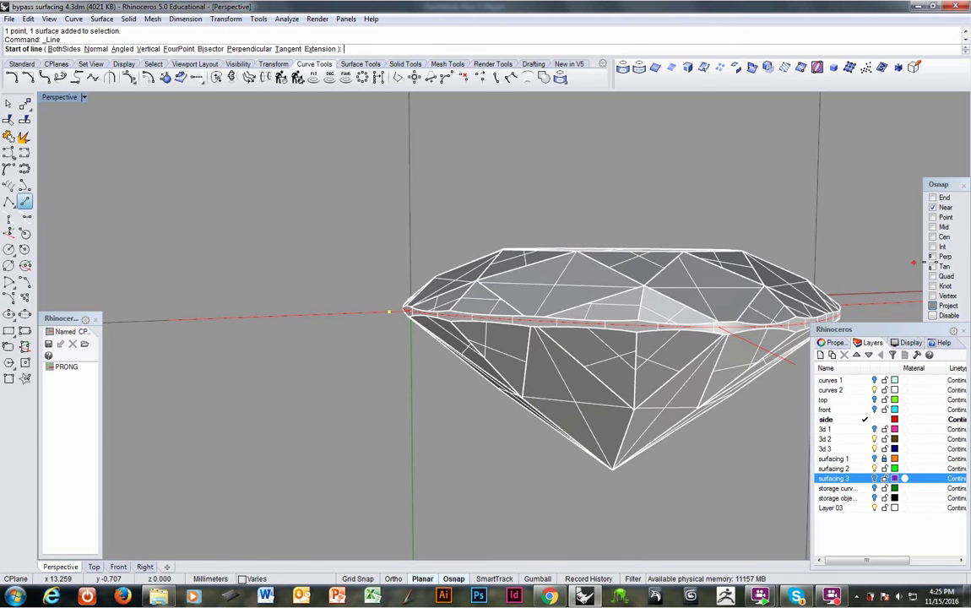
right_click(934, 217)
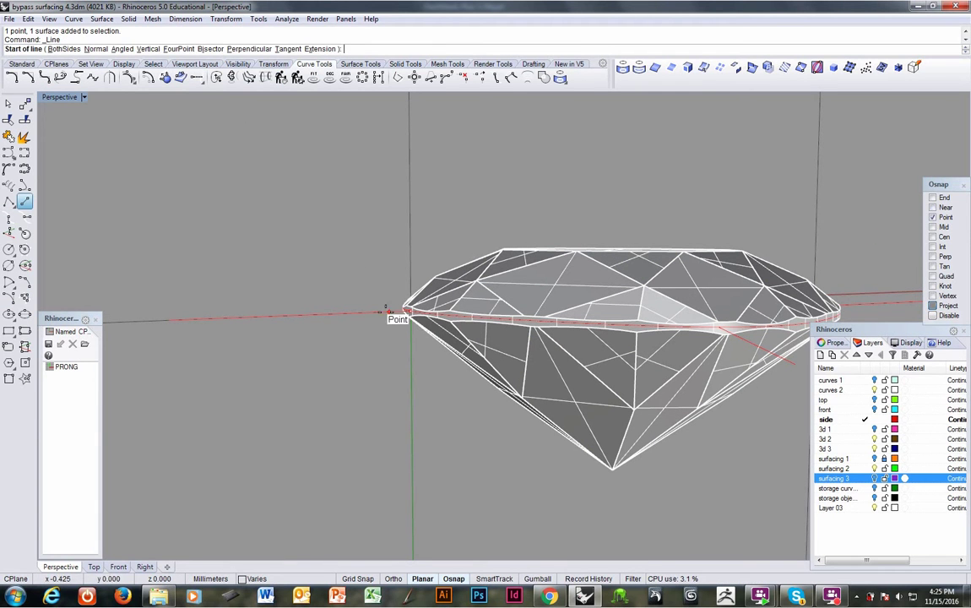
left_click(389, 309)
left_click(401, 120)
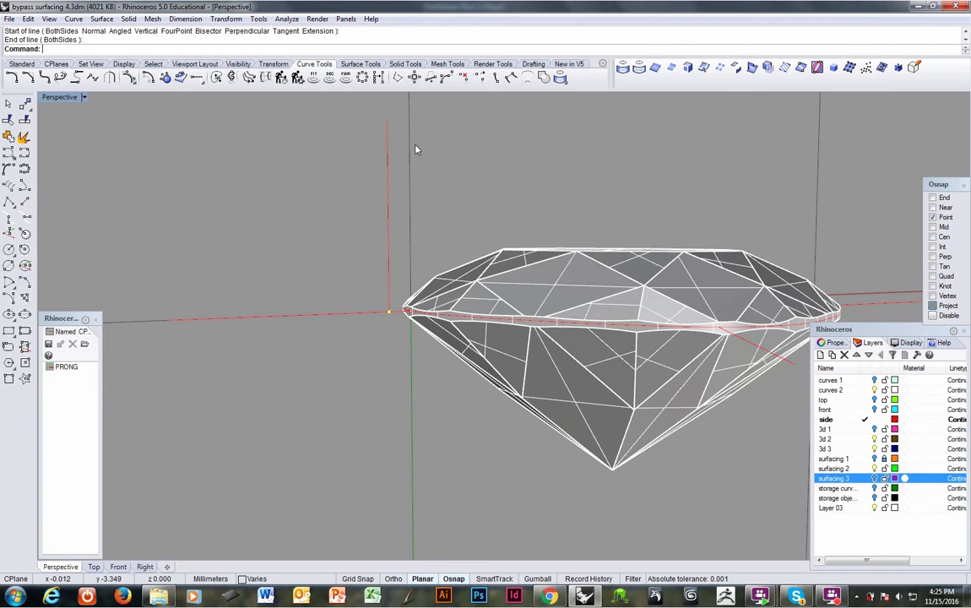
Step: Draw a slanted line from the same point down beneath the stone and join it with the vertical line
scroll(422, 163, "down", 3)
key("Return")
left_click(383, 304)
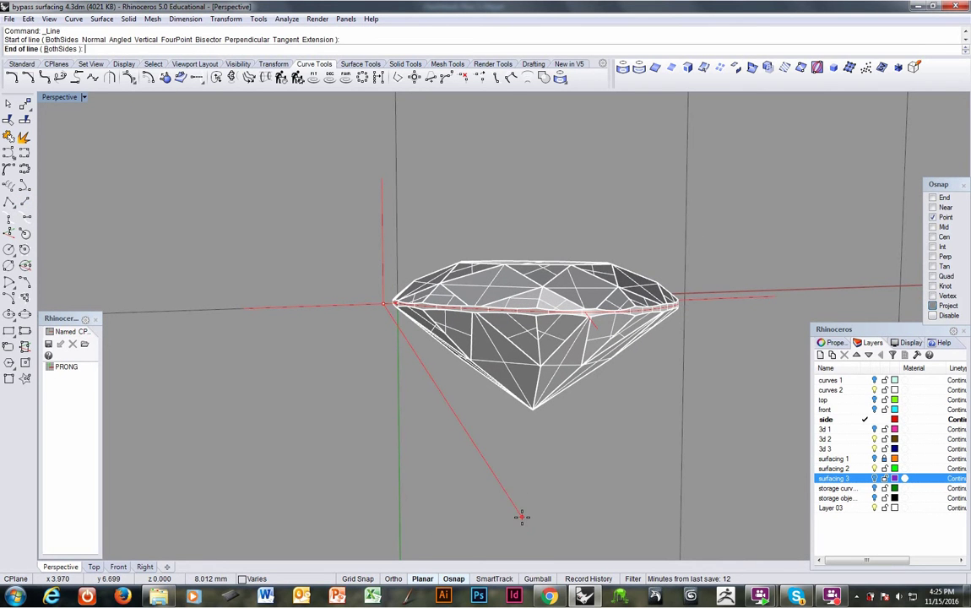
mouse_move(522, 516)
right_mouse_down()
mouse_move(506, 509)
mouse_move(559, 521)
mouse_move(513, 517)
right_mouse_up()
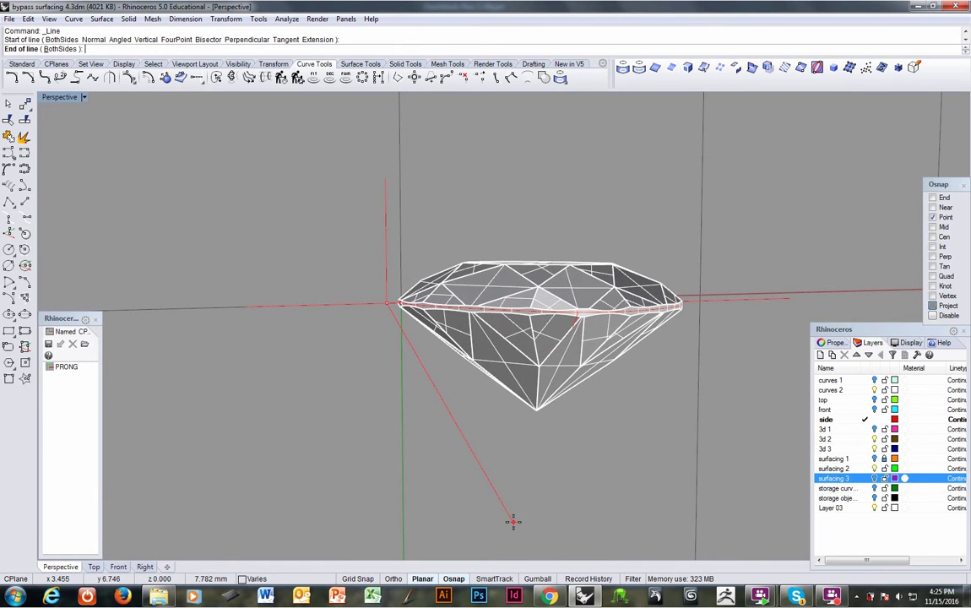
key("F8")
right_click_drag(504, 523, 503, 454, "shift")
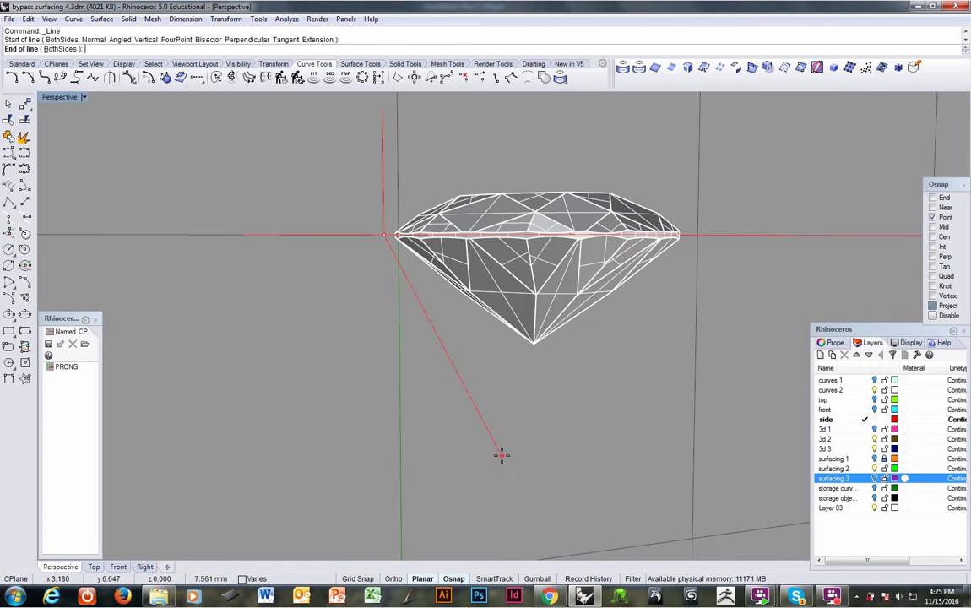
left_click(519, 501)
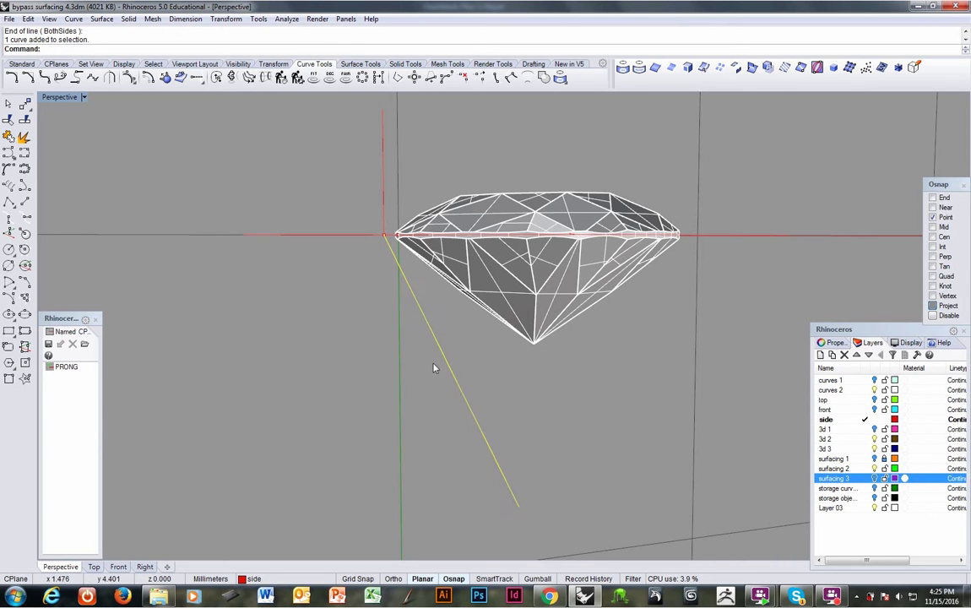
left_click(384, 197)
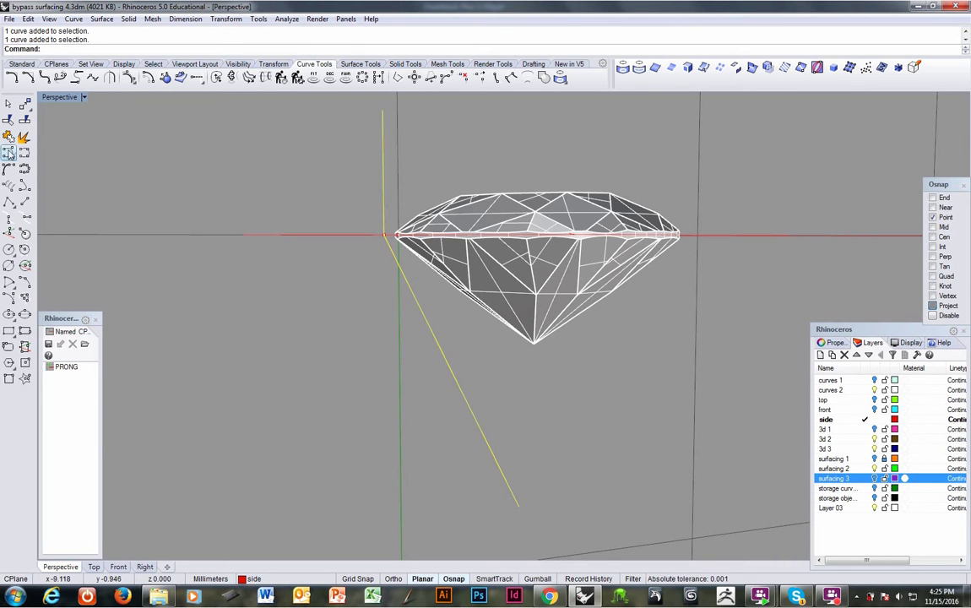
left_click(27, 216)
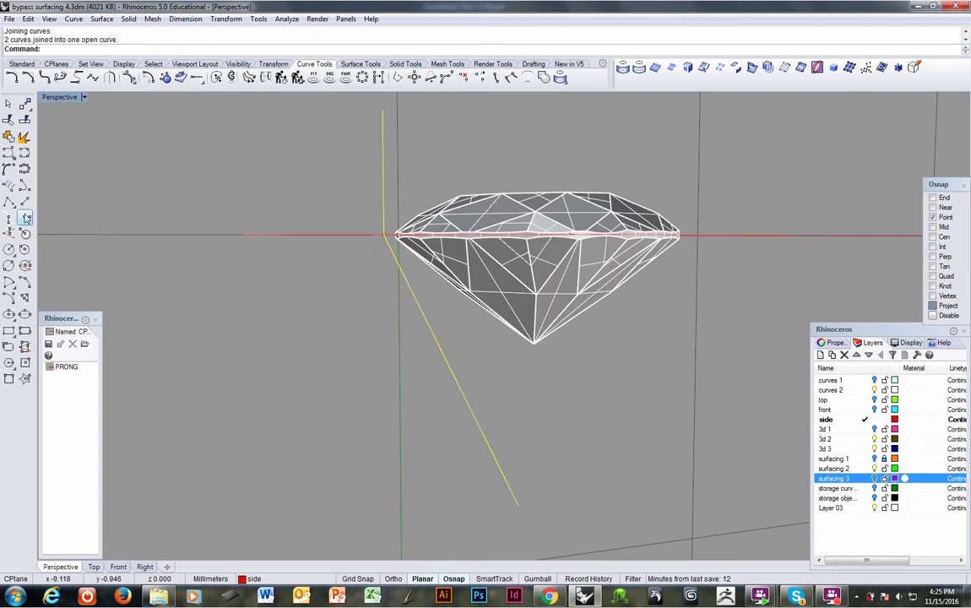
Step: Draw a straight line between the two open ends of the joined guide curve, using the End object snap
left_click(24, 201)
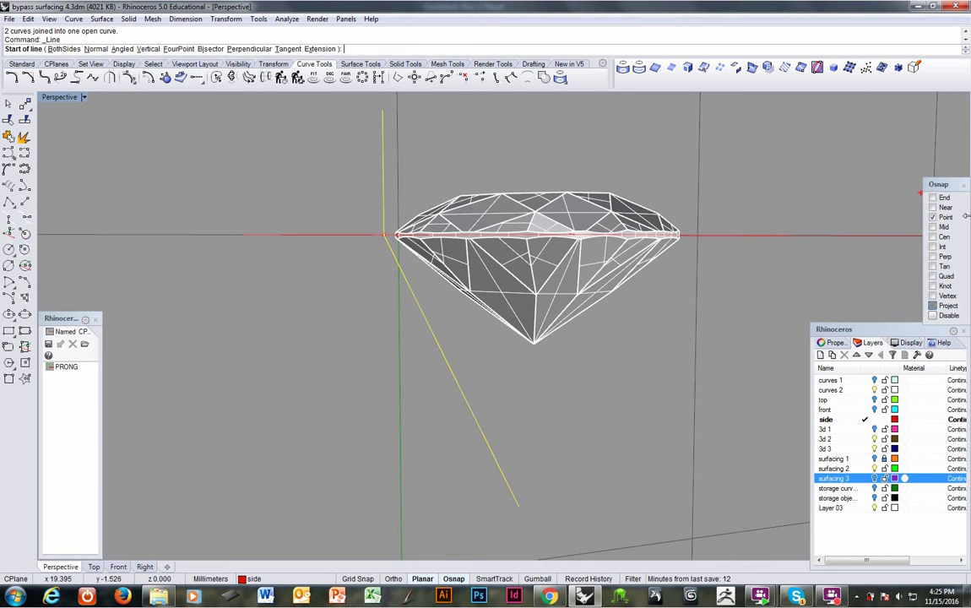
left_click(939, 198)
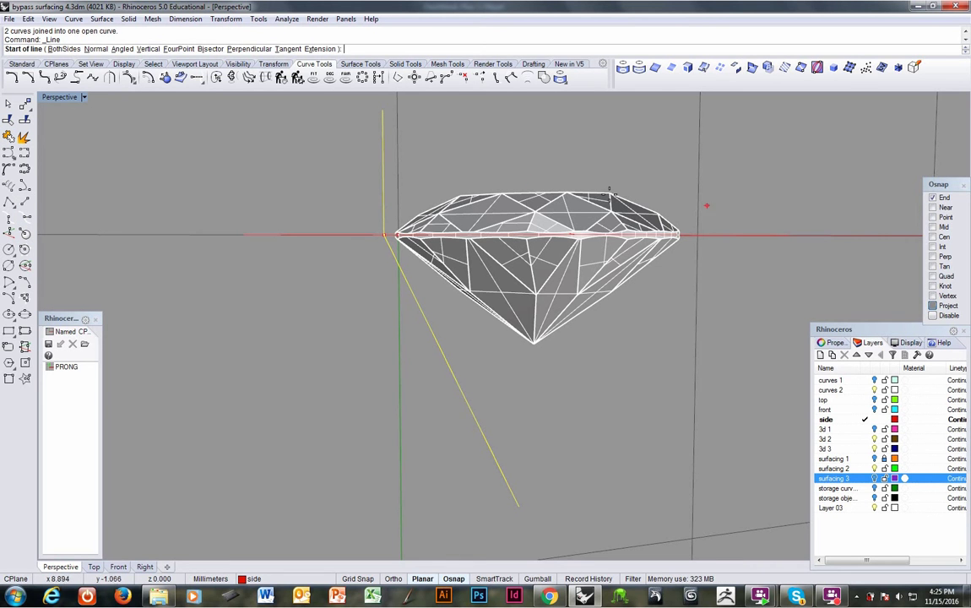
left_click(382, 112)
left_click(517, 505)
Step: Rebuild the new straight line with 4 points and degree 3, deleting the input
type("rebuild")
key("Return")
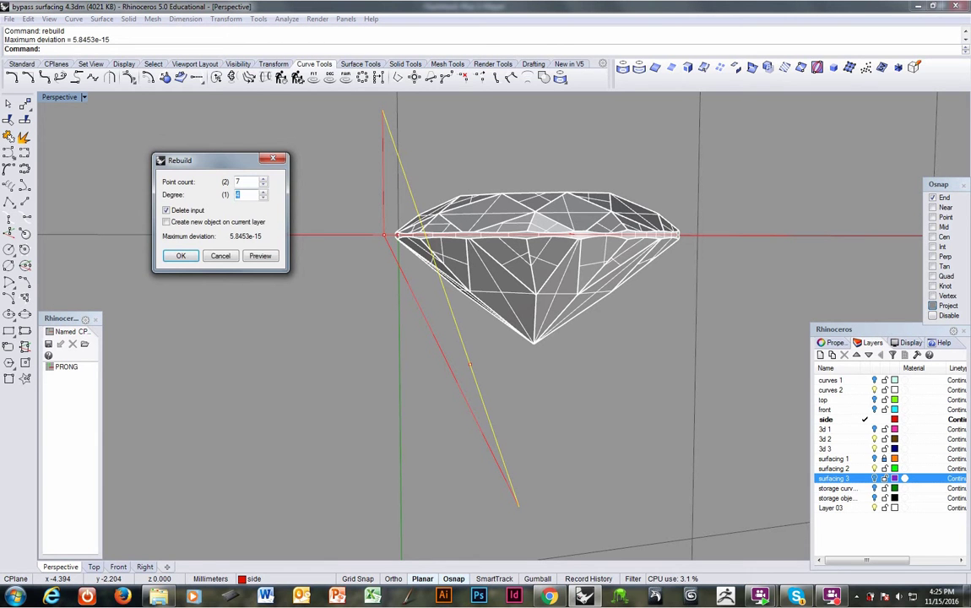
left_click_drag(250, 181, 207, 186)
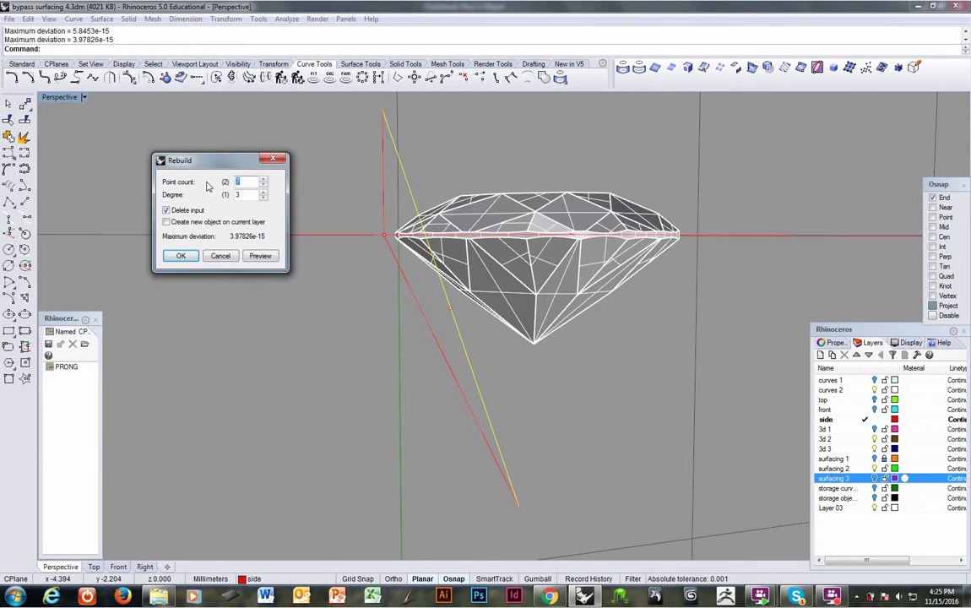
key("Return")
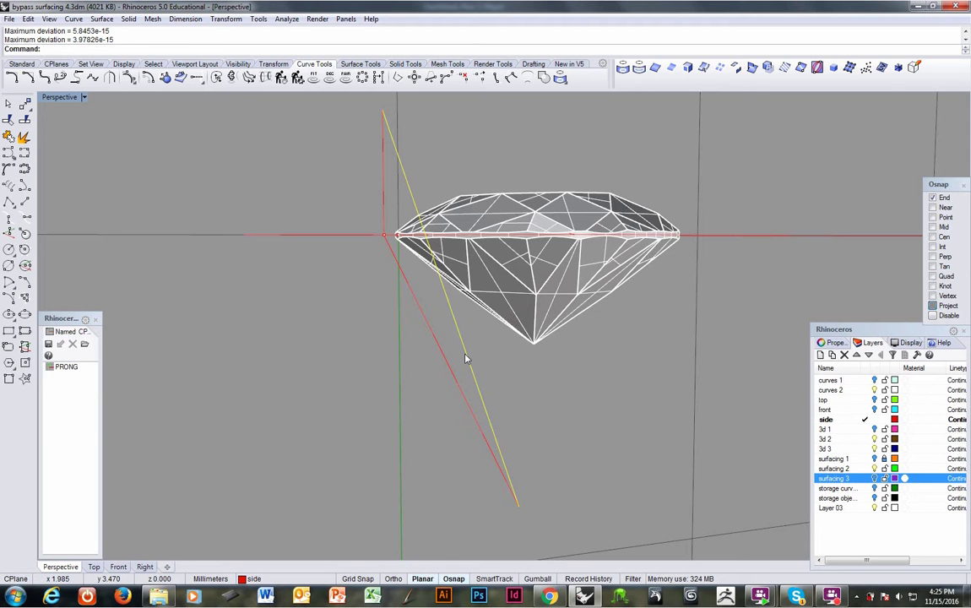
Step: Show the rebuilt line's control points and, with Layer 03 hidden, move the lower middle control point onto the slanted guide line
key("F10")
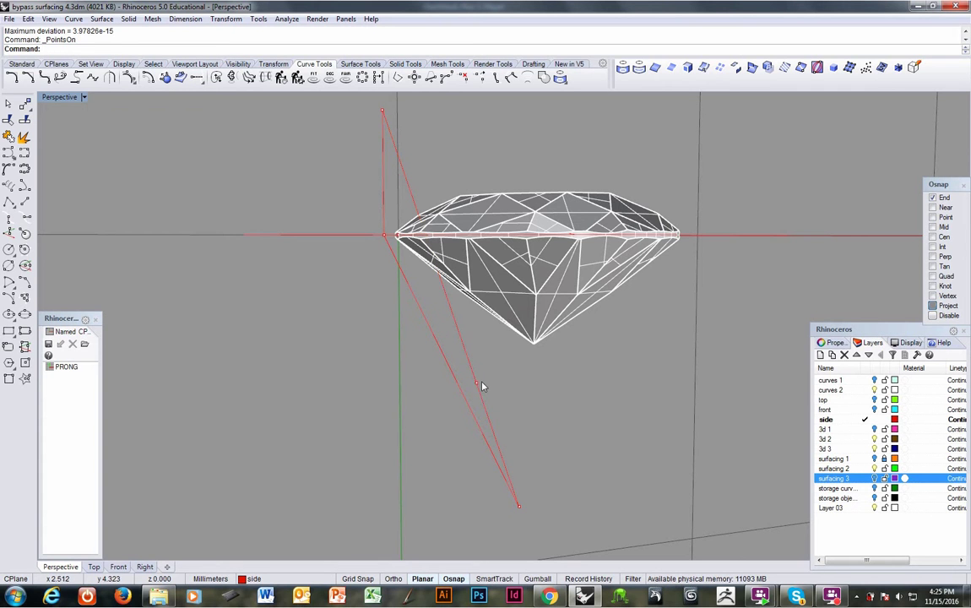
left_click(478, 383)
right_click_drag(511, 394, 507, 399)
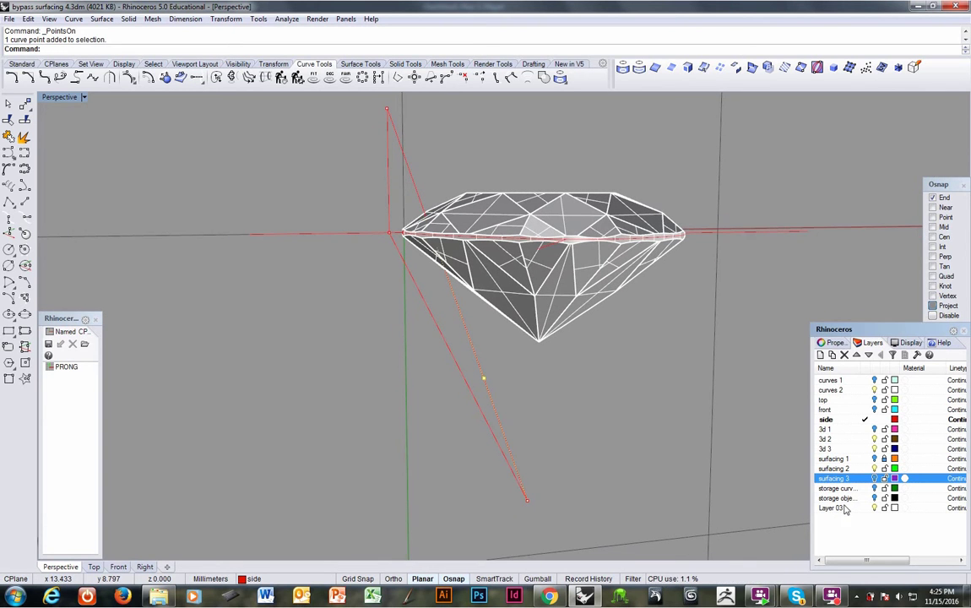
left_click(875, 507)
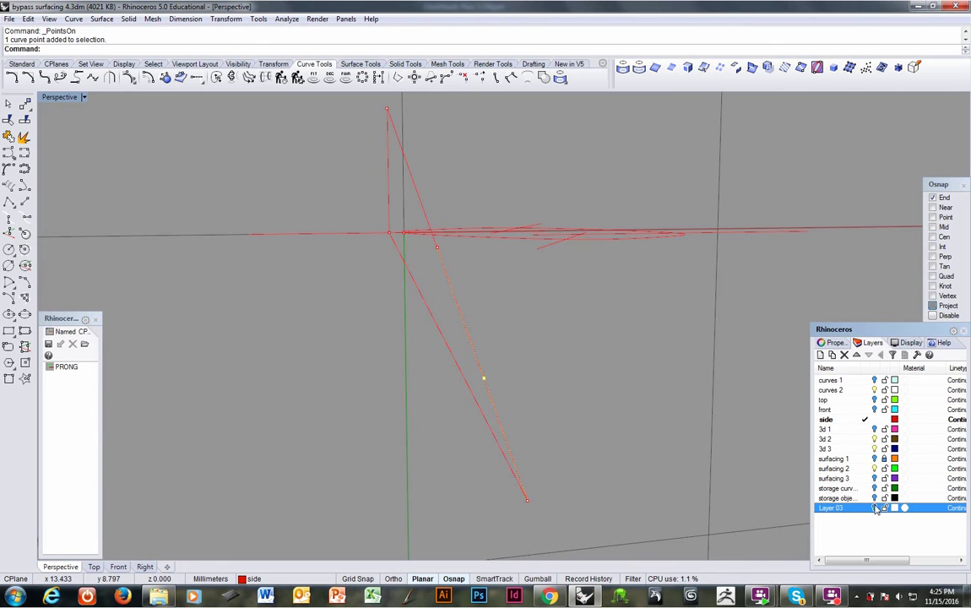
type("m")
key("Return")
left_click(541, 335)
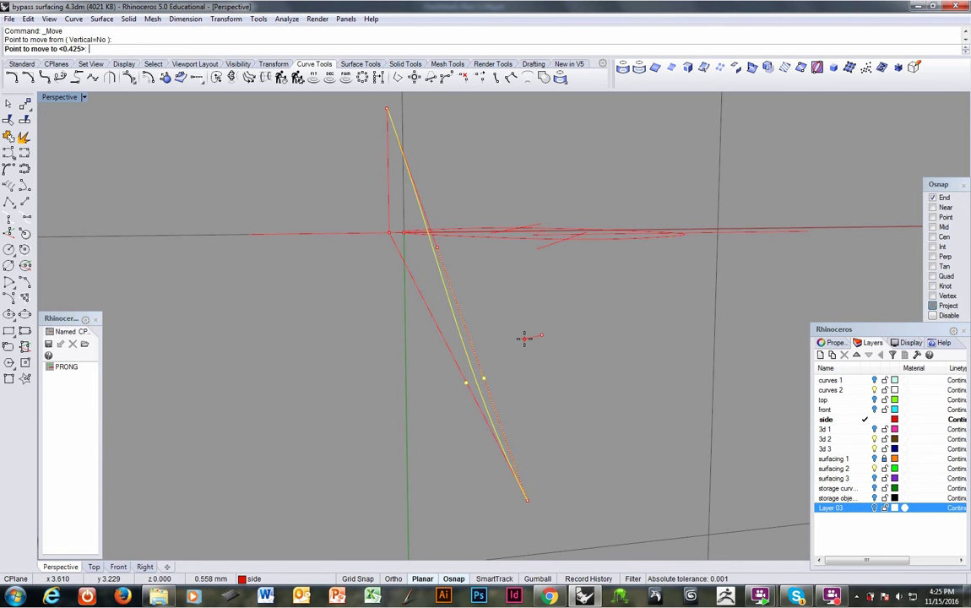
left_click(525, 336)
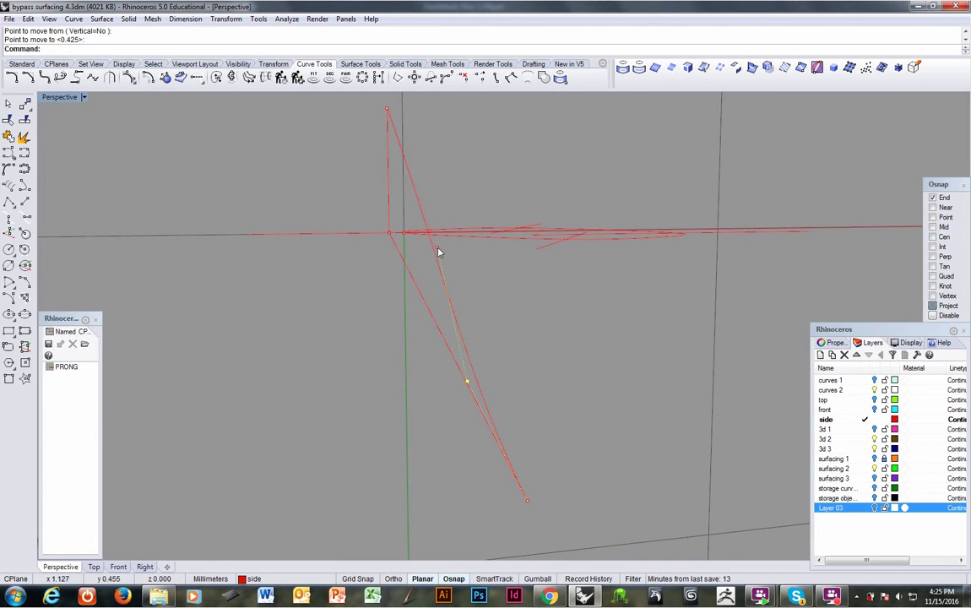
Step: Move the upper middle control point outward to just below the corner of the guide curve, bending the prong line
key("Return")
left_click(512, 288)
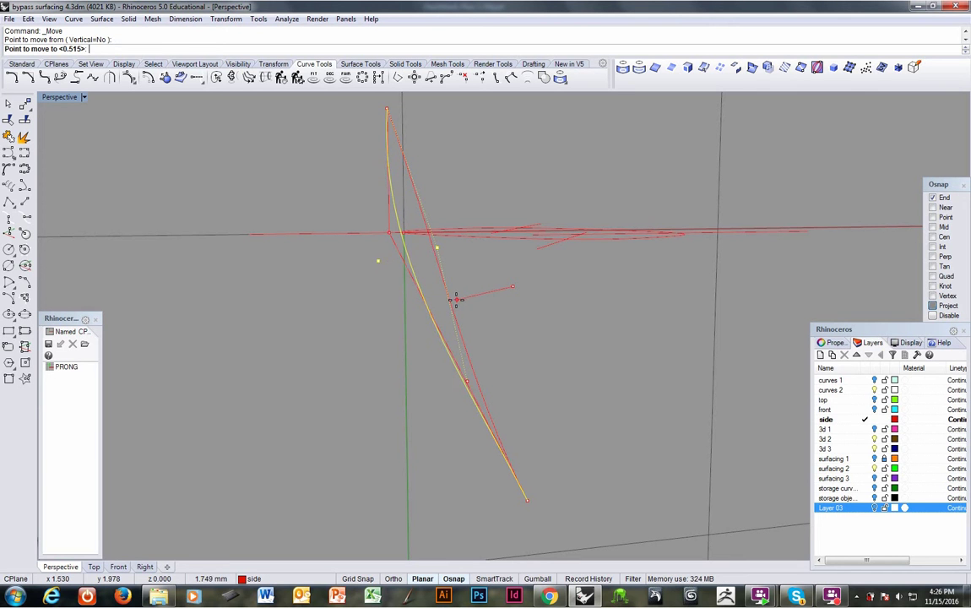
left_click(467, 306)
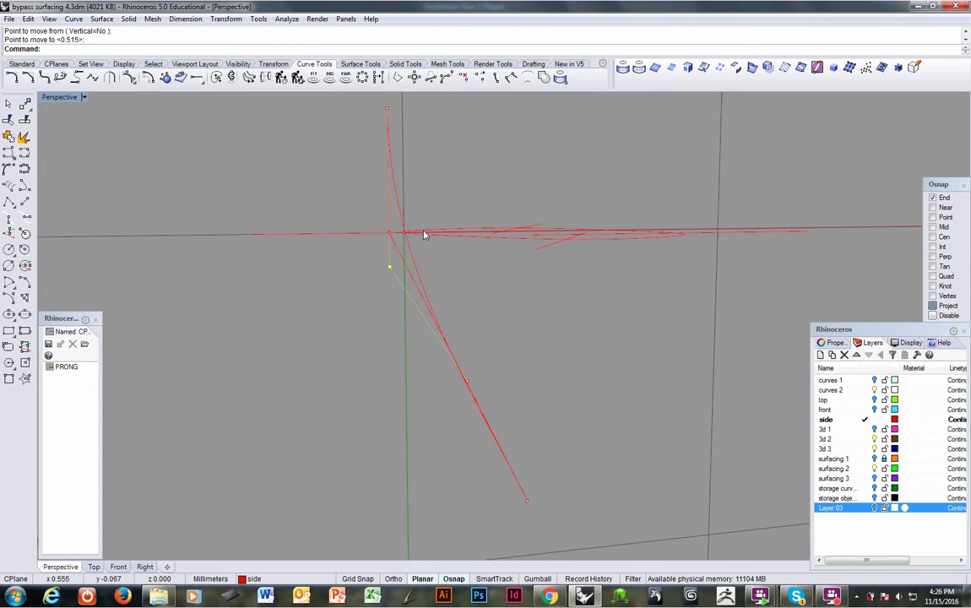
Step: Reposition the upper middle control point directly below the curve's top end, closer to the guide corner, using Ortho and the Point snap
right_click_drag(423, 234, 409, 306)
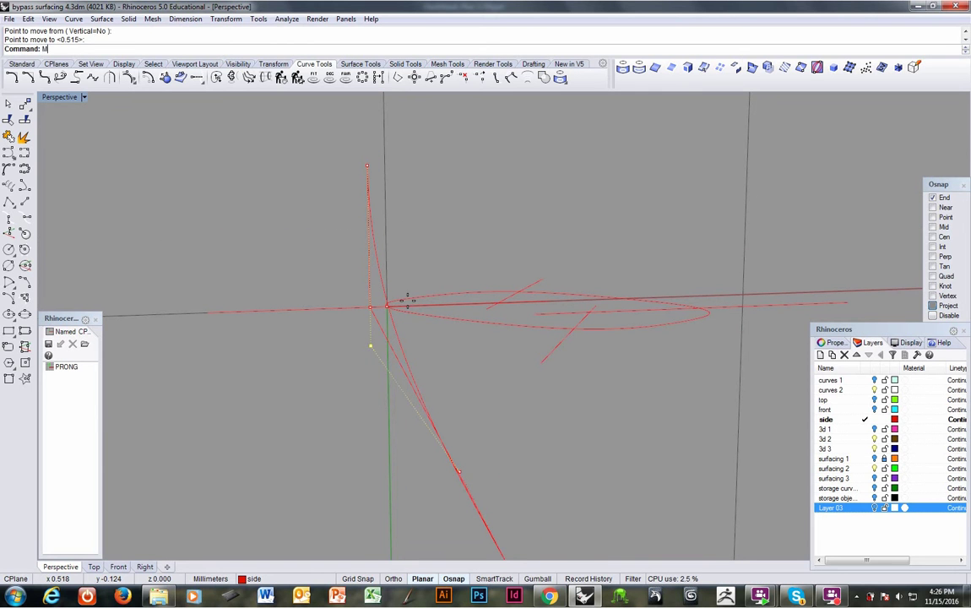
type("m")
key("Return")
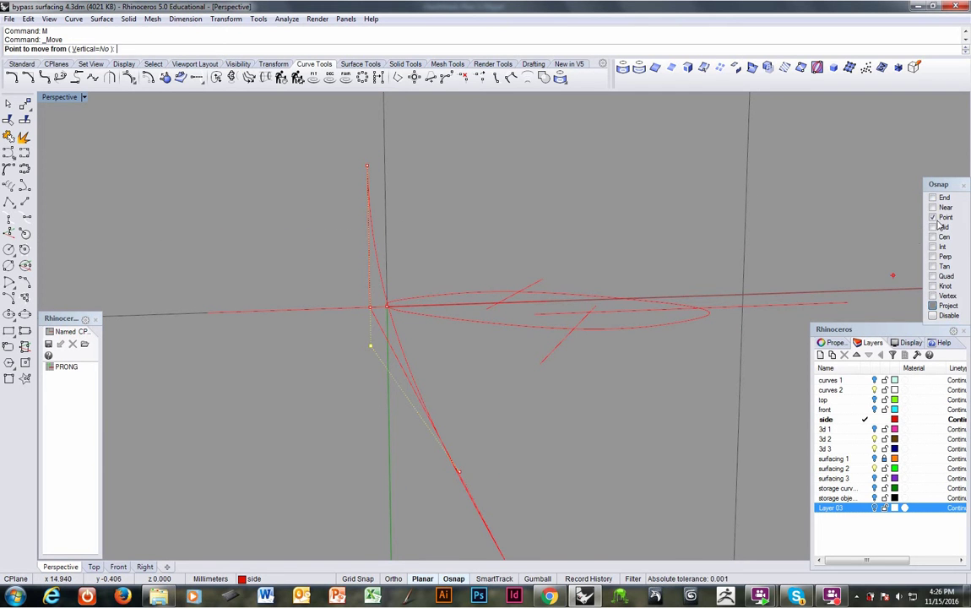
left_click(369, 345)
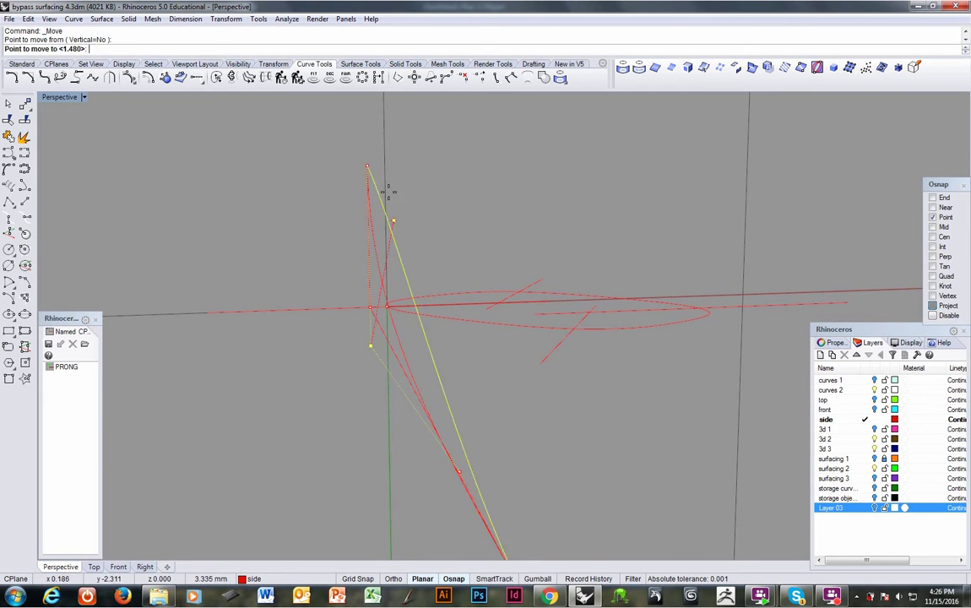
left_click(368, 166)
type("m")
key("Return")
left_click(411, 179)
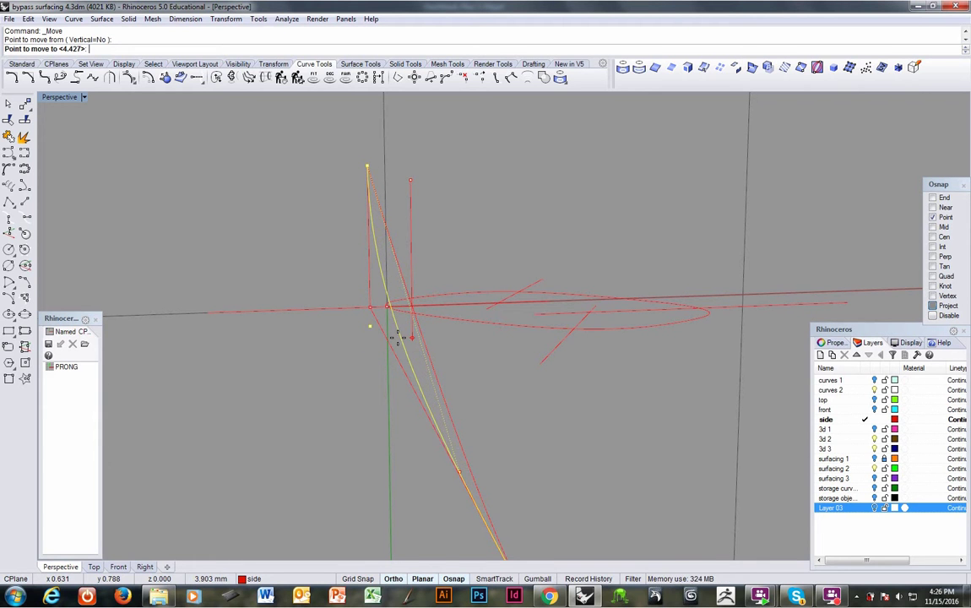
left_click(367, 166)
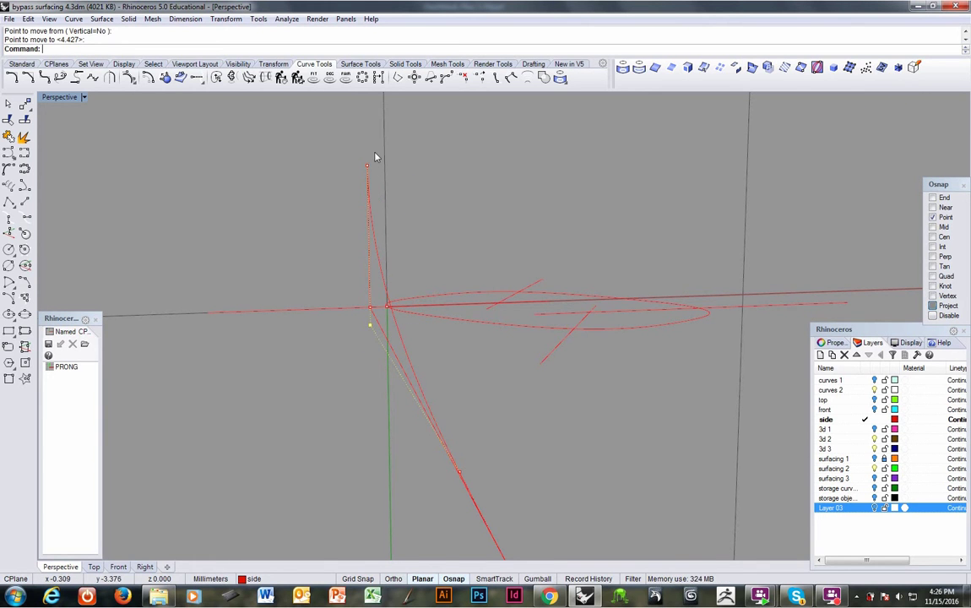
Step: Move the lower middle control point up along the slanted guide toward the corner, and turn off the control points
right_click_drag(440, 431, 434, 388, "shift")
key("Return")
left_click(502, 414)
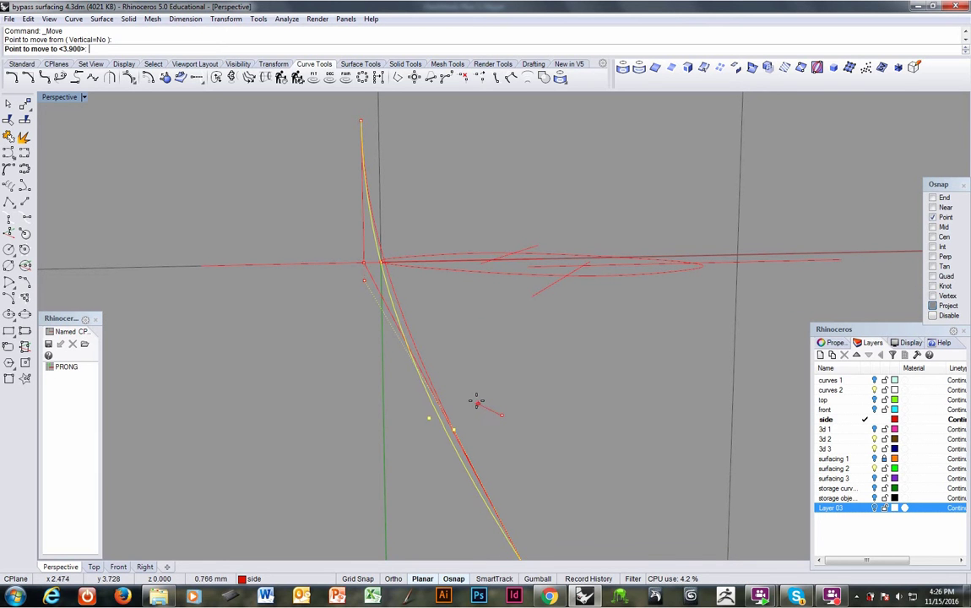
left_click(435, 314)
scroll(440, 341, "down", 4)
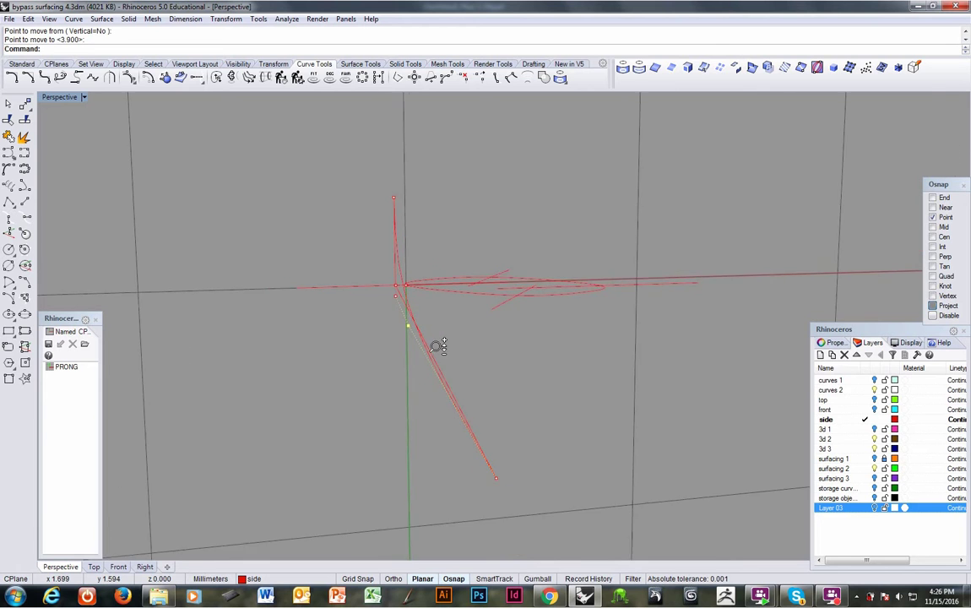
scroll(440, 341, "up", 2)
key("Escape")
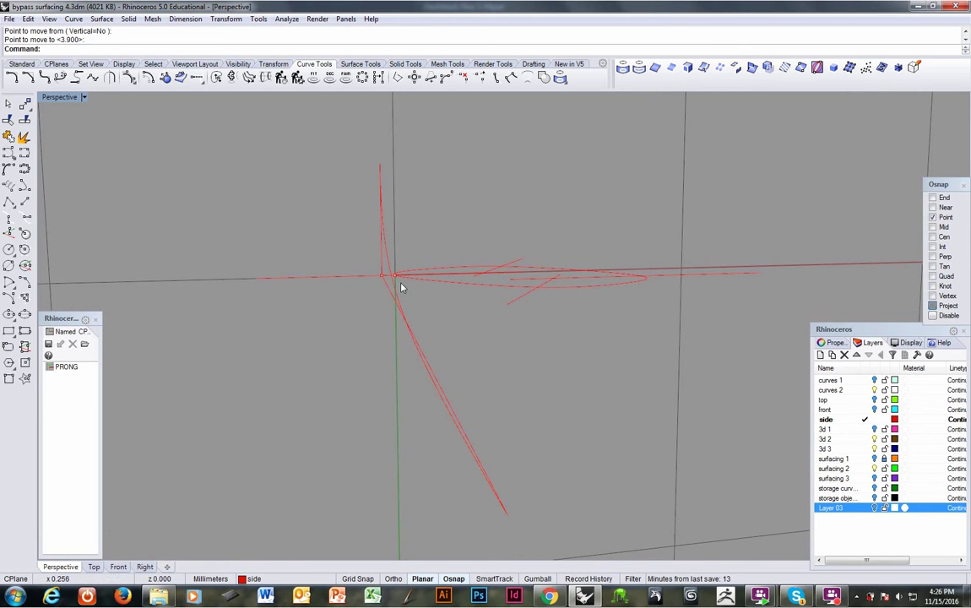
Step: Delete the joined two-segment guide curve, leaving the bent prong curve
left_click(397, 279)
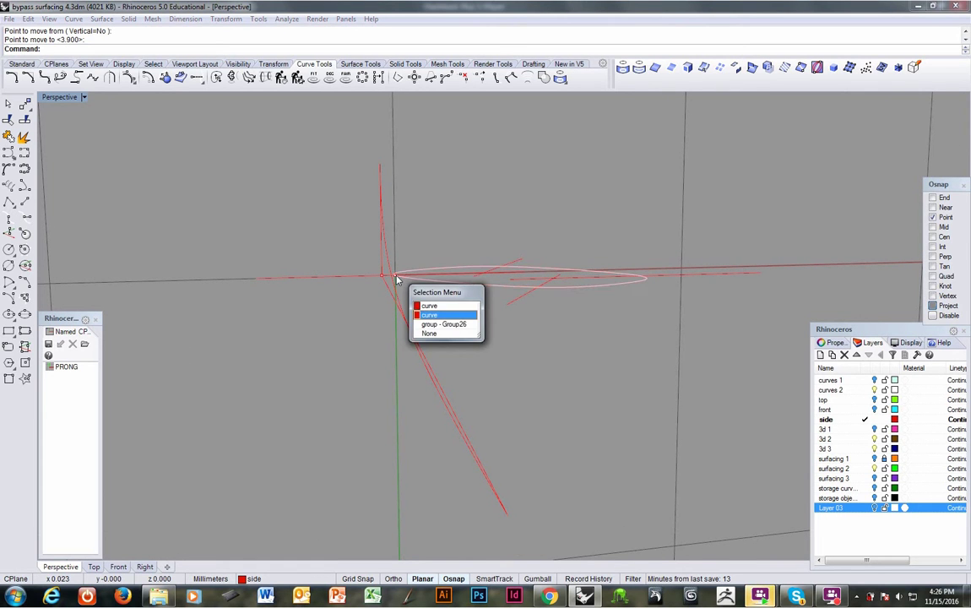
key("Escape")
left_click(398, 276)
key("Delete")
Step: Select the prong curve and check its shape against the stone by briefly showing Layer 03
left_click(390, 300)
right_click_drag(392, 299, 431, 291)
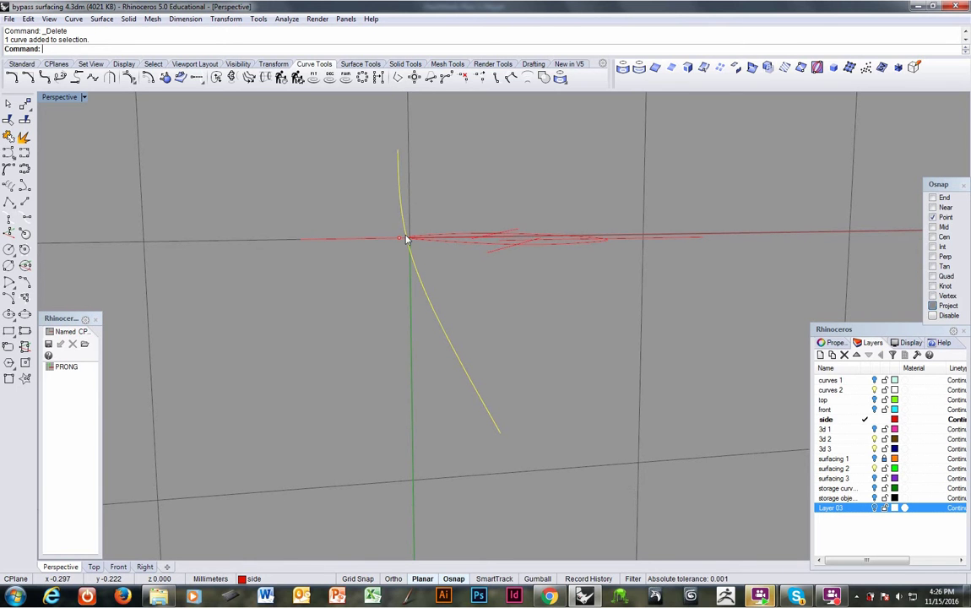
scroll(419, 263, "up", 3)
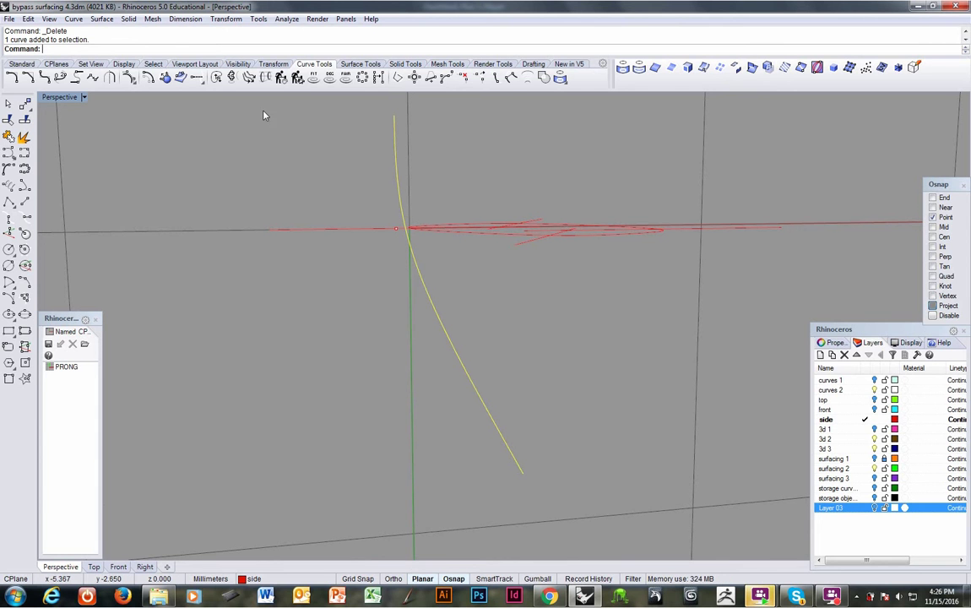
left_click(874, 508)
left_click(874, 507)
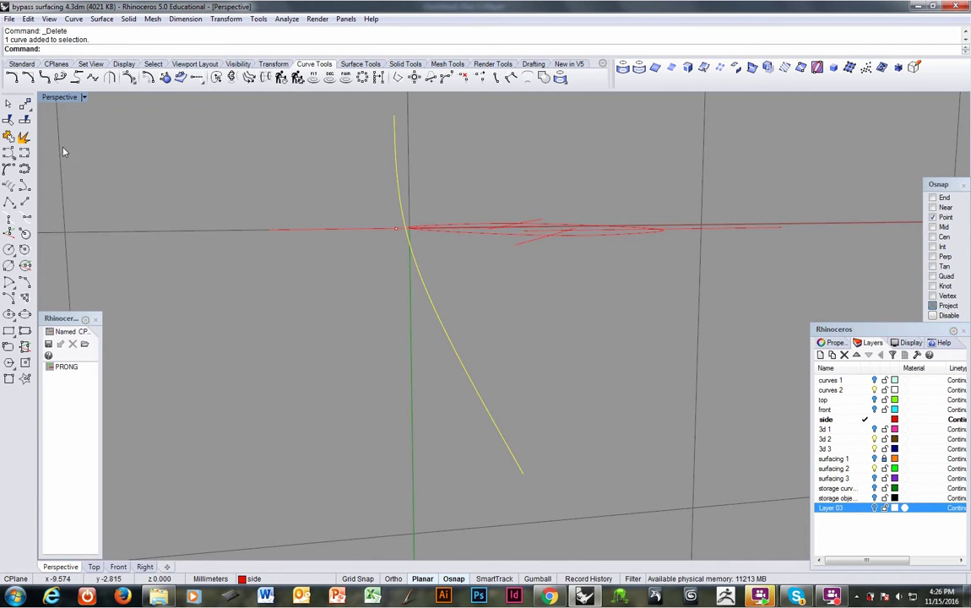
Step: Draw a circle centred on the prong curve's lower end and passing through the point object at the stone's corner, using the End snap
left_click(9, 230)
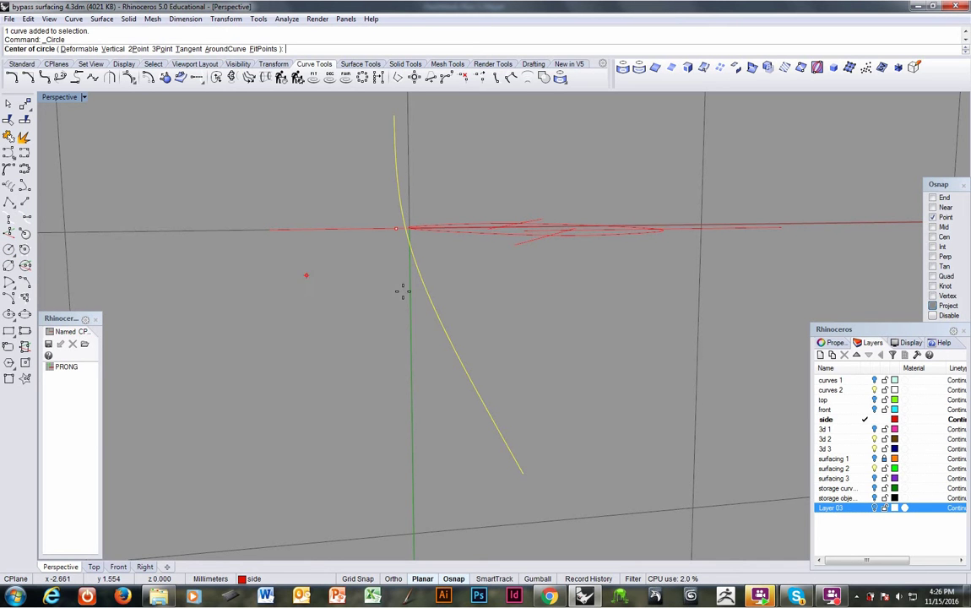
left_click(942, 198)
left_click(523, 473)
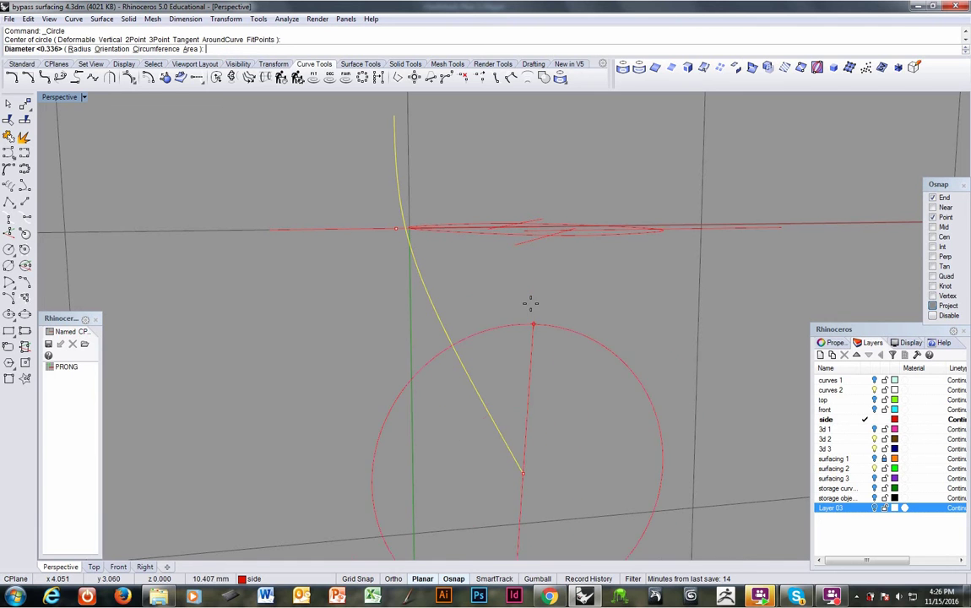
left_click(396, 229)
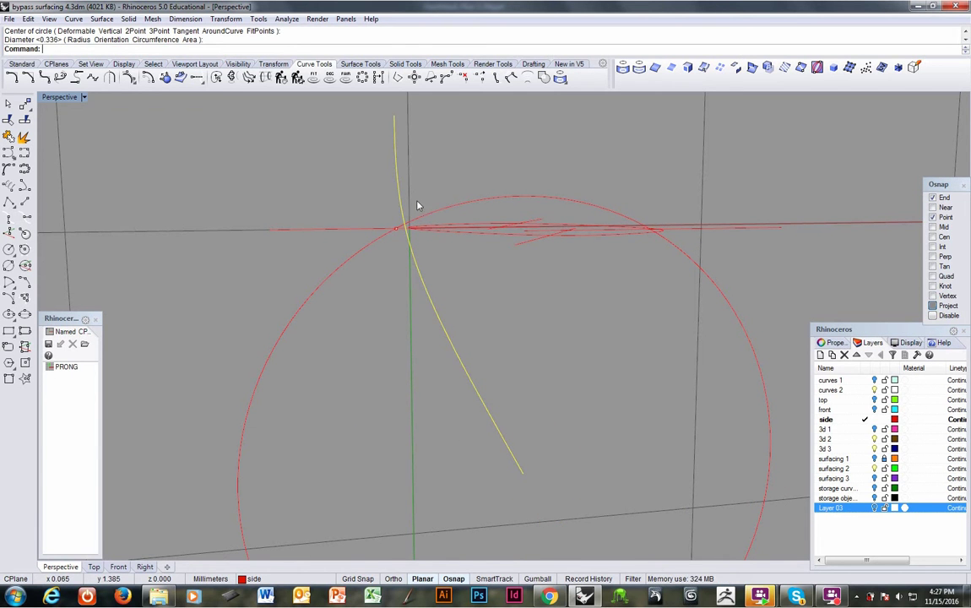
Step: Rotate the prong curve about its lower end, from its intersection with the circle to the corner point object
left_click(273, 65)
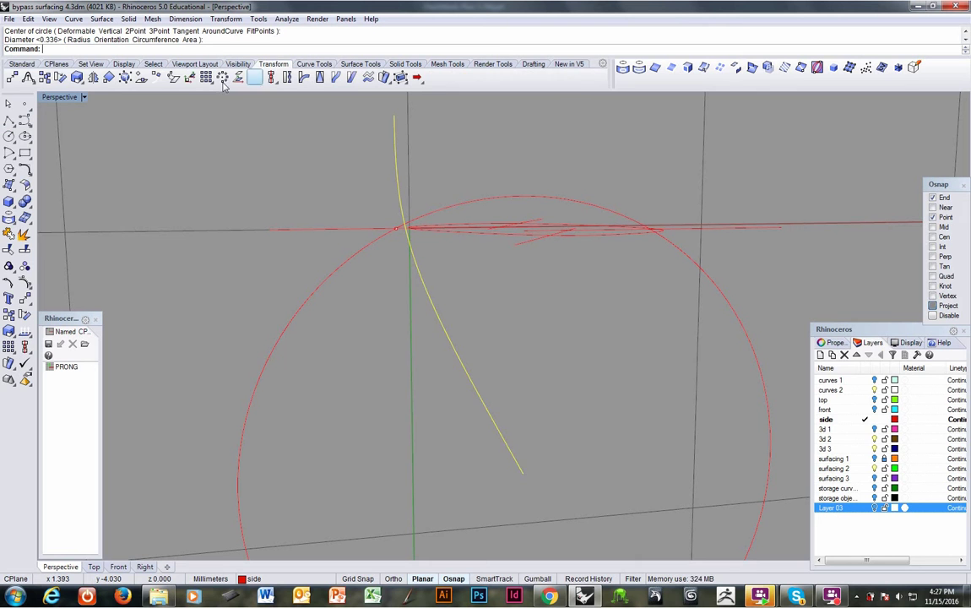
left_click(75, 78)
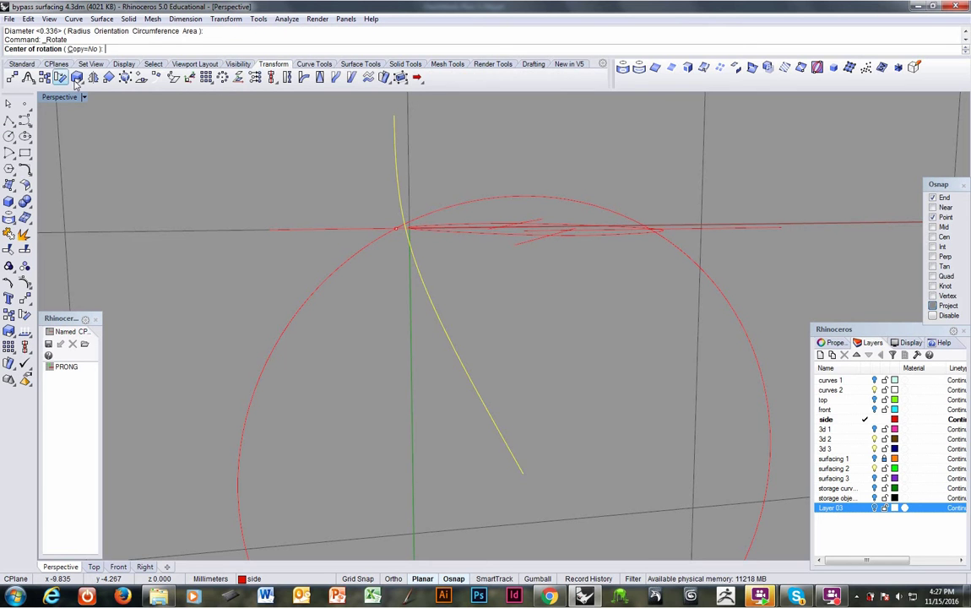
left_click(523, 472)
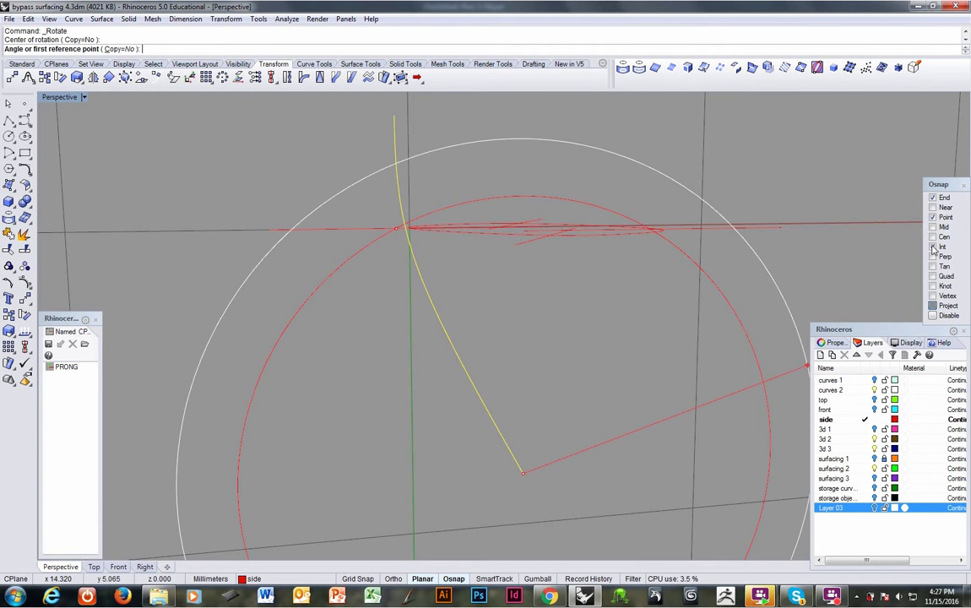
scroll(413, 195, "up", 6)
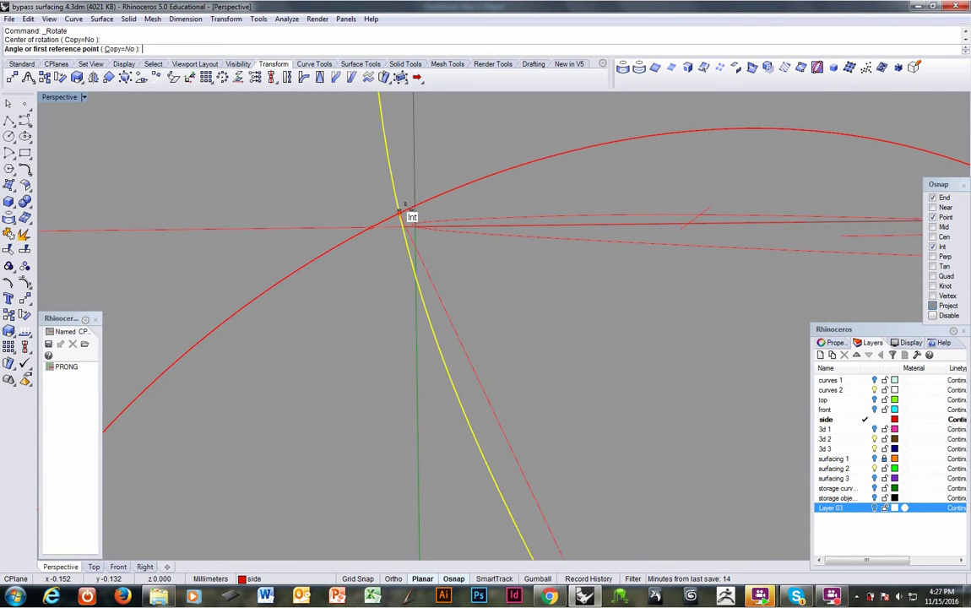
left_click(400, 211)
left_click(372, 227)
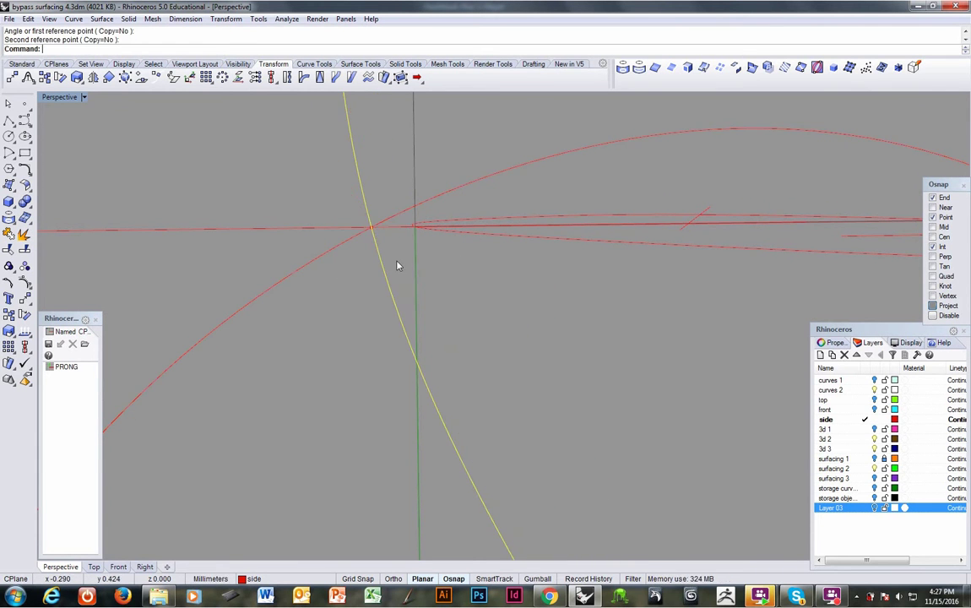
Step: Delete the helper circle around the prong curve's lower end
scroll(386, 321, "down", 5)
mouse_move(395, 313)
right_mouse_down()
mouse_move(347, 325)
mouse_move(402, 314)
right_mouse_up()
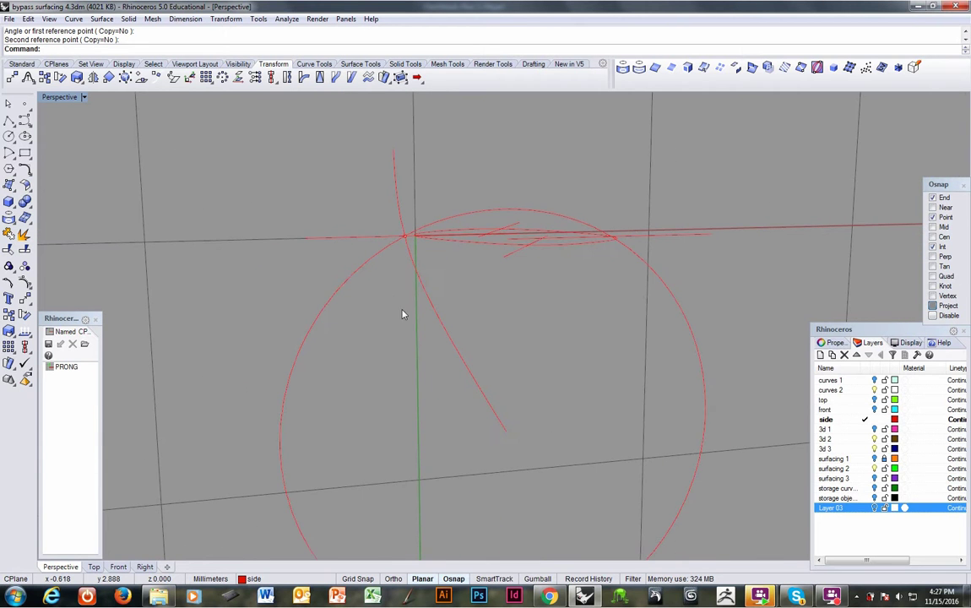
left_click(351, 287)
key("Delete")
Step: Make curves 2 the current layer and pipe the prong curve with a 1.3 mm diameter
right_click_drag(351, 285, 431, 336)
left_click(443, 323)
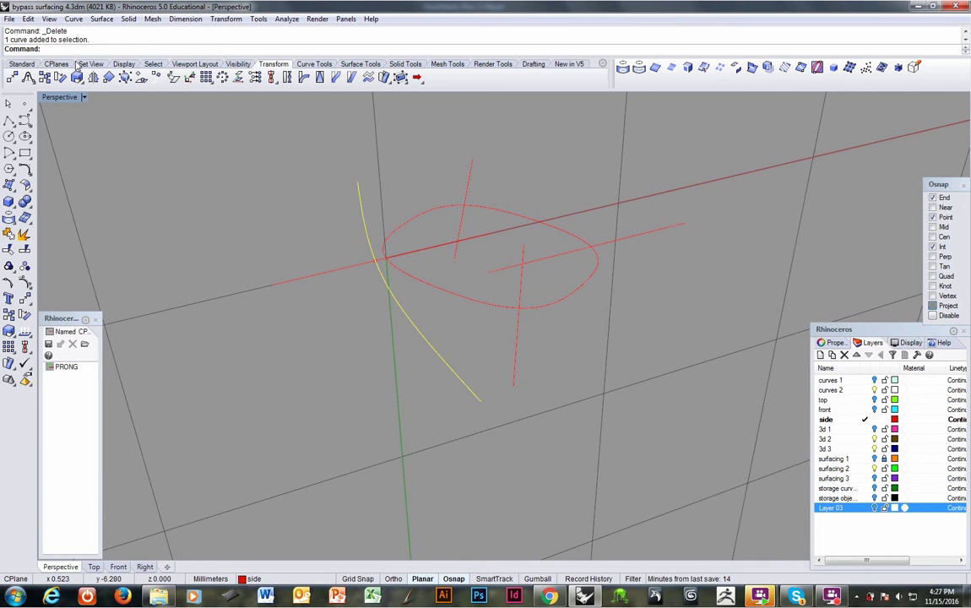
left_click(129, 19)
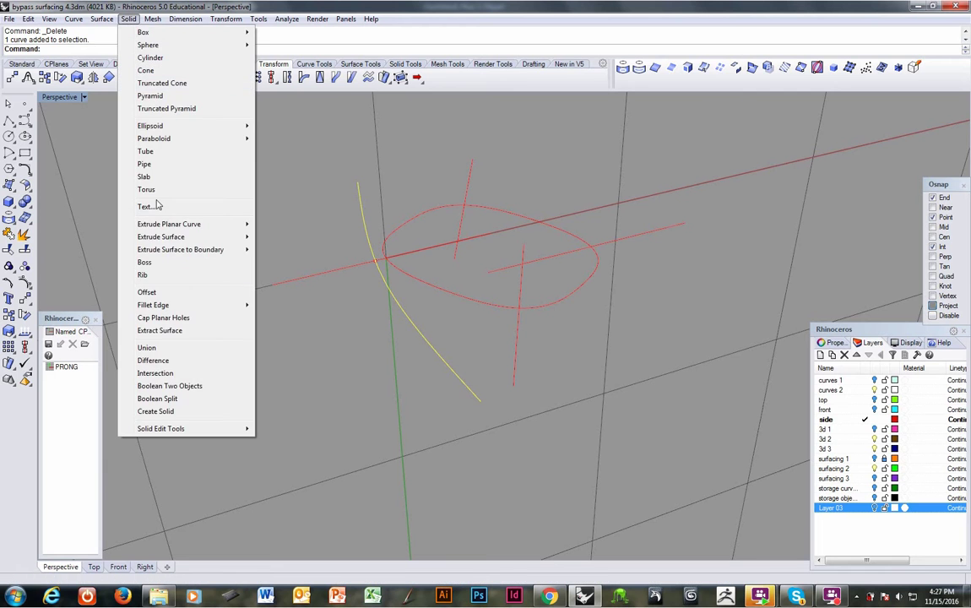
left_click(165, 166)
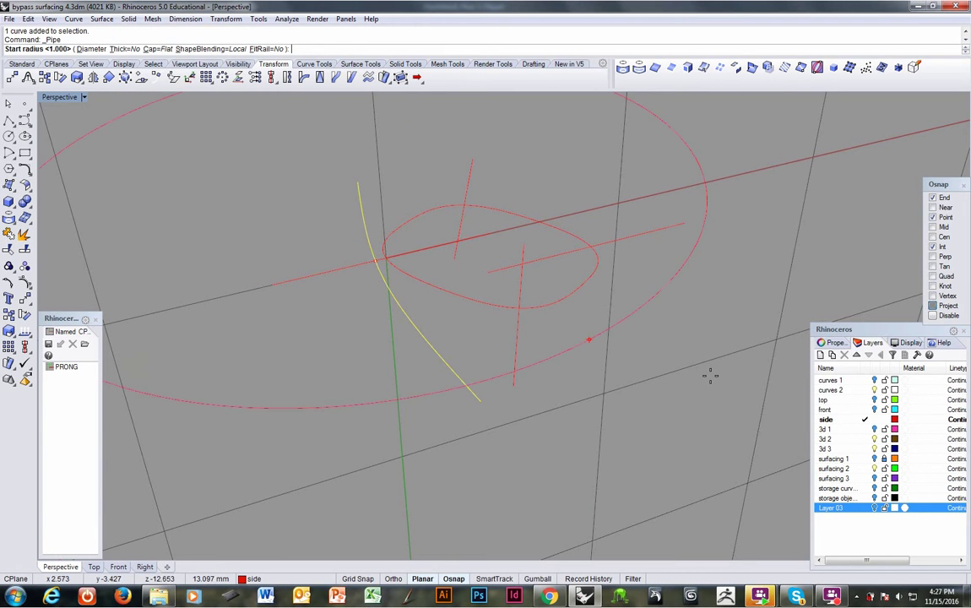
left_click(866, 389)
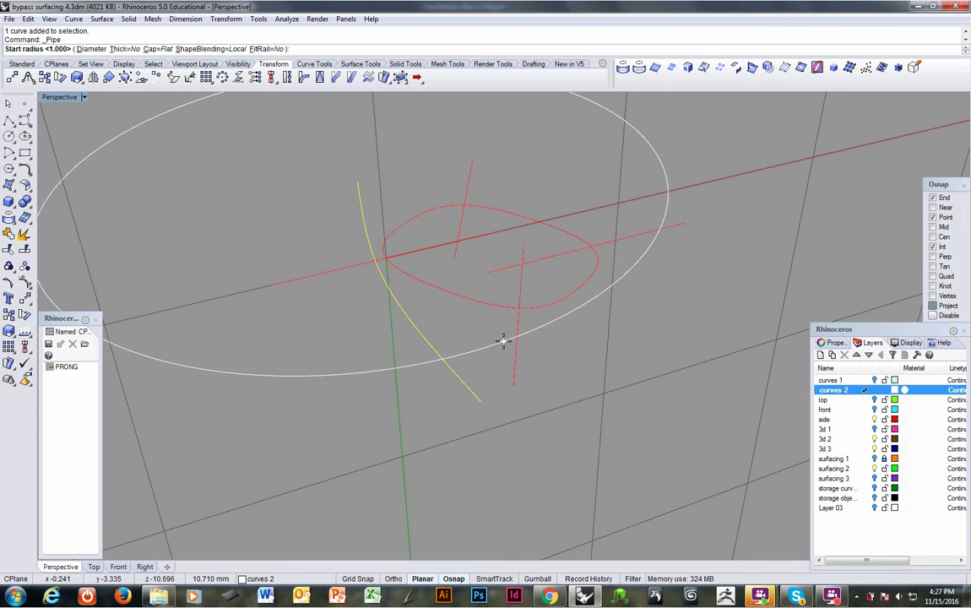
type("D")
key("Return")
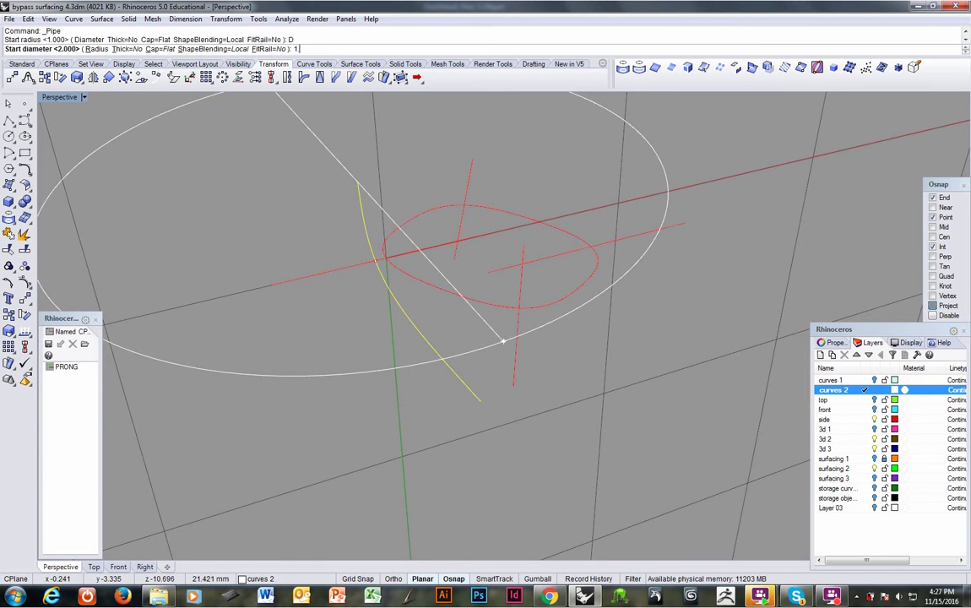
type("1.3")
key("Return")
key("Return")
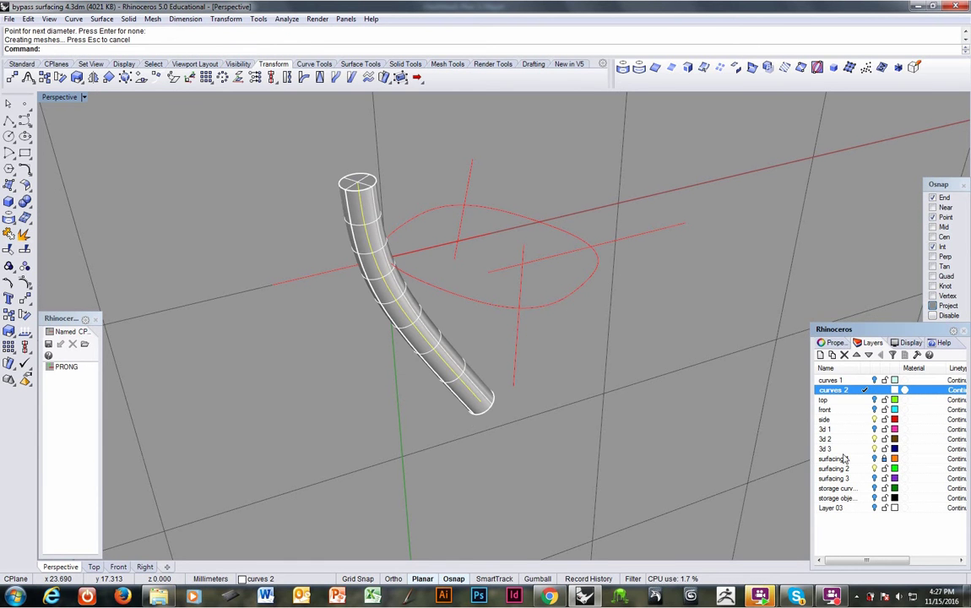
Step: Show Layer 03 and briefly surfacing 3 to examine the pipe's thickness against the stone and the gallery rails
left_click(874, 507)
right_click_drag(531, 393, 710, 379)
left_click(874, 478)
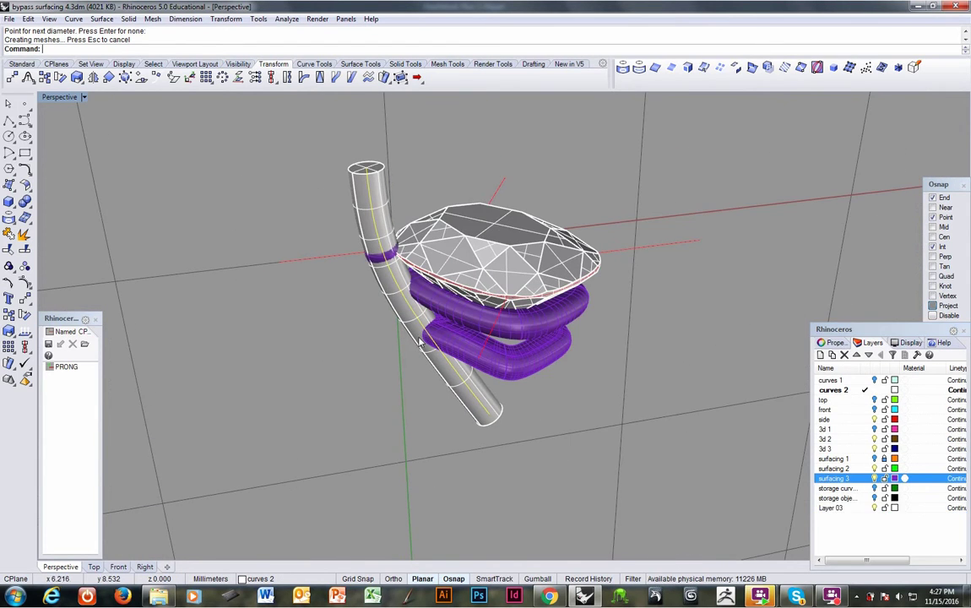
right_click_drag(419, 336, 455, 408)
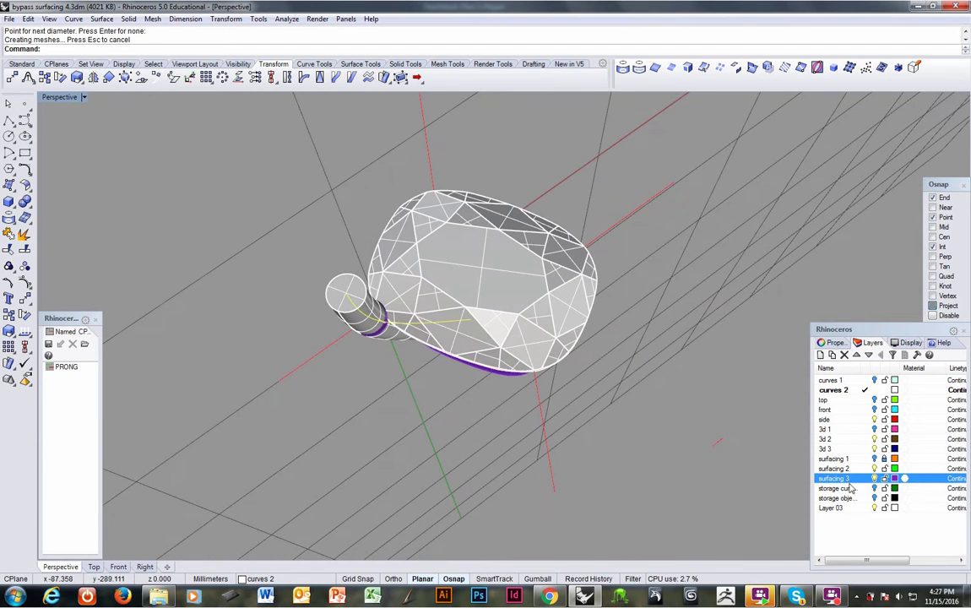
right_click_drag(549, 440, 372, 200)
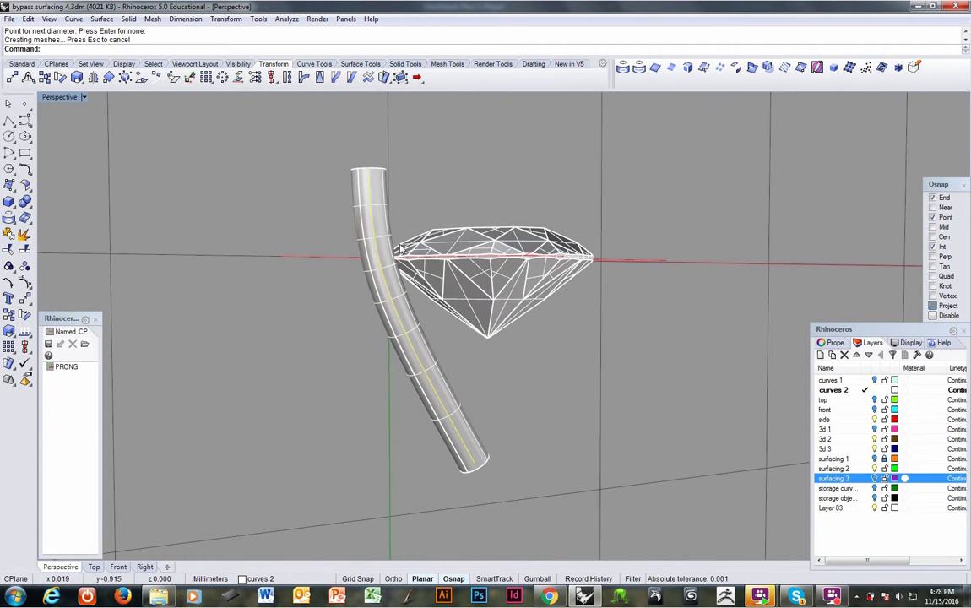
Step: Undo the 1.3 mm pipe and pipe the prong curve again with a 1.2 mm diameter
key("ctrl+z")
key("ctrl+z")
key("ctrl+z")
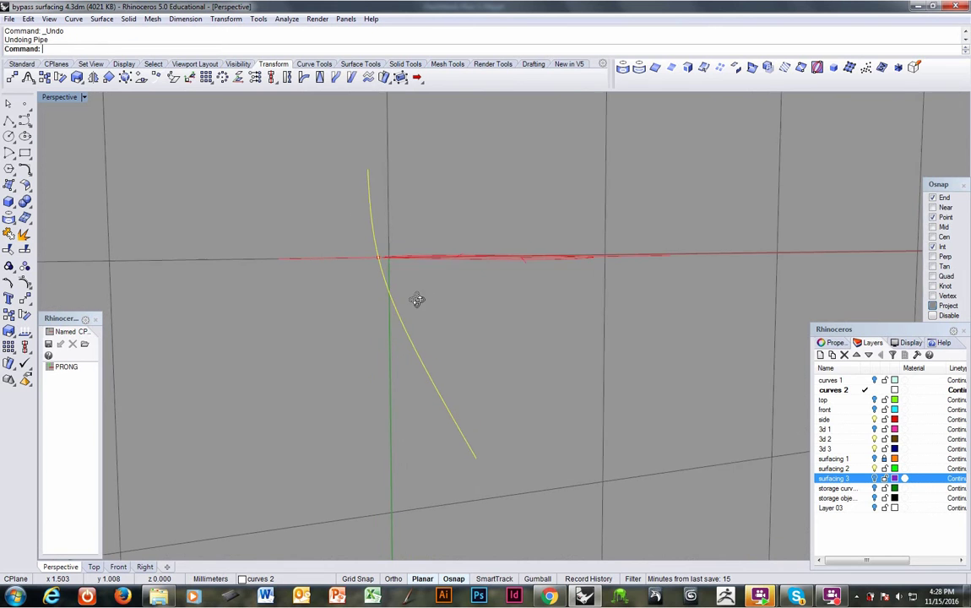
right_click(334, 52)
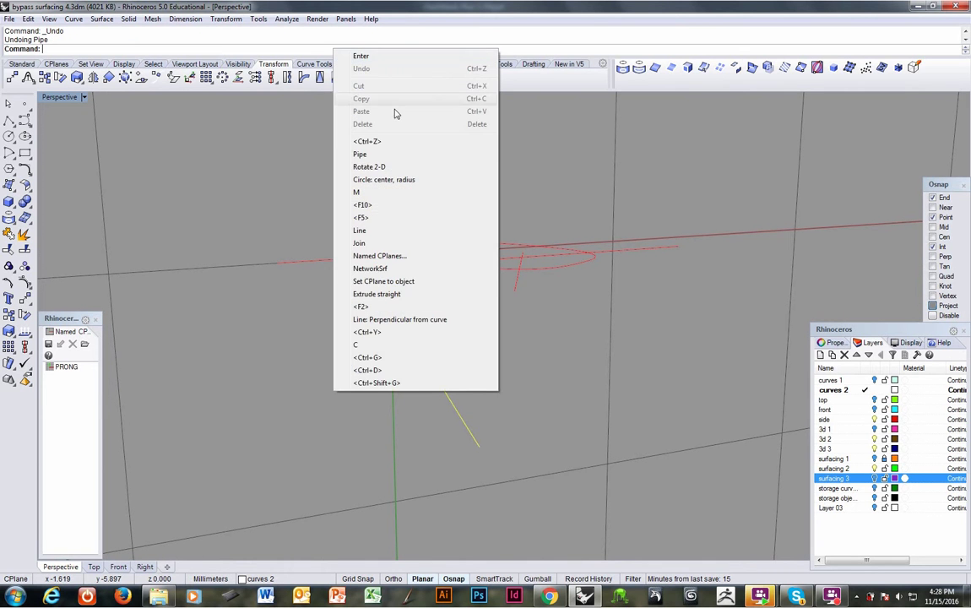
left_click(363, 154)
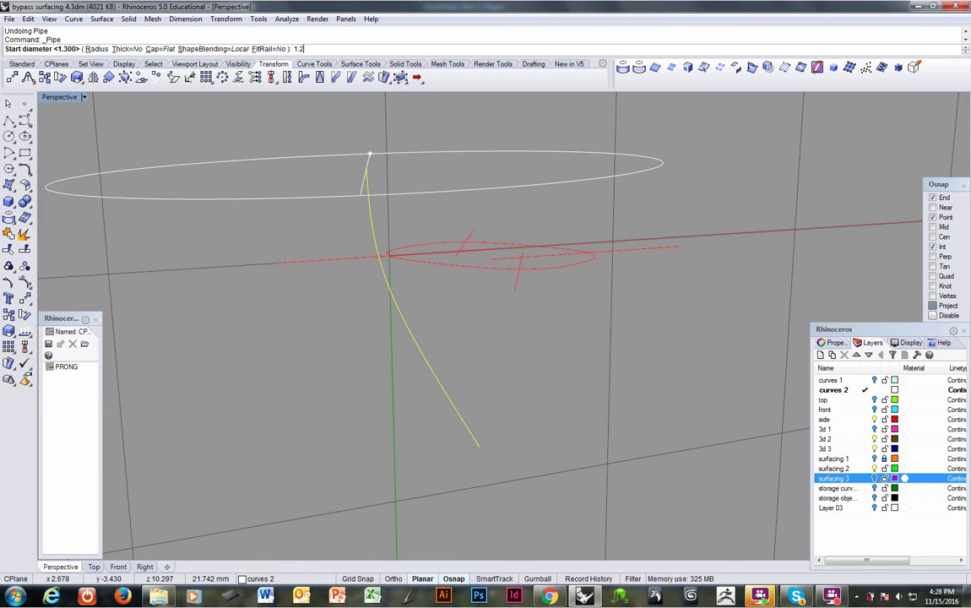
key("Return")
key("Return")
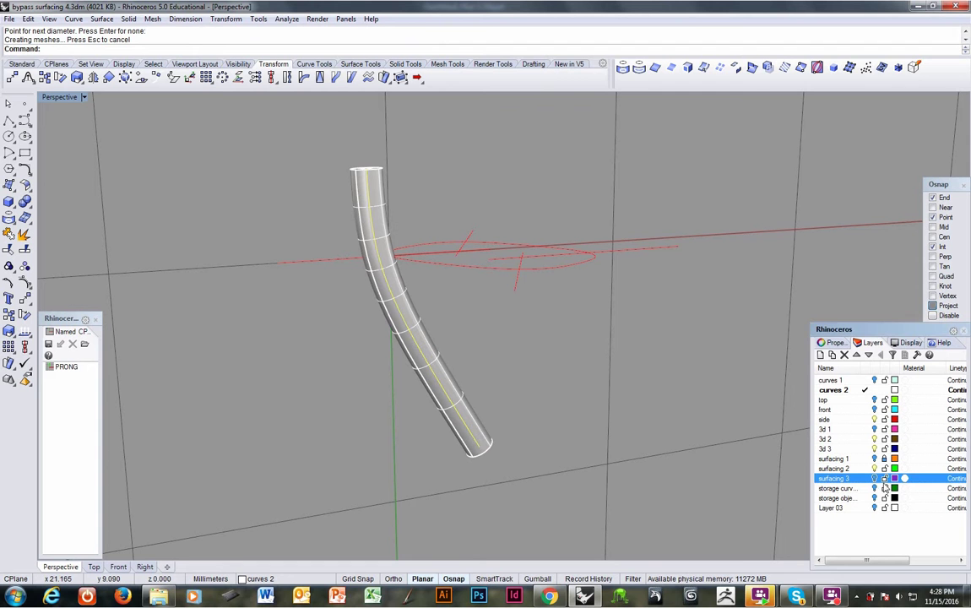
Step: Show Layer 03 and surfacing 3 to examine how the 1.2 mm pipe meets the stone and the rails
left_click(874, 508)
right_click_drag(363, 268, 510, 341)
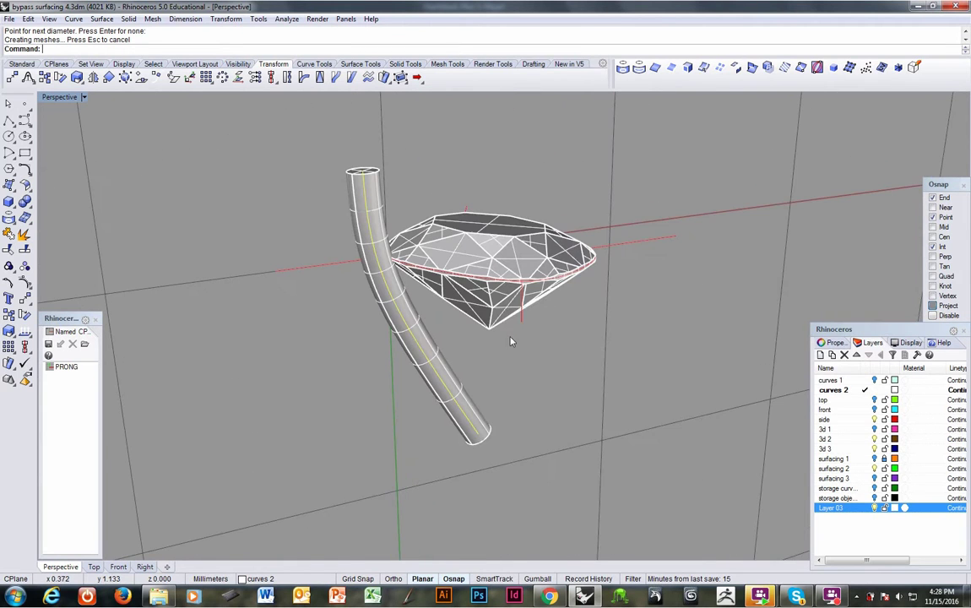
left_click(874, 478)
right_click_drag(474, 386, 415, 115)
Step: Undo the 1.2 mm pipe and rebuild it along the prong curve with a slimmer diameter
key("ctrl+z")
key("ctrl+z")
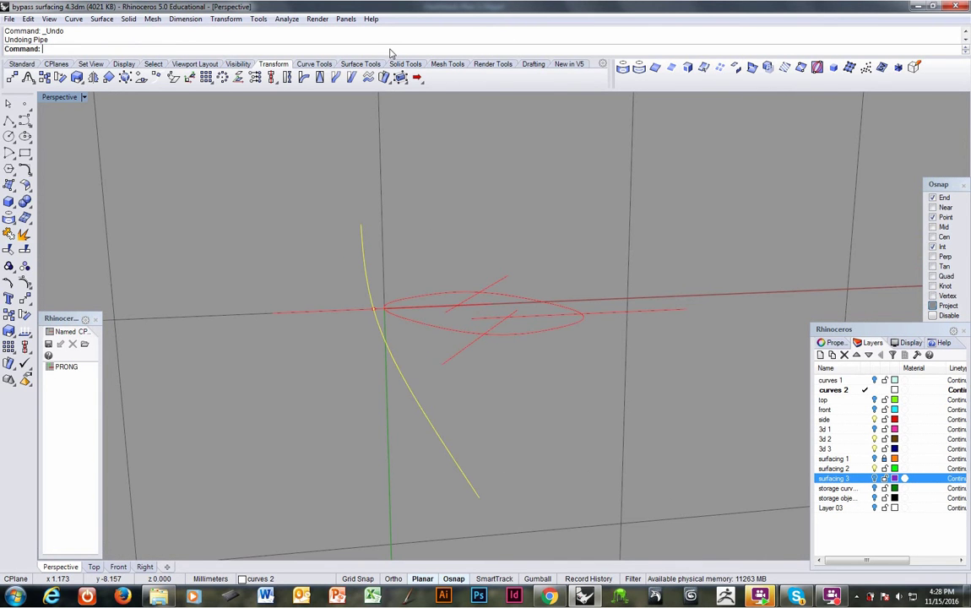
right_click(390, 53)
left_click(418, 155)
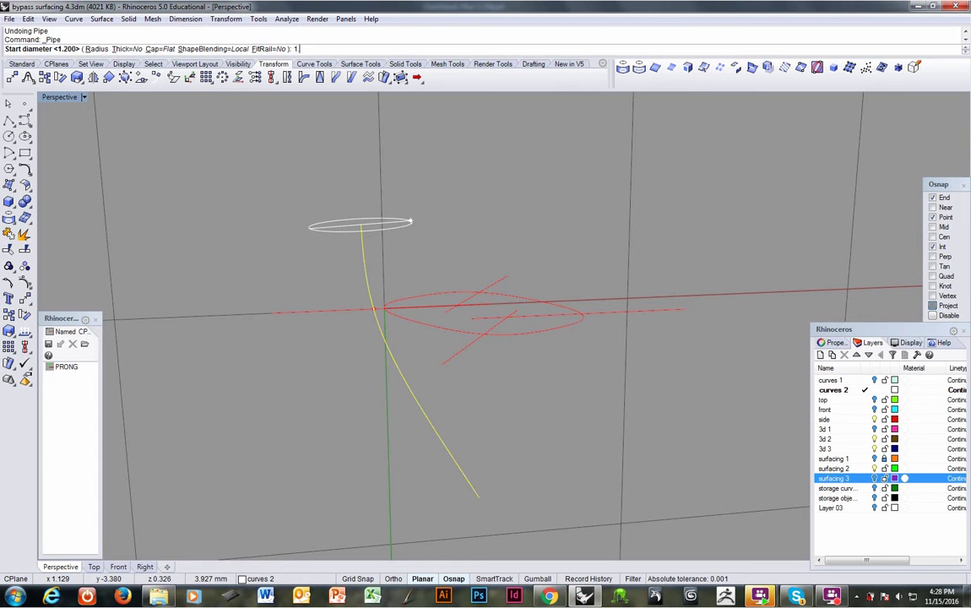
left_click(411, 222)
left_click(412, 217)
key("Return")
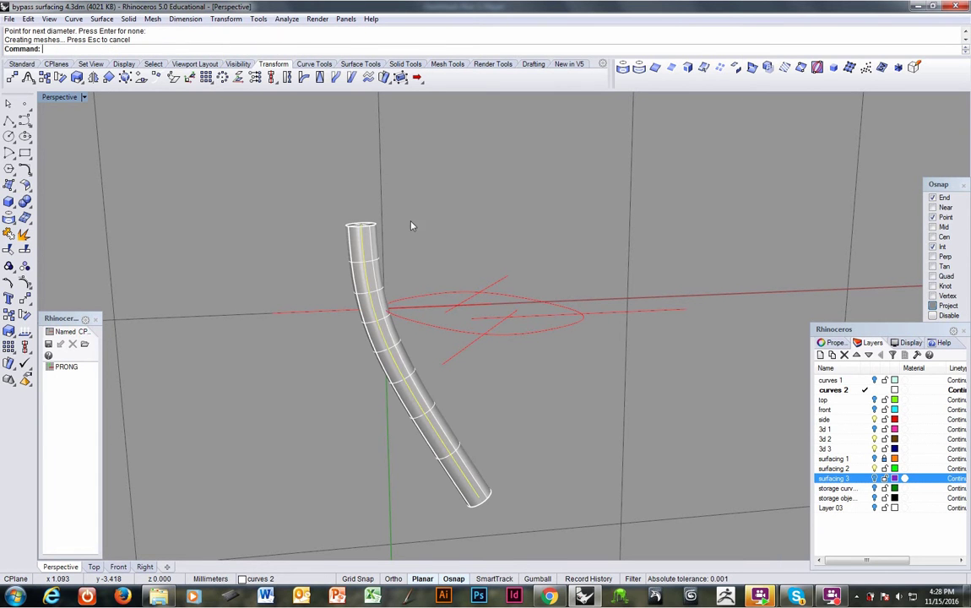
Step: Inspect the slimmer pipe against the stone and rails with surfacing 3 and Layer 03 shown, and hide both layers again
left_click(875, 478)
right_click_drag(442, 342, 448, 303)
left_click(874, 507)
right_click_drag(420, 336, 451, 406)
right_click_drag(716, 453, 752, 443)
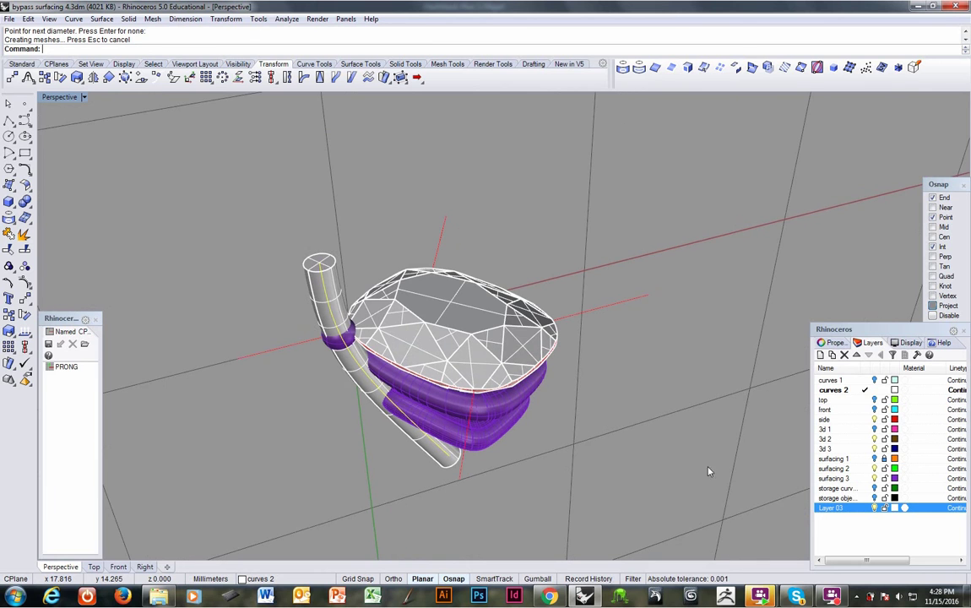
right_click_drag(607, 460, 603, 427)
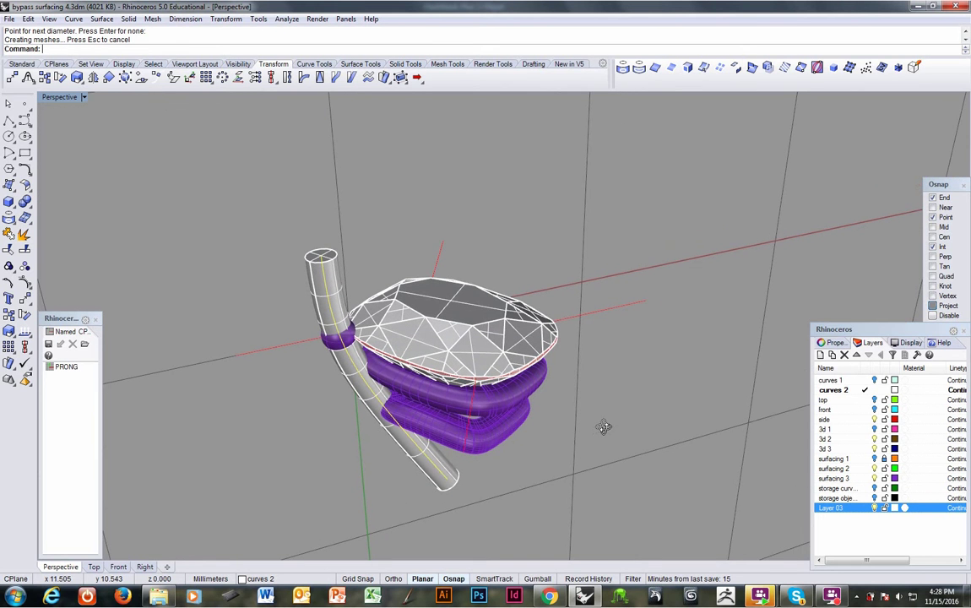
left_click(877, 509)
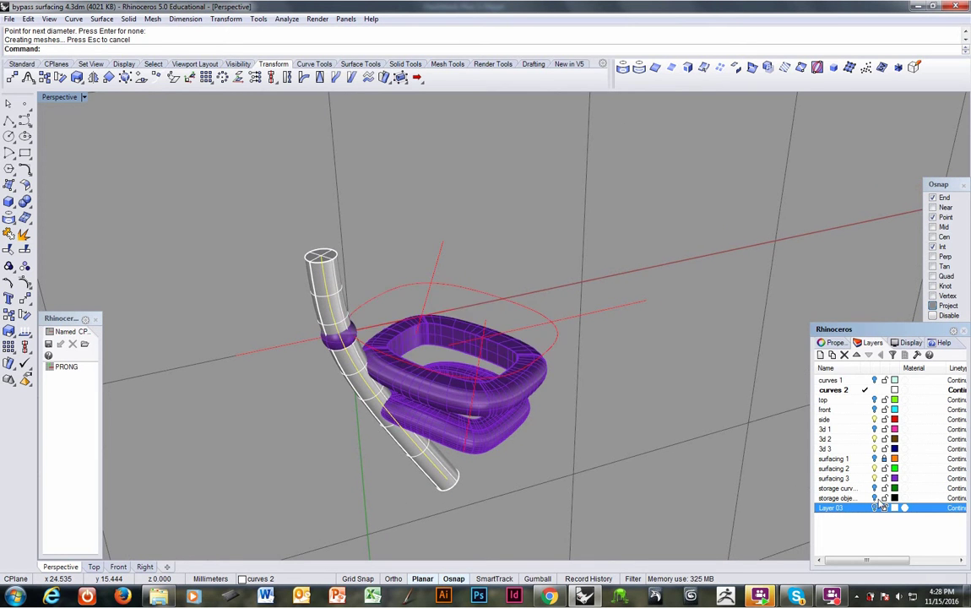
left_click(874, 478)
right_click_drag(427, 362, 403, 358)
scroll(434, 331, "up", 4)
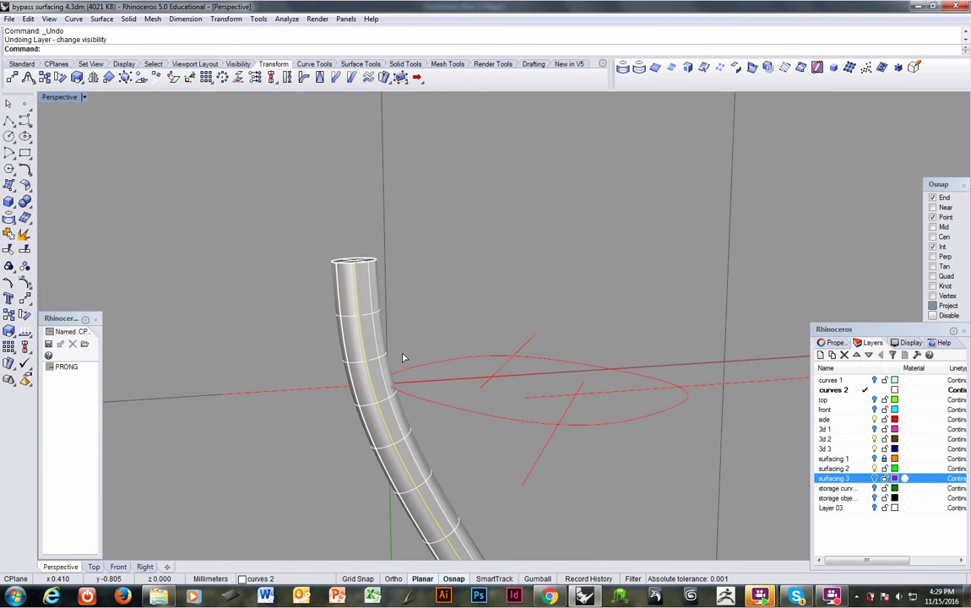
Step: Undo the recent layer visibility changes and the slimmer pipe, back to the bare prong curve
key("ctrl+z")
key("ctrl+z")
key("ctrl+z")
key("ctrl+z")
key("ctrl+z")
right_click_drag(466, 369, 467, 386)
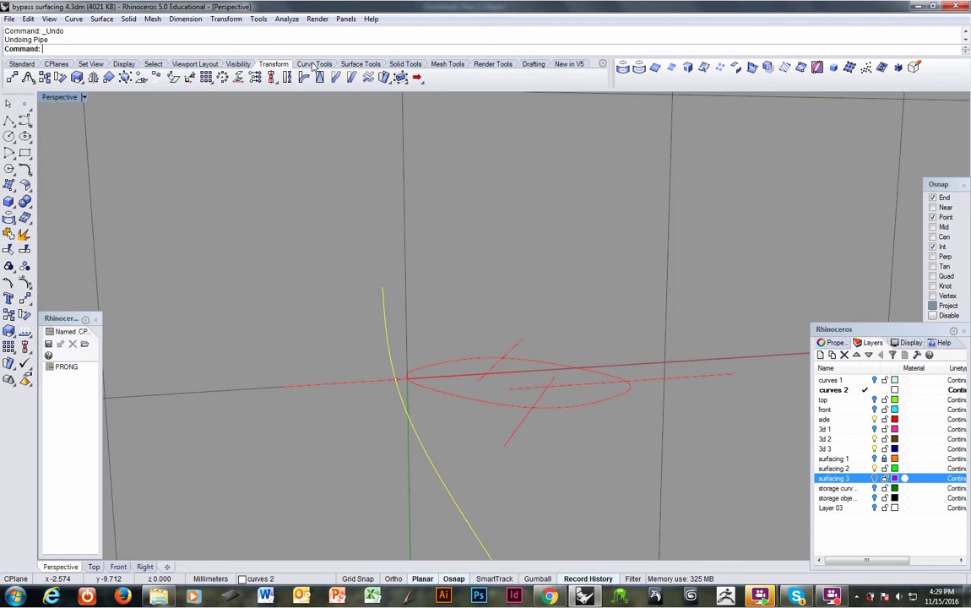
Step: Pipe the selected prong curve again, accepting the last-used diameter and adding no further diameters along it
left_click(406, 65)
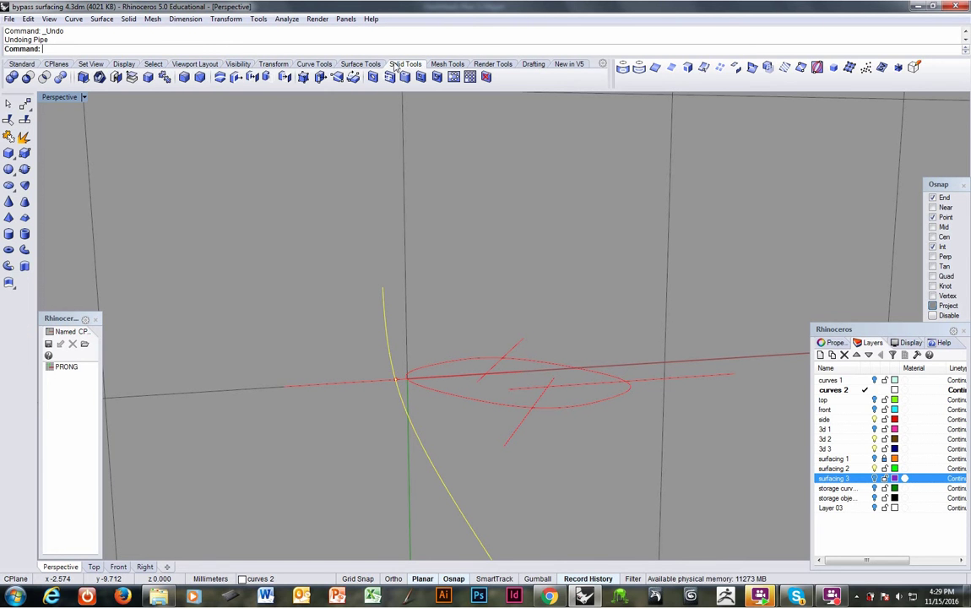
left_click(128, 19)
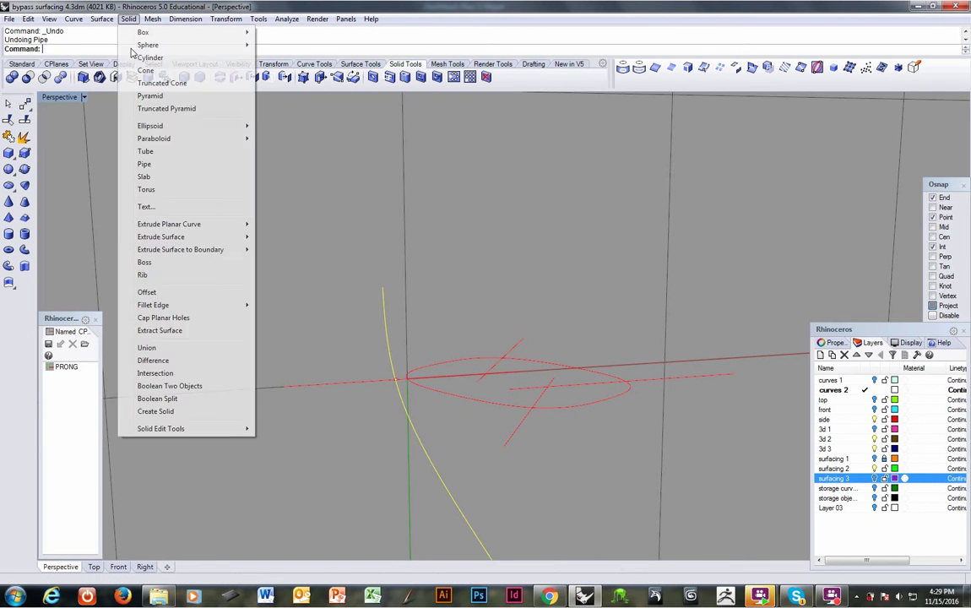
left_click(150, 167)
key("Return")
key("Return")
key("Return")
Step: Show Layer 03 to compare the rebuilt prong pipe with the stone
right_click_drag(448, 279, 453, 312)
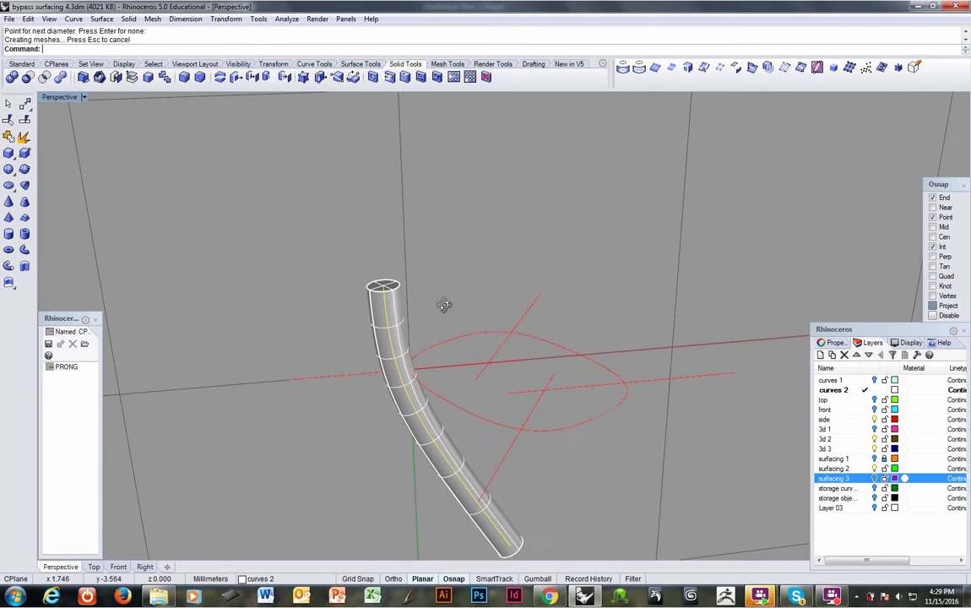
left_click(874, 508)
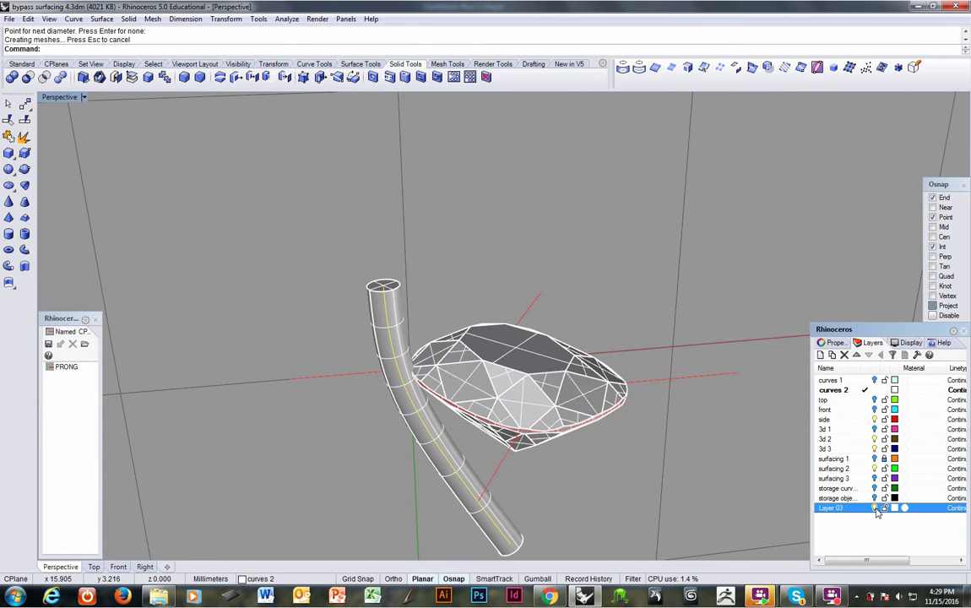
Step: Make side the current layer and hide the curves 2 layer, leaving Layer 03 shown
left_click(874, 508)
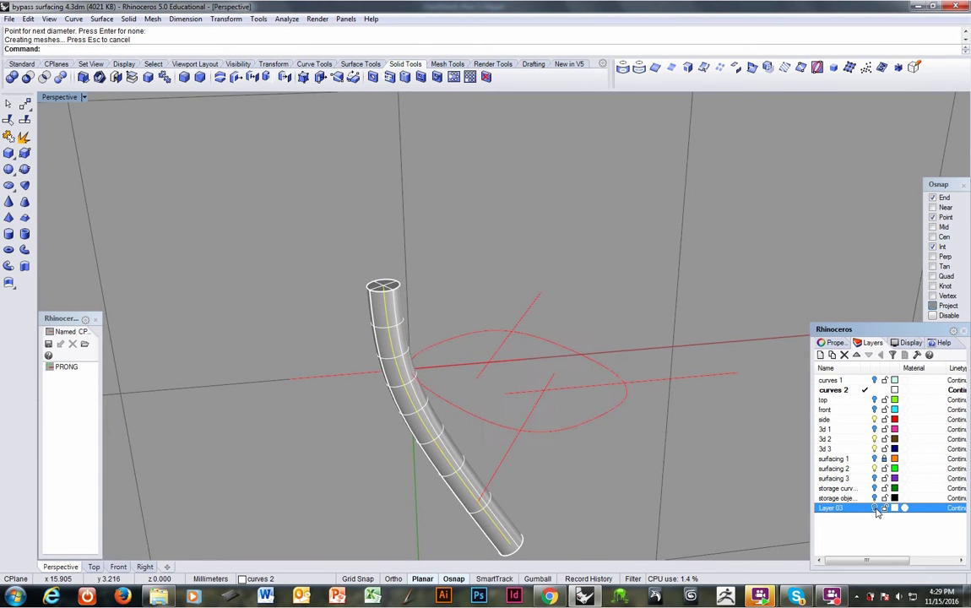
left_click(866, 420)
left_click(875, 391)
right_click_drag(575, 429, 553, 384)
left_click(874, 509)
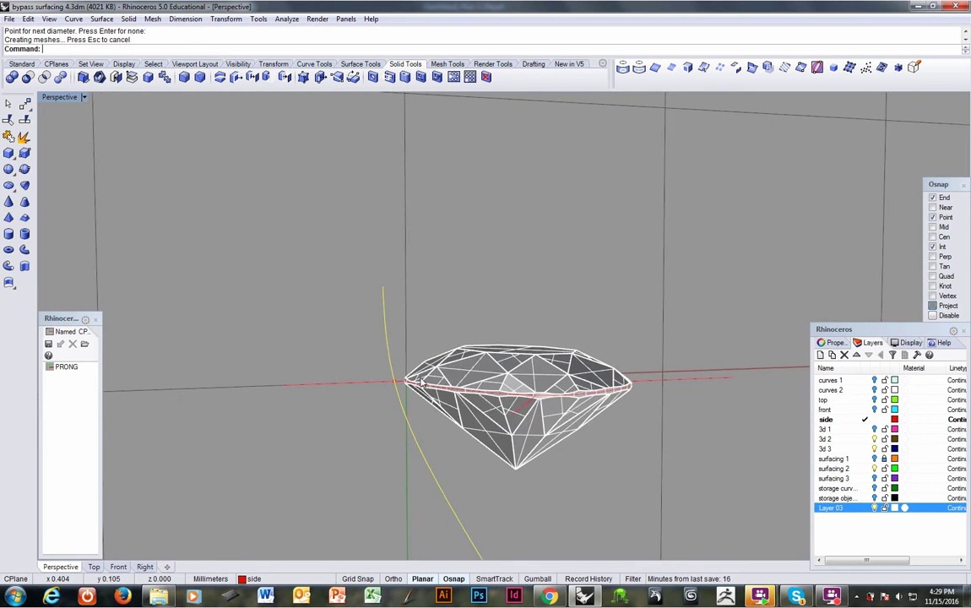
Step: Create a cut plane through the selected stone, level with the flat table on its top
left_click(418, 363)
scroll(433, 341, "up", 2)
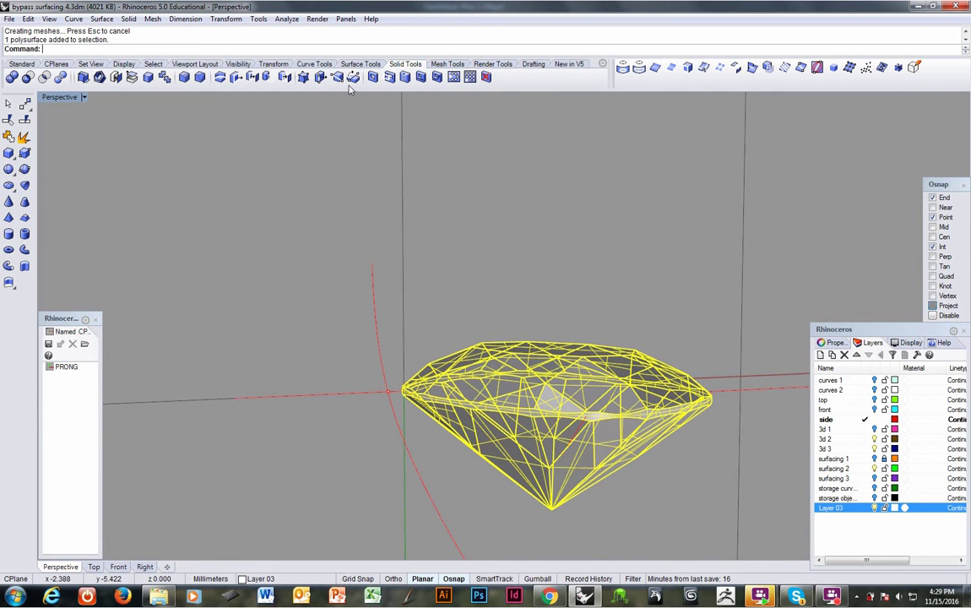
left_click(374, 65)
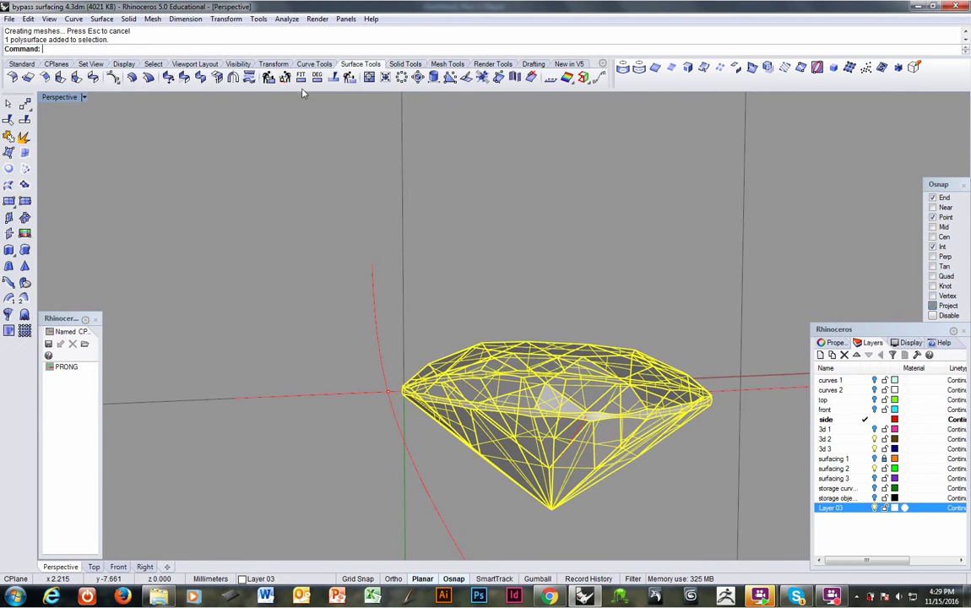
left_click(25, 233)
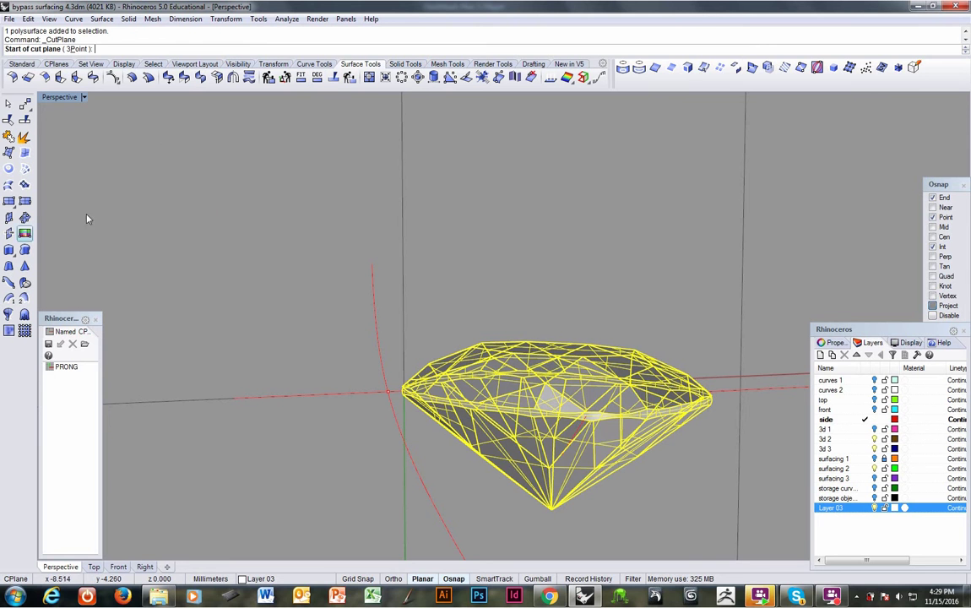
left_click(479, 338)
left_click(295, 373)
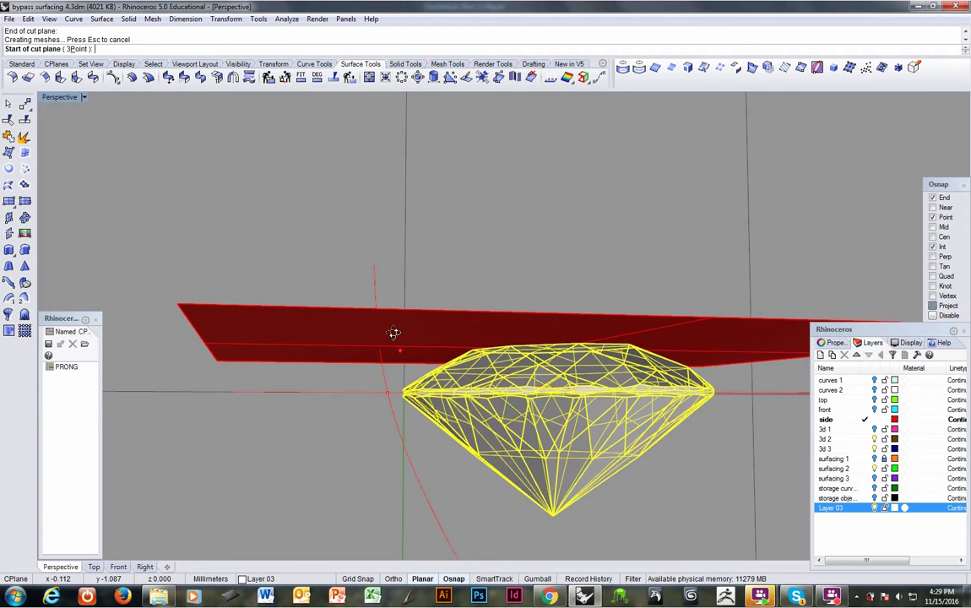
left_click(391, 338)
left_click(340, 353)
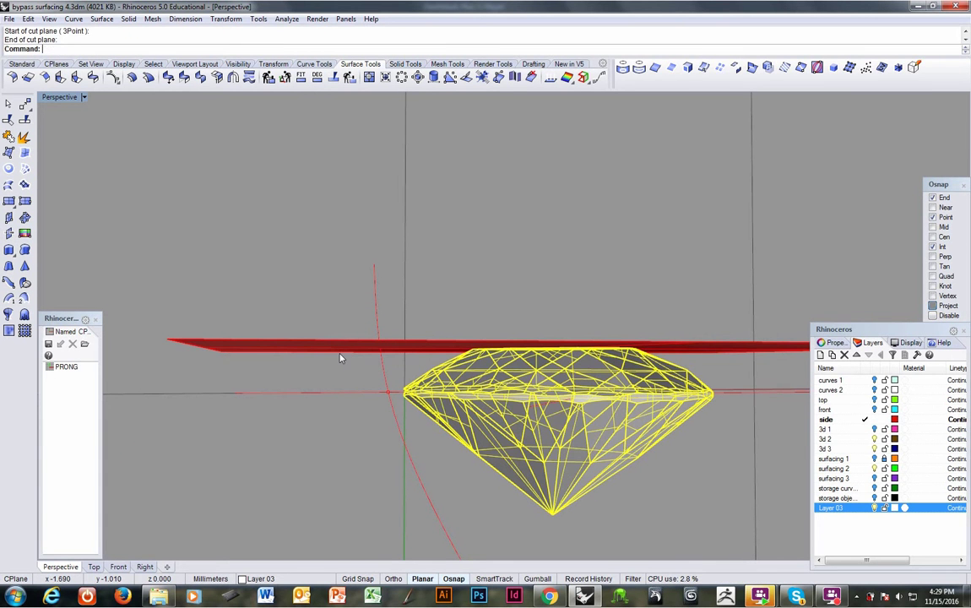
Step: Move the cut plane 0.25 mm straight up from the stone's table
left_click(345, 347)
type("m")
key("Return")
left_click(305, 311)
type(".25")
key("Return")
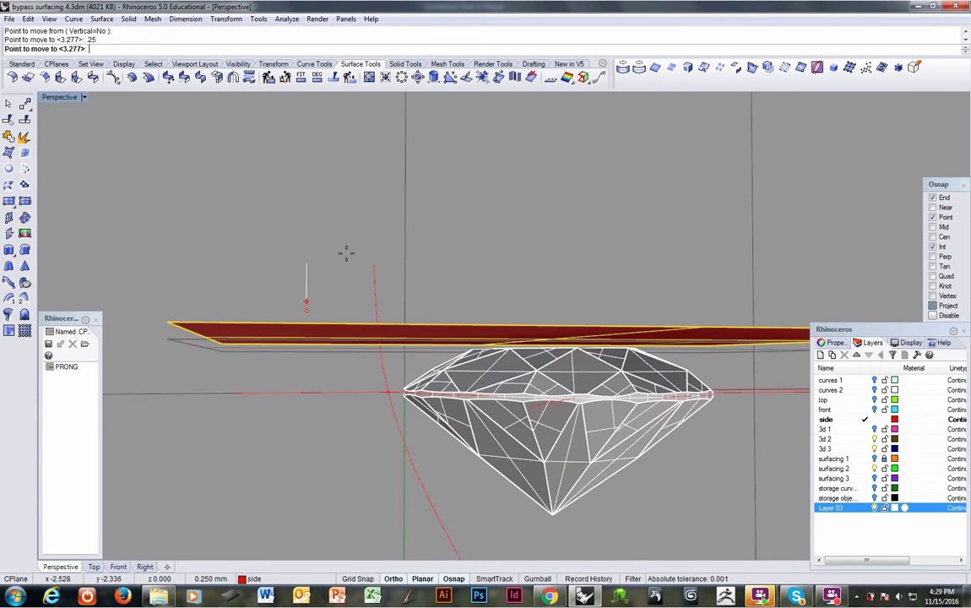
left_click(343, 238, "shift")
Step: Trim off the part of the prong curve above the raised plane and delete the plane
right_click_drag(345, 237, 226, 281)
left_click(9, 120)
left_click(373, 316)
key("Delete")
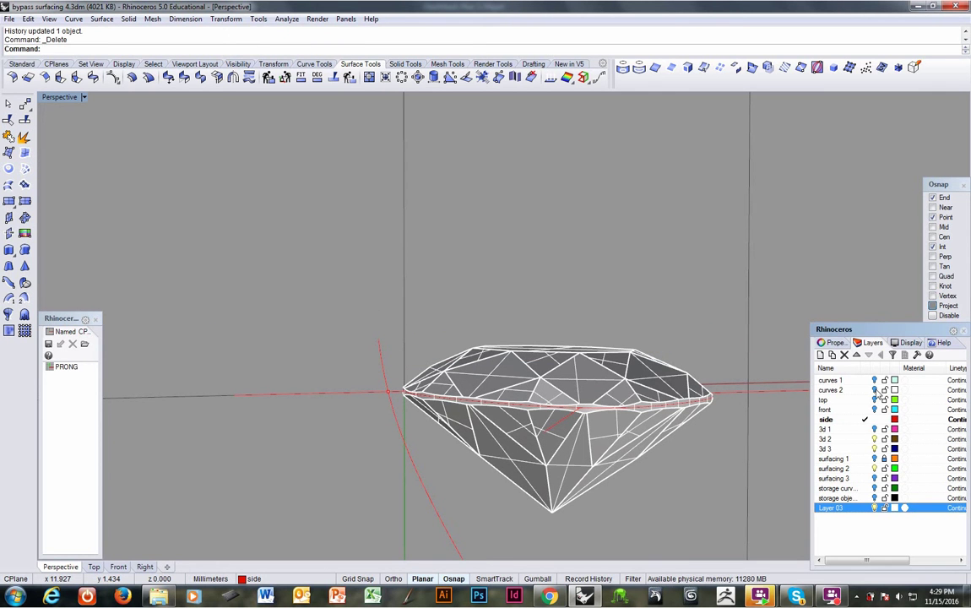
Step: Show curves 2 to check the shortened pipe, and undo back to the untrimmed prong curve with its cut plane
left_click(874, 390)
right_click_drag(523, 363, 426, 368)
key("ctrl+z")
key("ctrl+z")
key("ctrl+z")
Step: Raise the cut plane a further 0.05 mm above the stone
left_click(362, 358)
type("m")
key("Return")
left_click(295, 411)
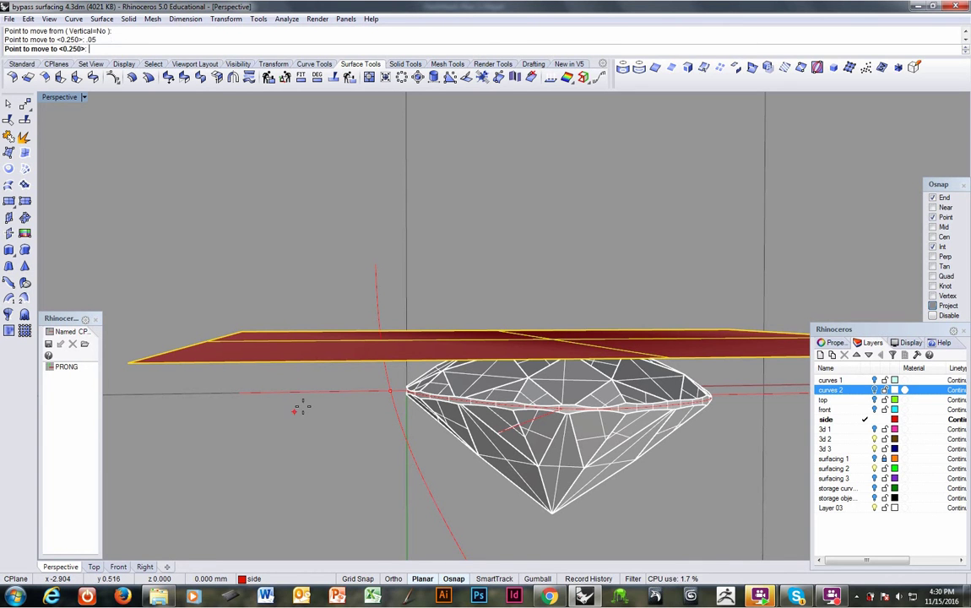
left_click(305, 209, "shift")
Step: Trim the prong curve's upper end at the plane's new height and remove the plane
left_click(8, 135)
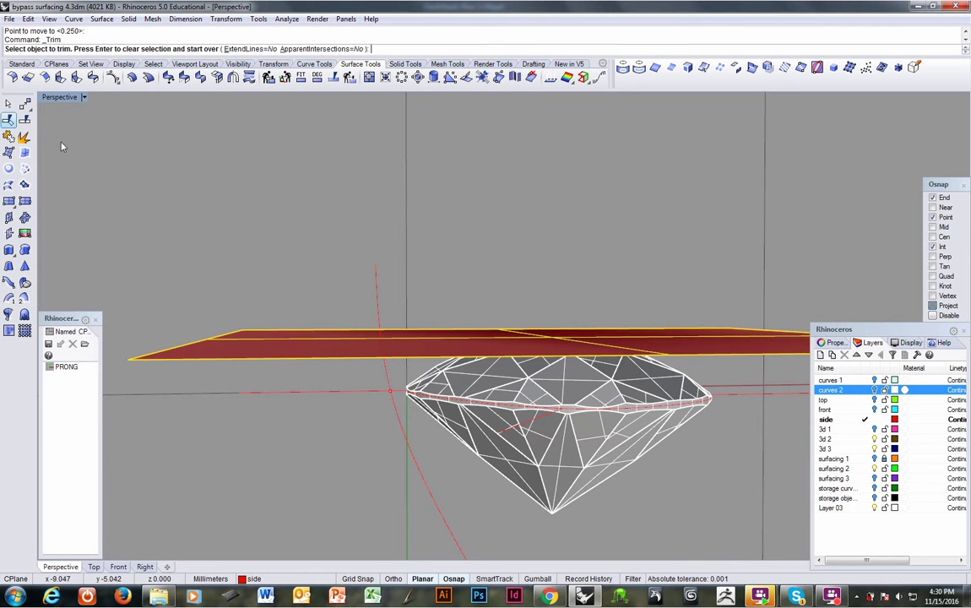
key("Escape")
key("Delete")
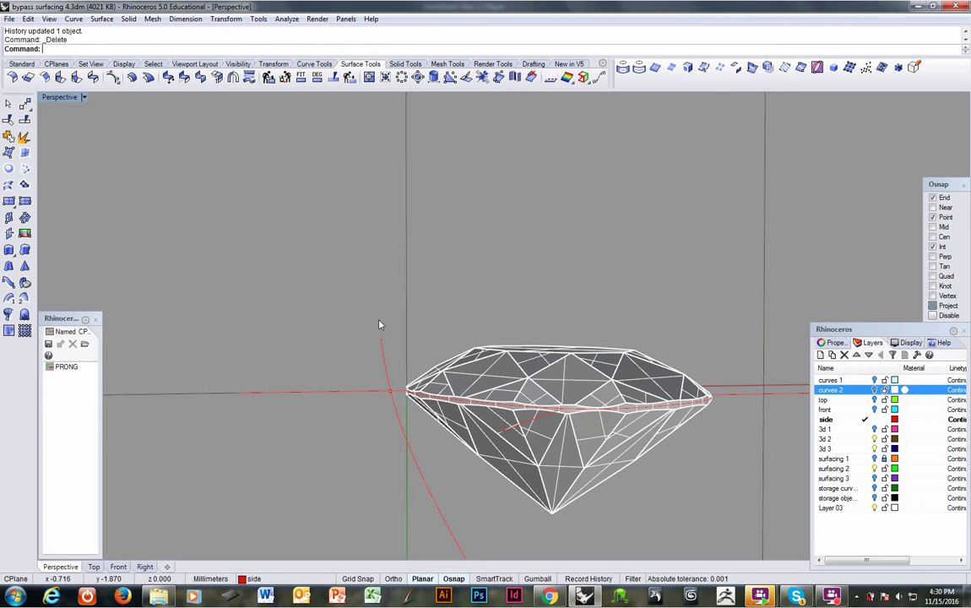
Step: Show the curves 2 and surfacing 3 layers to examine the shortened prong pipe's height against the stone and rails
left_click(874, 509)
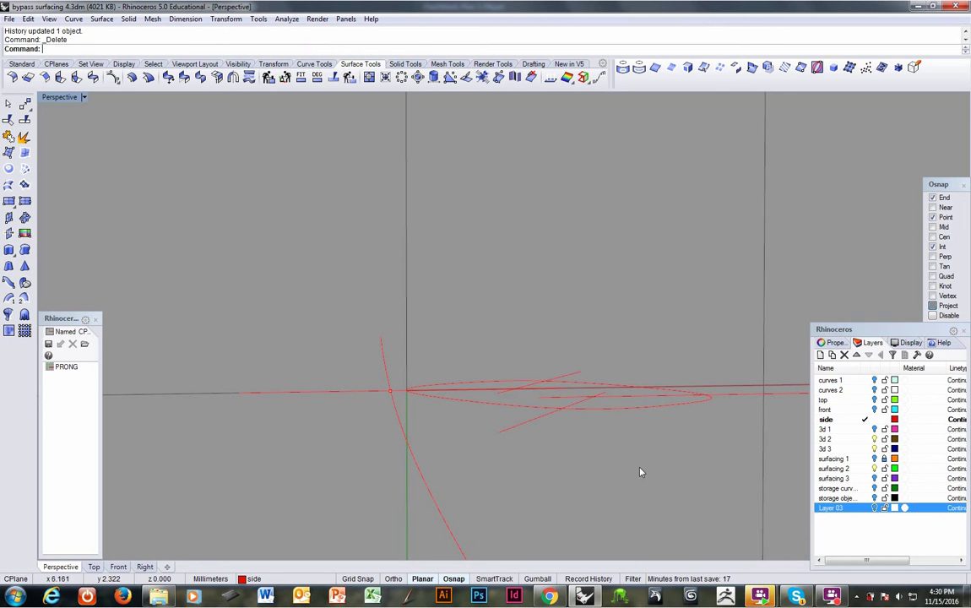
left_click(875, 508)
left_click(875, 390)
right_click_drag(564, 405, 617, 435)
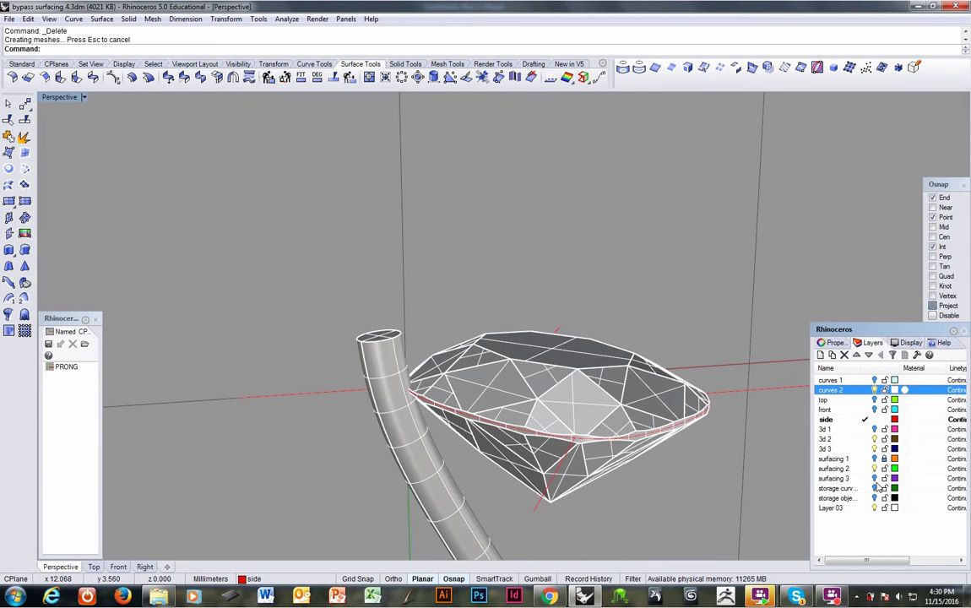
left_click(875, 478)
right_click_drag(553, 396, 561, 416)
Step: Undo the layer visibility changes and the latest trim, back to the full prong curve with its cut plane
key("ctrl+z")
key("ctrl+z")
key("ctrl+z")
key("ctrl+z")
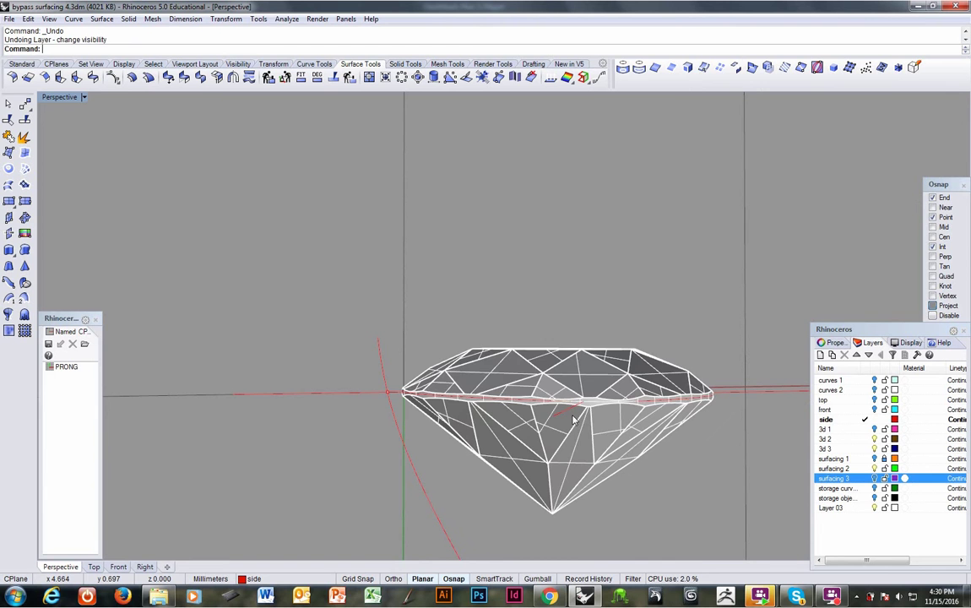
right_click_drag(465, 333, 467, 339)
key("ctrl+z")
Step: Move the restored cut plane up by 0.15 mm
left_click(457, 342)
key("Return")
left_click(441, 301)
type(".15")
key("Return")
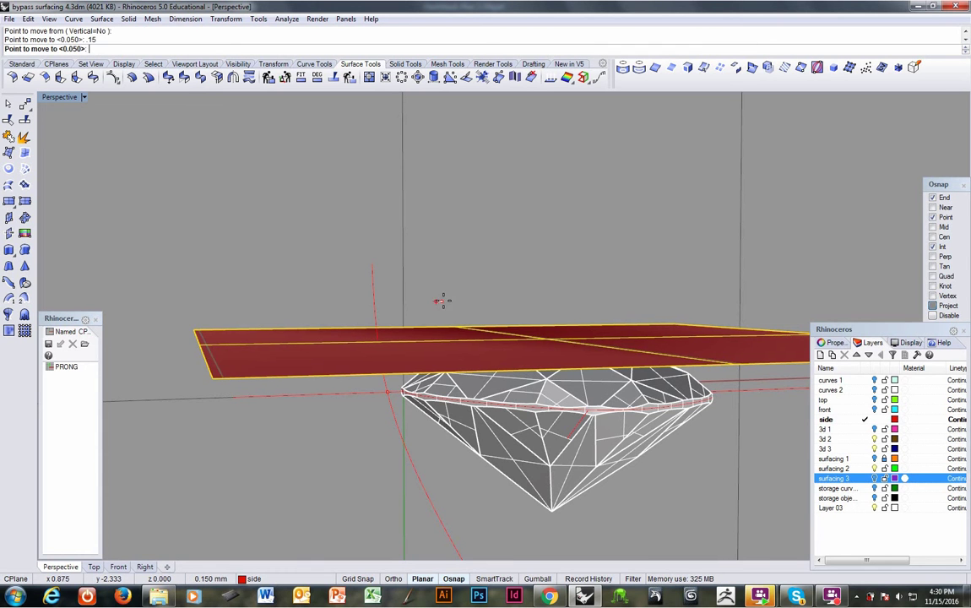
left_click(433, 264)
Step: Trim away the prong curve above the cut plane at this height and delete the plane
right_click_drag(433, 264, 414, 266)
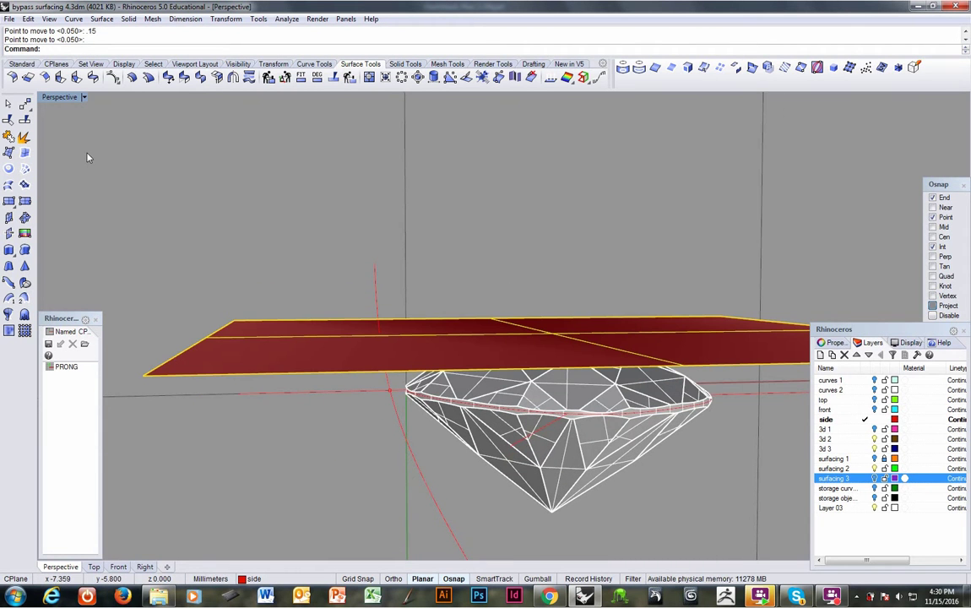
left_click(9, 120)
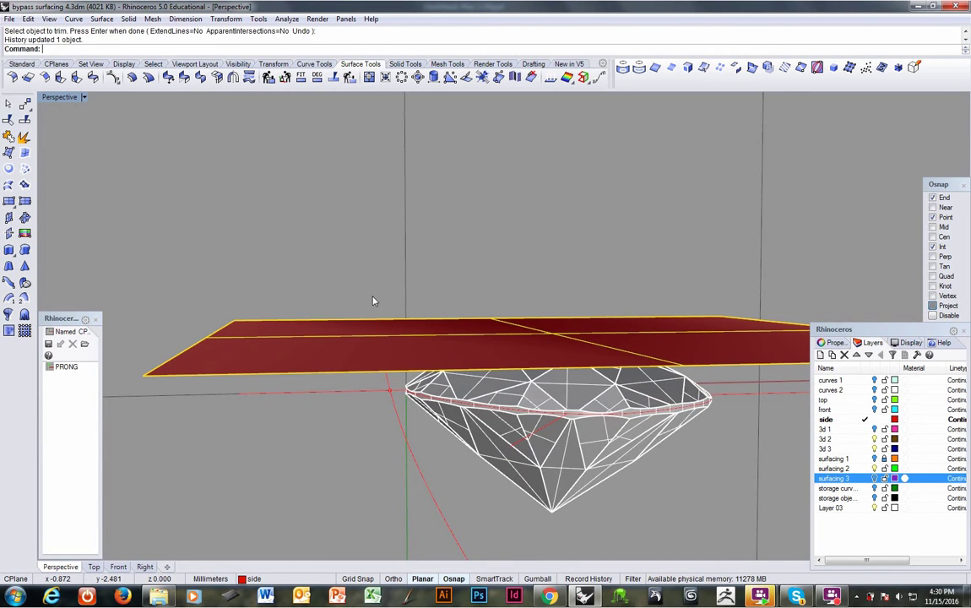
key("Delete")
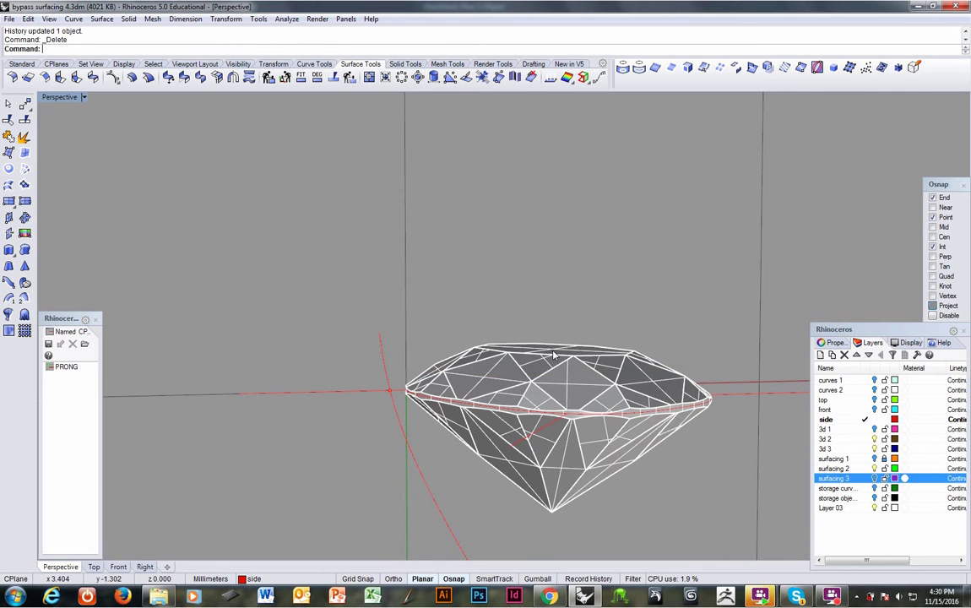
Step: Show the curves 2 layer and examine the shortened prong pipe against the stone from the side and above
left_click(875, 508)
left_click(877, 508)
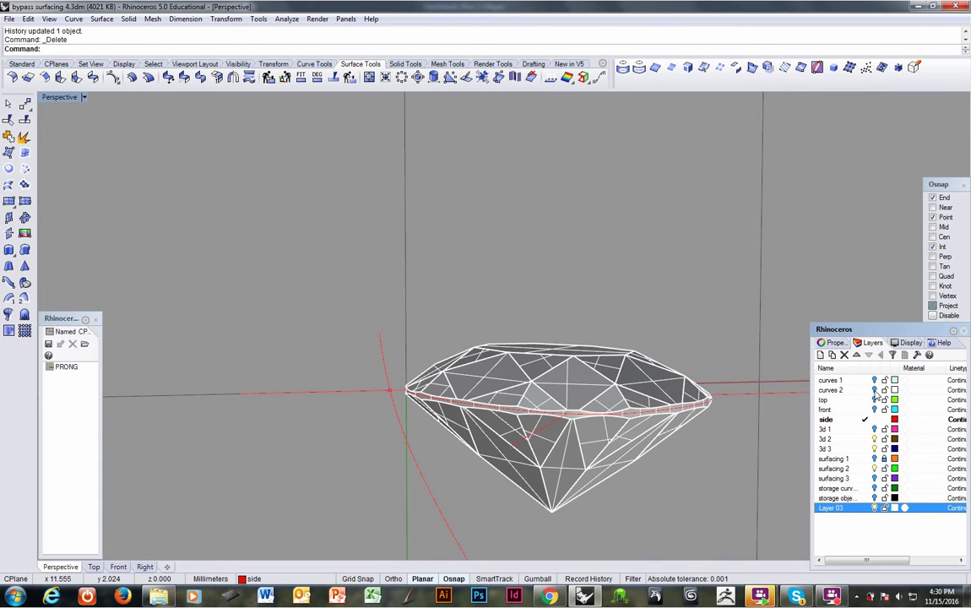
left_click(874, 390)
right_click_drag(564, 412, 605, 432)
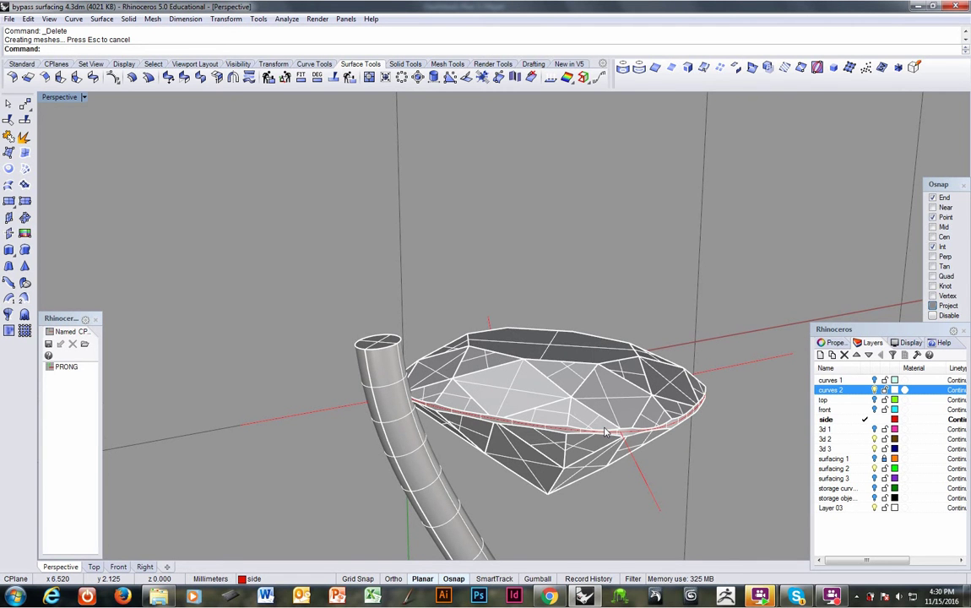
right_click_drag(432, 311, 358, 408)
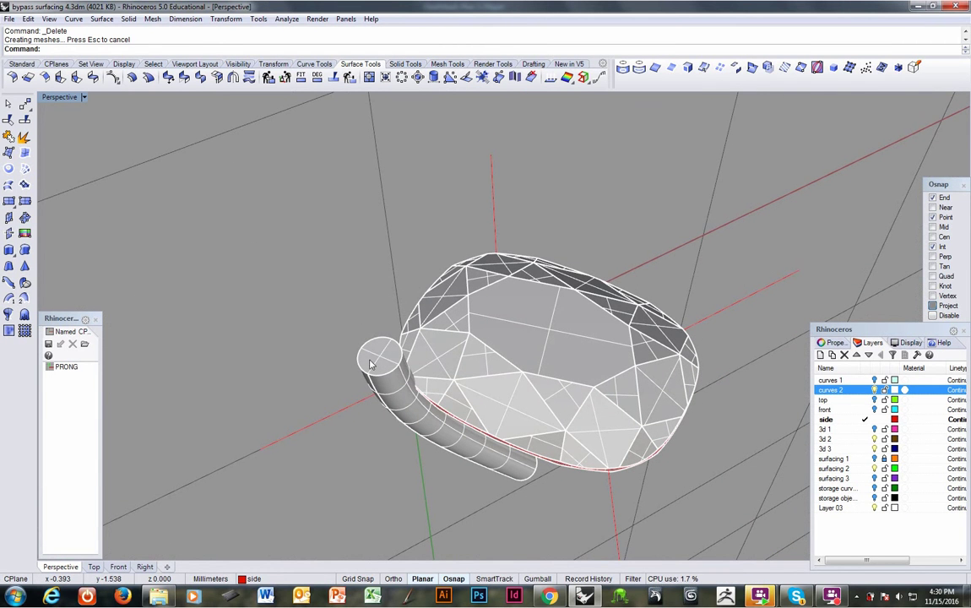
right_click_drag(400, 358, 362, 407)
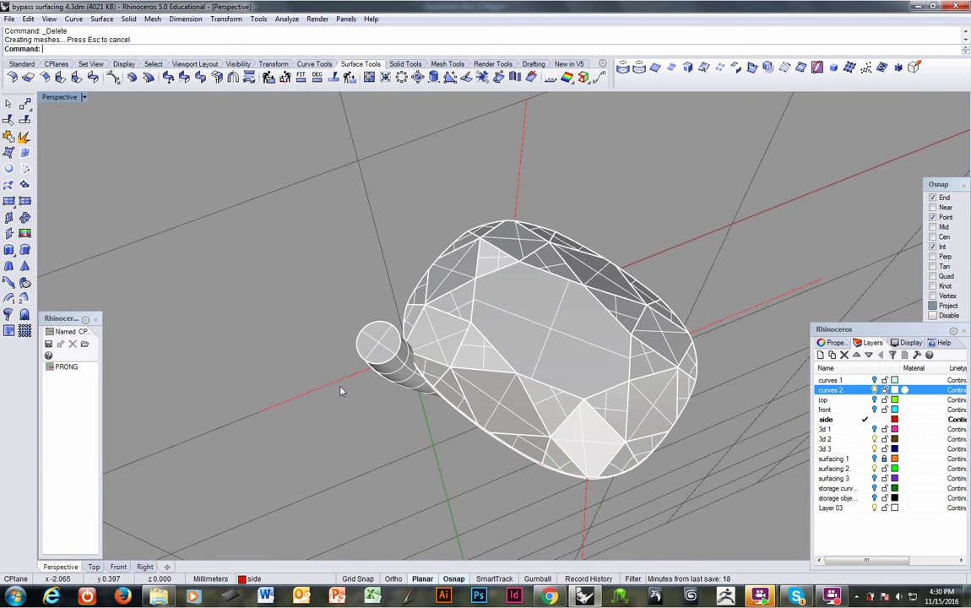
Step: Set the construction plane to world Top and project the line running across the prong onto the prong pipe, keeping the original line
left_click(338, 384)
type("t")
key("Return")
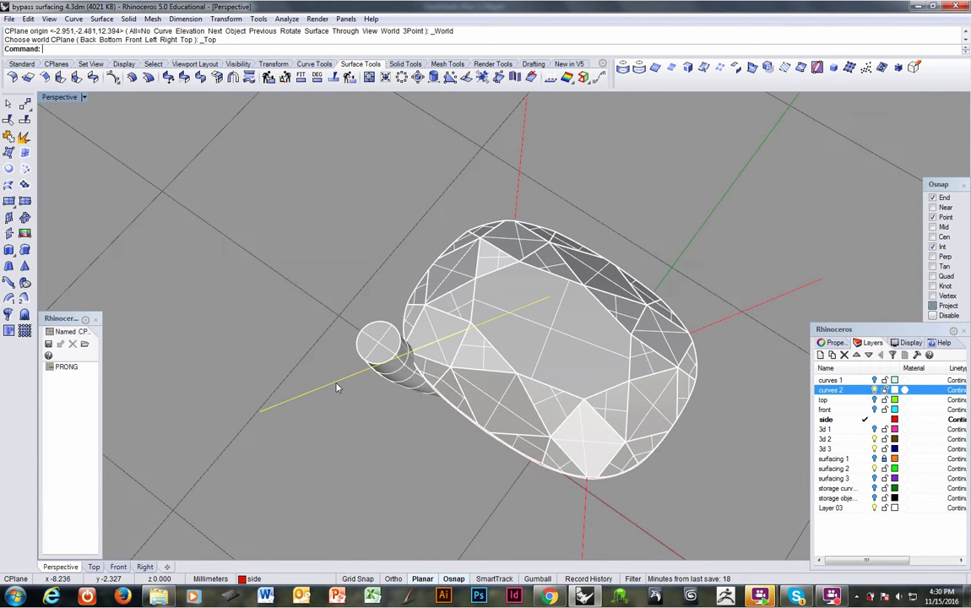
left_click(622, 68)
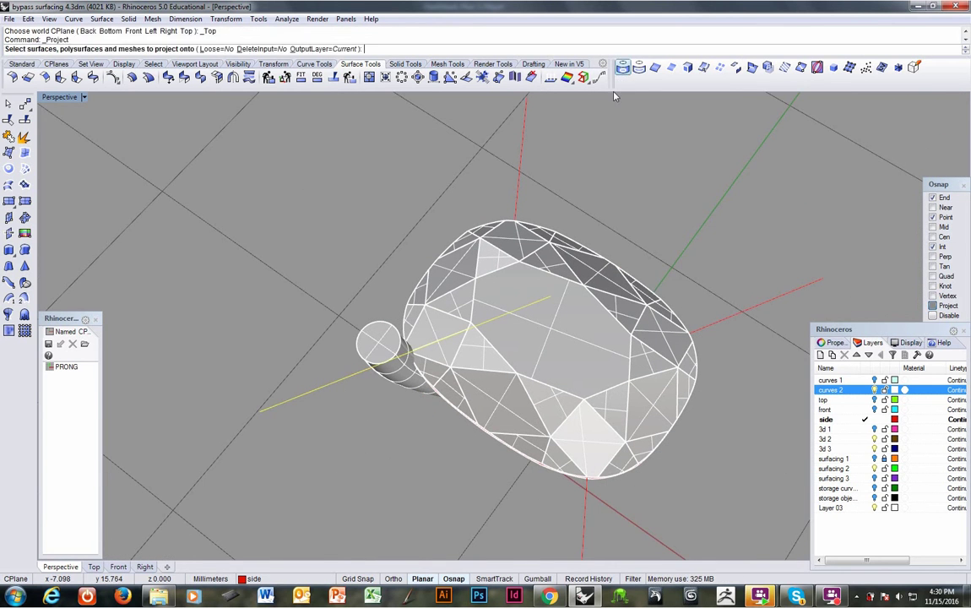
left_click(375, 353)
right_click_drag(375, 353, 369, 332)
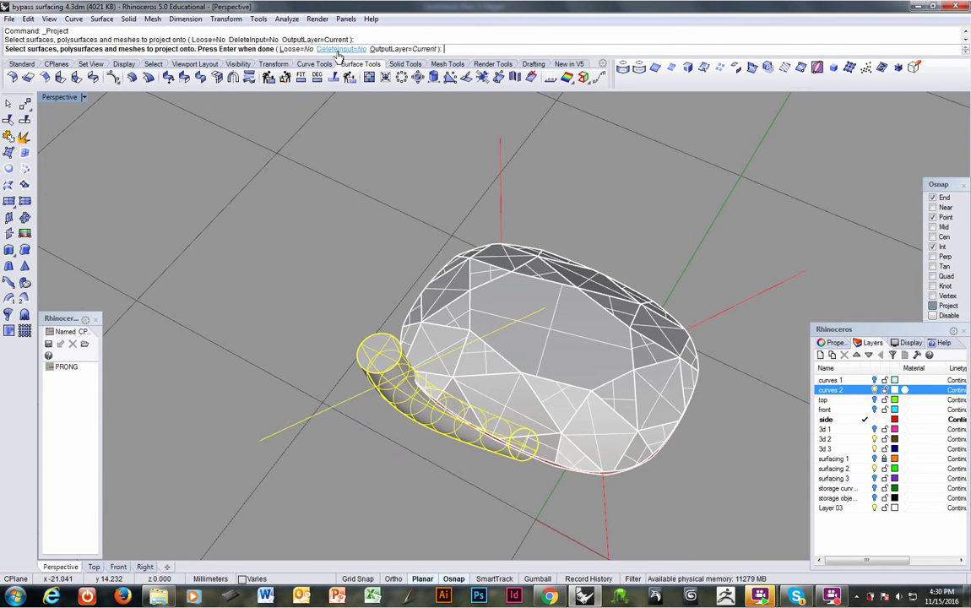
key("Return")
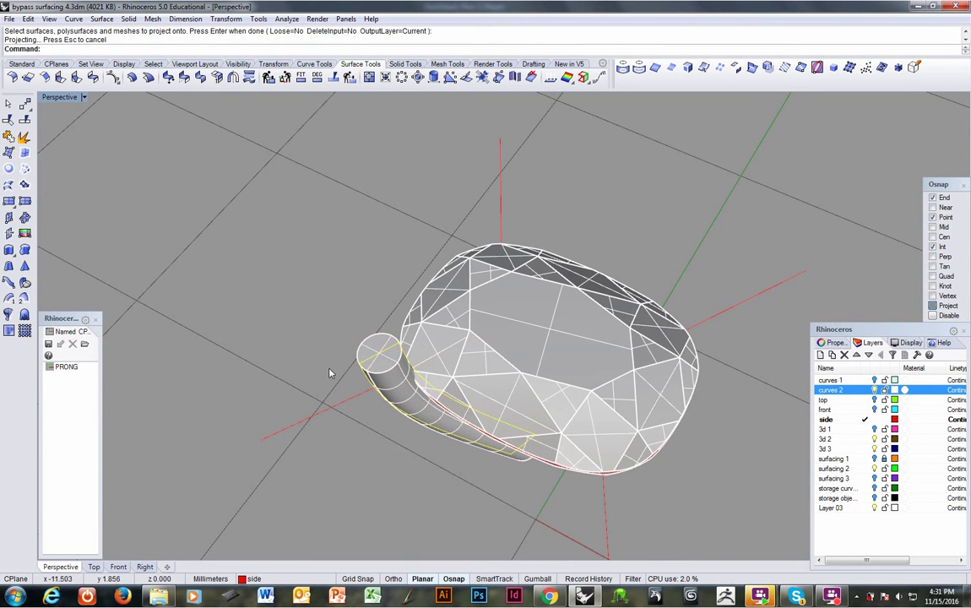
right_click_drag(353, 399, 359, 353)
scroll(371, 336, "up", 3)
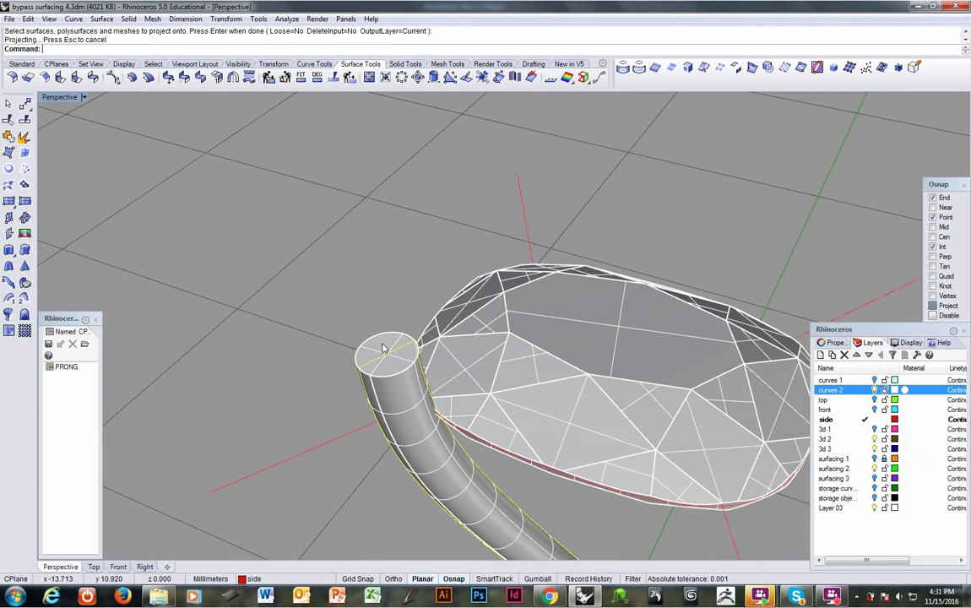
key("Escape")
Step: Orient the construction plane to the object at the prong pipe's upper end
left_click(56, 64)
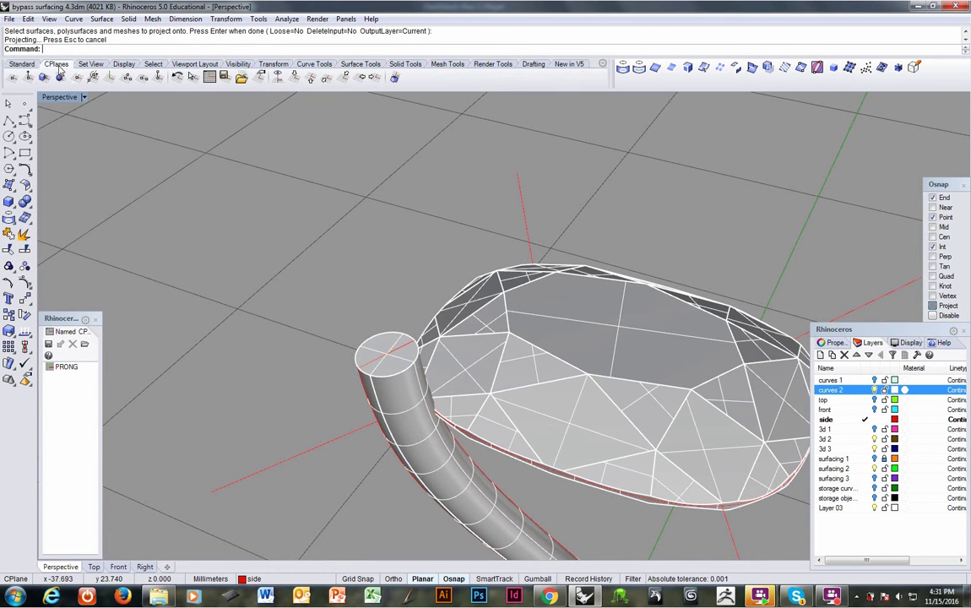
left_click(44, 77)
left_click(400, 369)
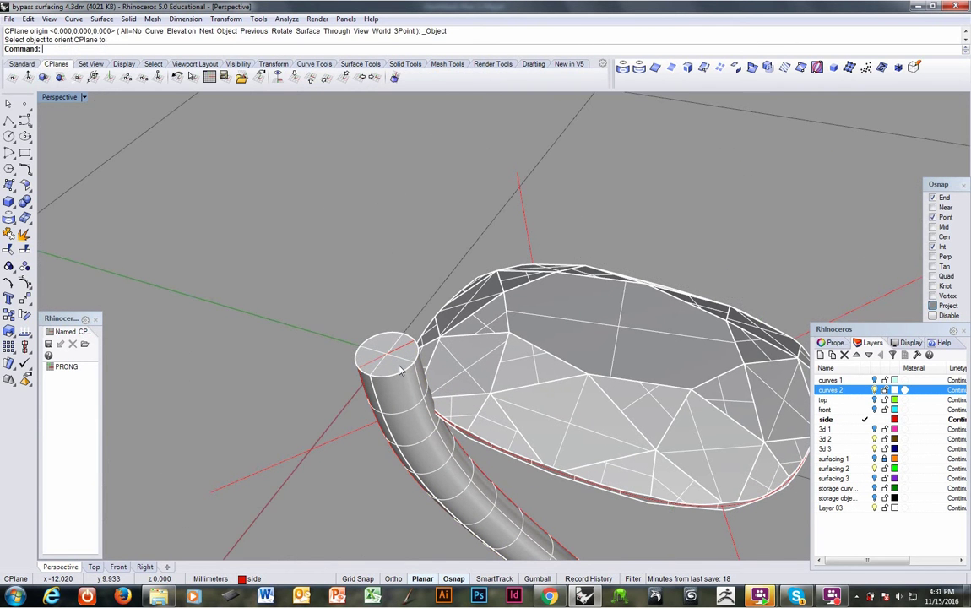
Step: Draw an ellipse by diameter with its first axis spanning the projected line across the pipe's top and a longer second axis
left_click(312, 64)
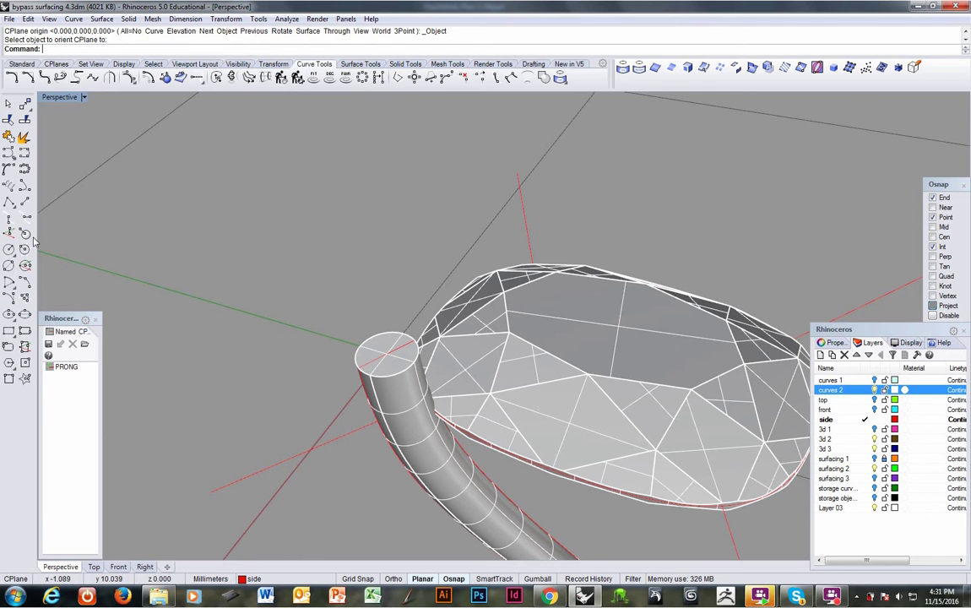
left_click(25, 315)
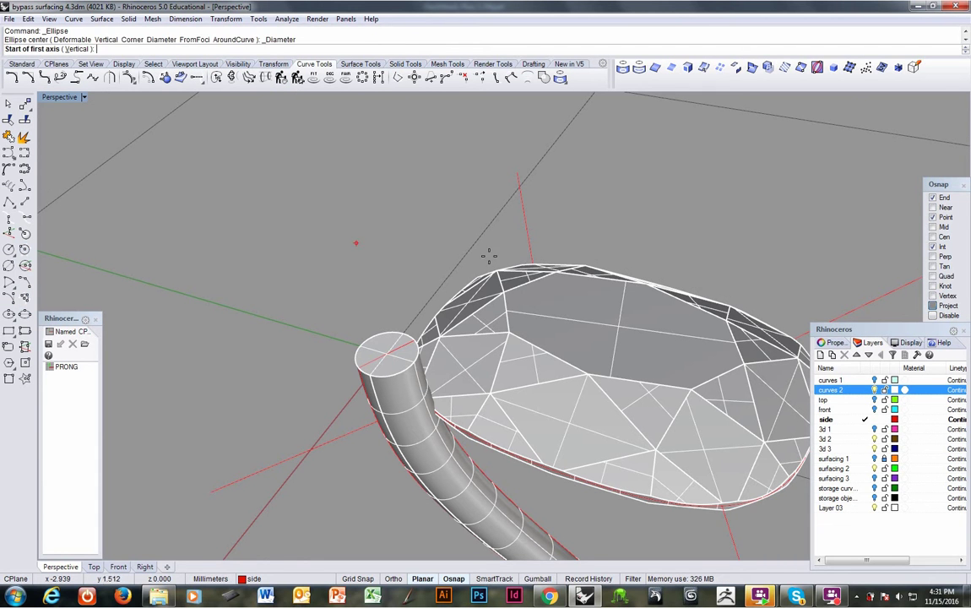
left_click(348, 365)
left_click(387, 346)
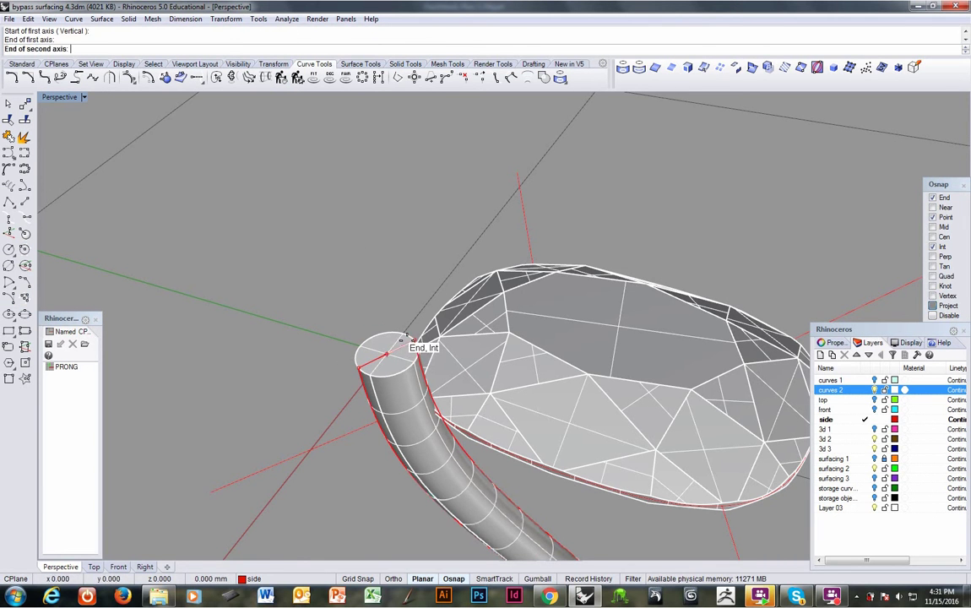
left_click(328, 236)
Step: Orient the construction plane to the new ellipse
left_click(352, 288)
right_click_drag(351, 288, 412, 294)
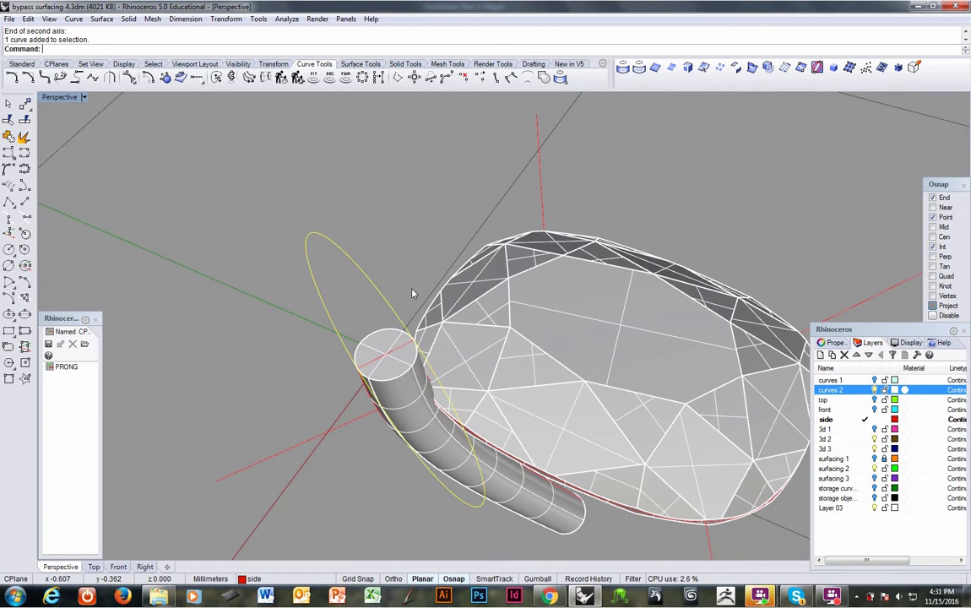
left_click(56, 64)
left_click(45, 78)
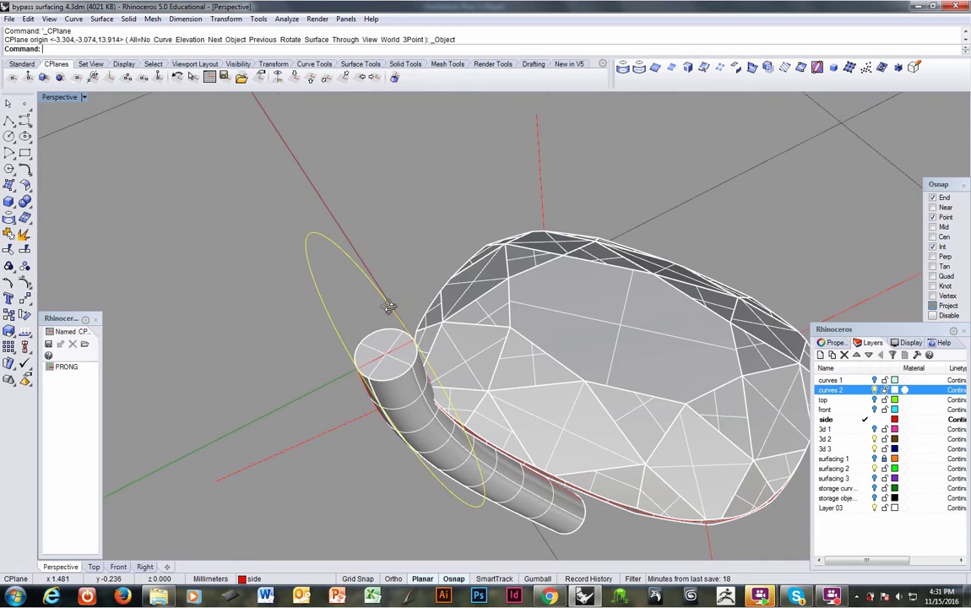
Step: Delete the ellipse across the prong pipe's top, keeping the construction plane oriented to it
key("Delete")
right_click_drag(383, 290, 508, 377)
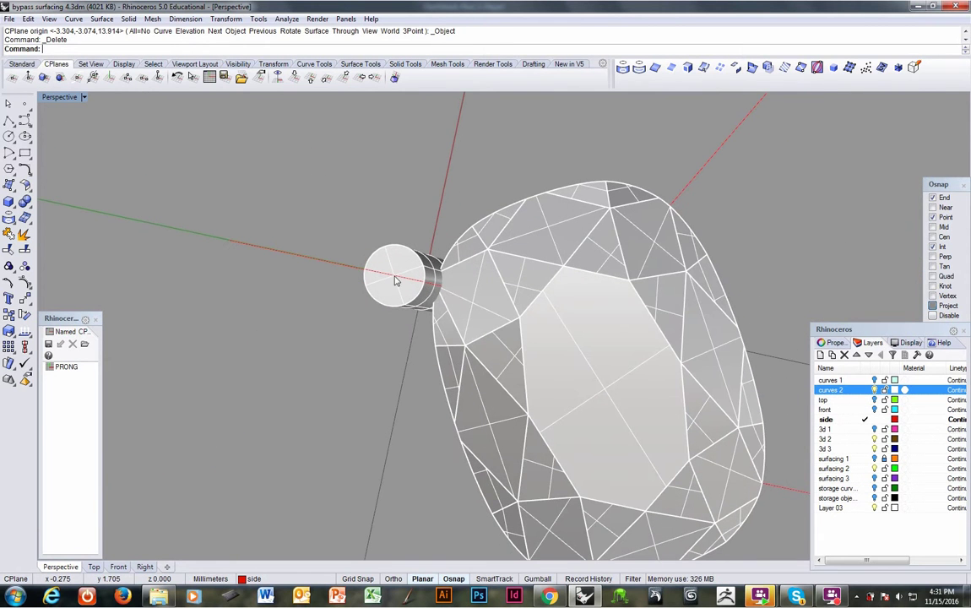
right_click_drag(439, 332, 371, 258)
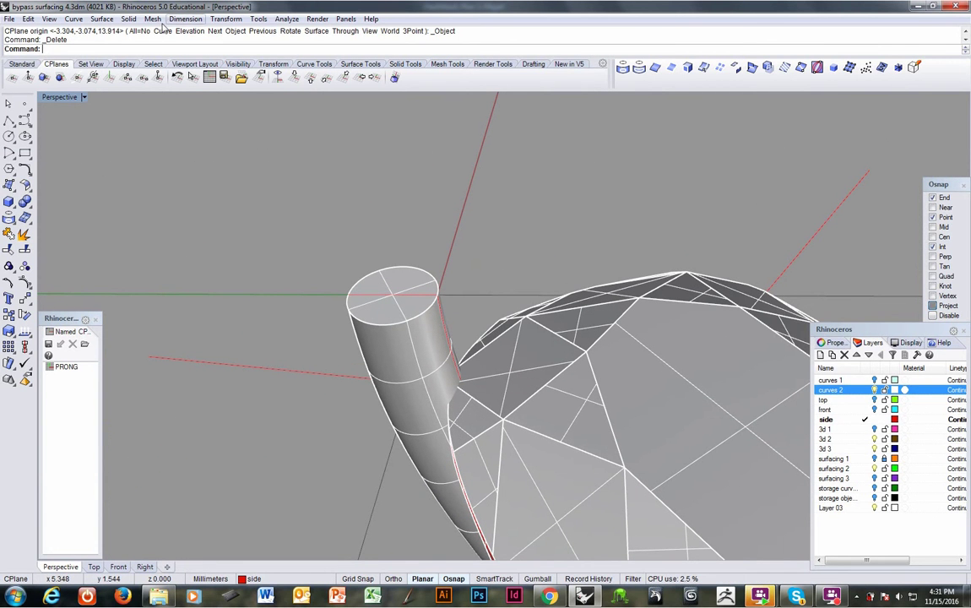
Step: Explode the prong pipe into separate surfaces and delete its long side surface
left_click(405, 346)
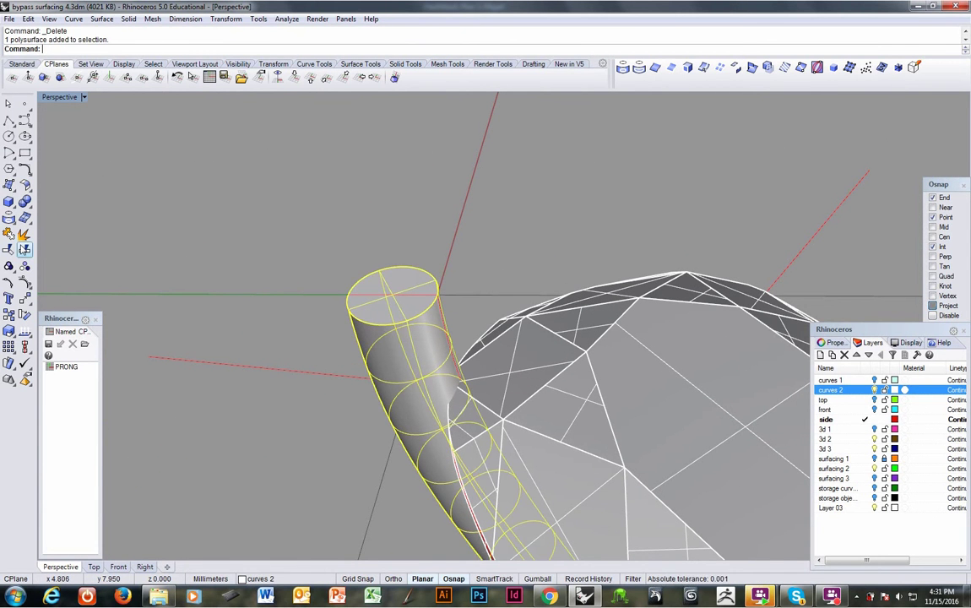
left_click(24, 234)
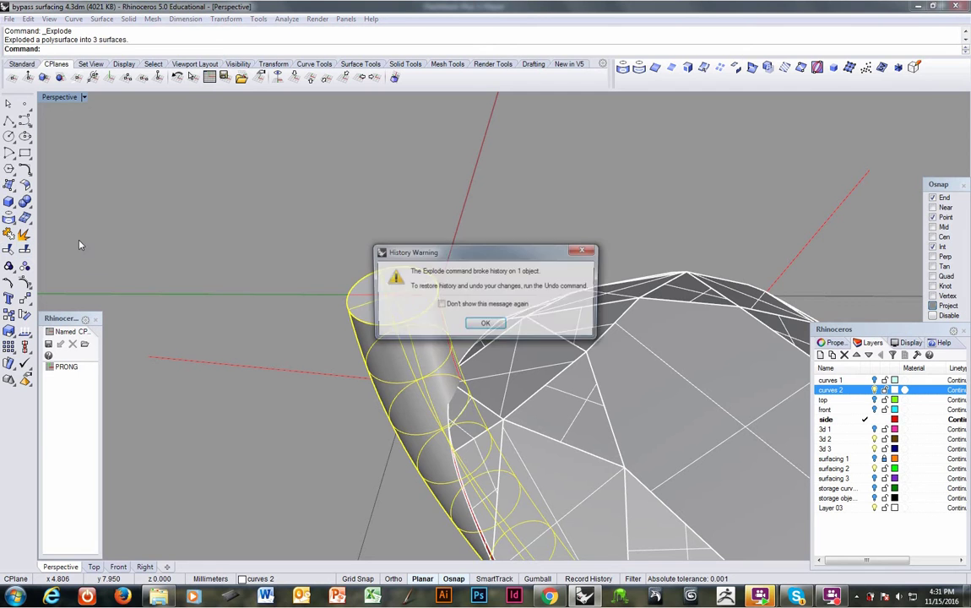
left_click(487, 325)
right_click_drag(487, 325, 397, 336)
left_click(406, 344)
key("Delete")
Step: Duplicate the border of the prong's upper end cap and delete the cap surface
left_click(385, 330)
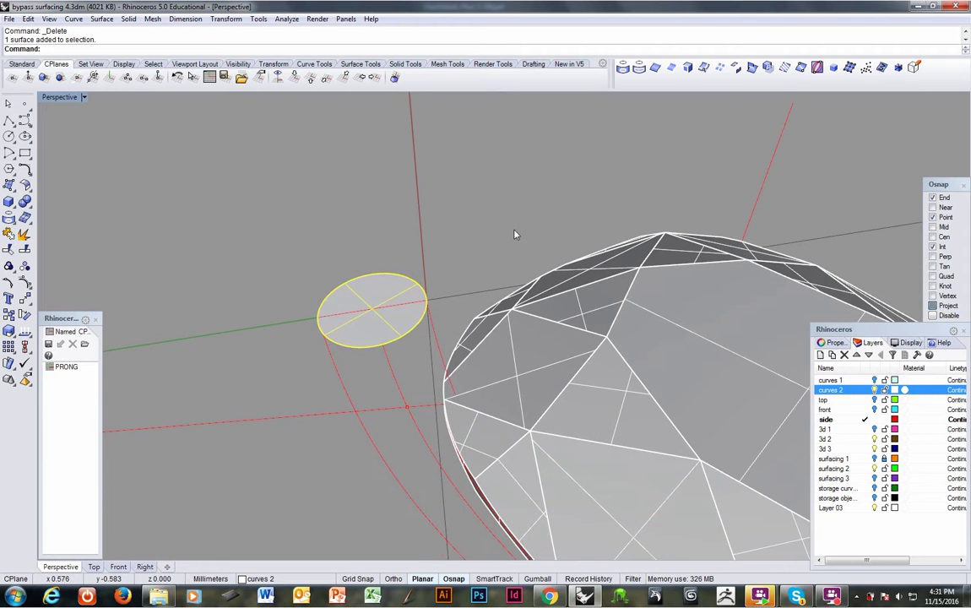
left_click(687, 68)
left_click(376, 333)
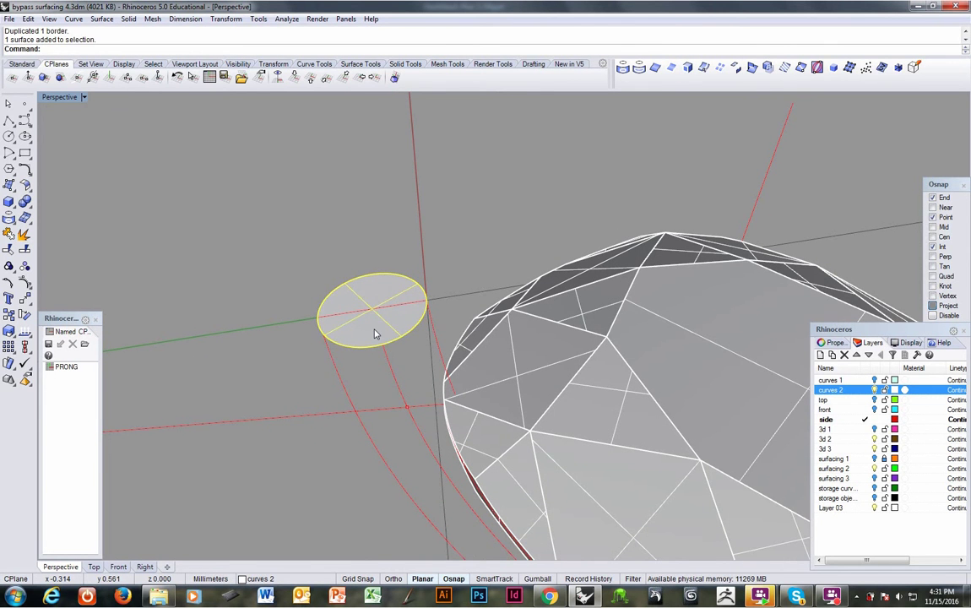
key("Delete")
right_click_drag(376, 334, 245, 301)
Step: With only Quad snap active, draw two parallel lines from opposite quadrants of the upper circle toward the stone
left_click(376, 321)
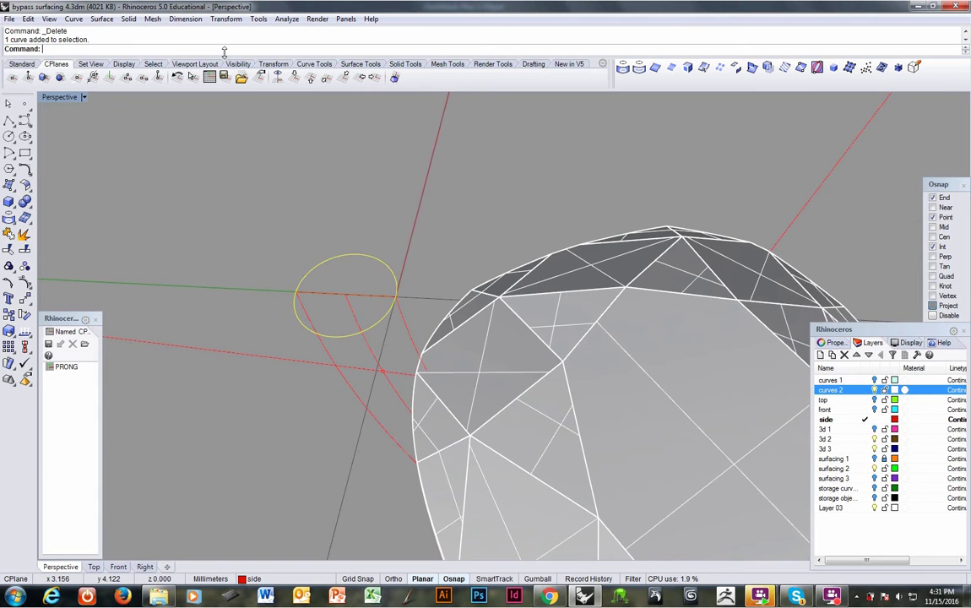
left_click(314, 64)
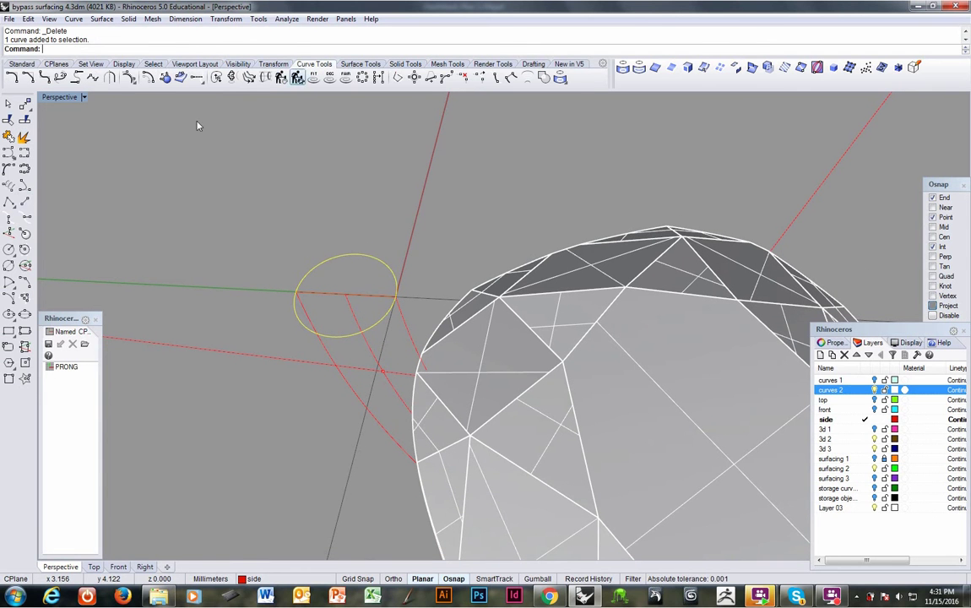
left_click(28, 206)
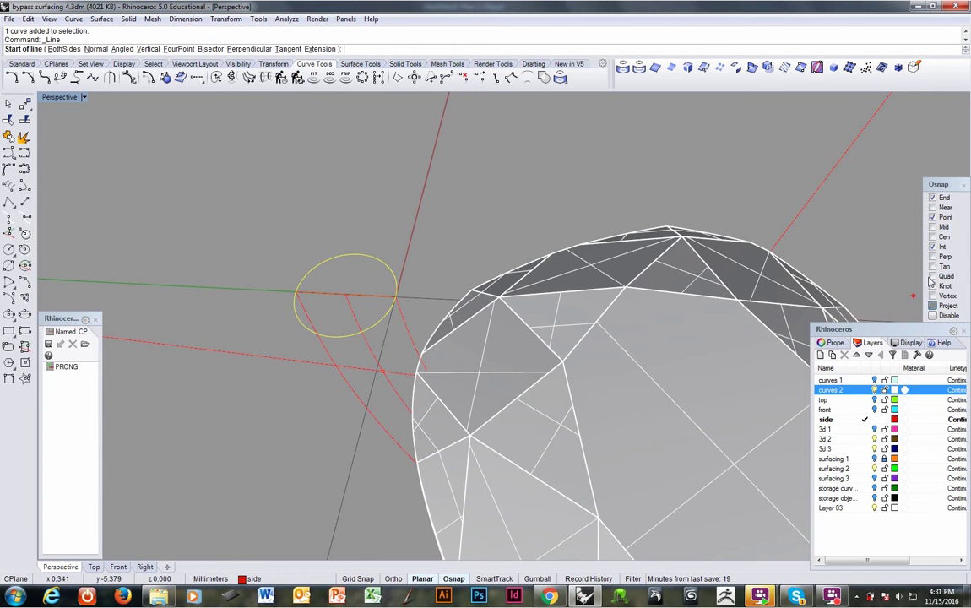
right_click(932, 277)
left_click(333, 336)
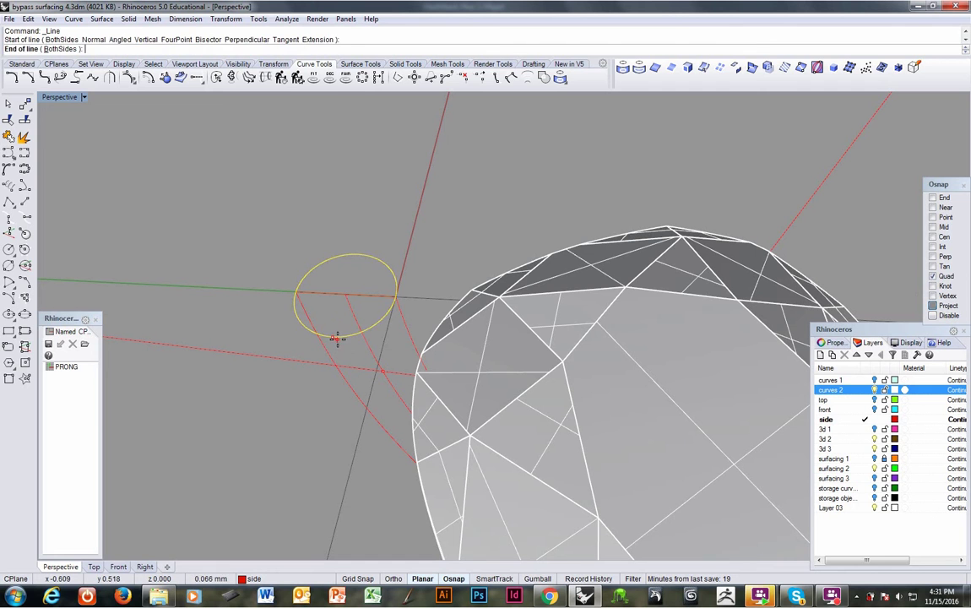
left_click(413, 341, "shift")
right_click(410, 336)
left_click(365, 254)
left_click(449, 258, "shift")
key("Return")
Step: Draw a BothSides line centred on the circle's stone-side quadrant, crossing the two parallel lines
left_click(395, 295)
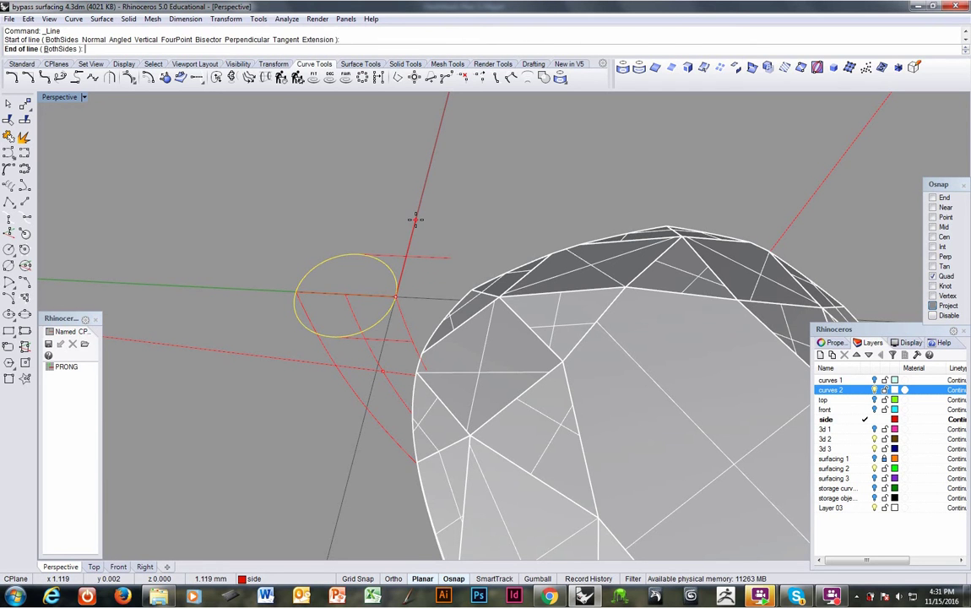
type("b")
key("Return")
left_click(416, 215)
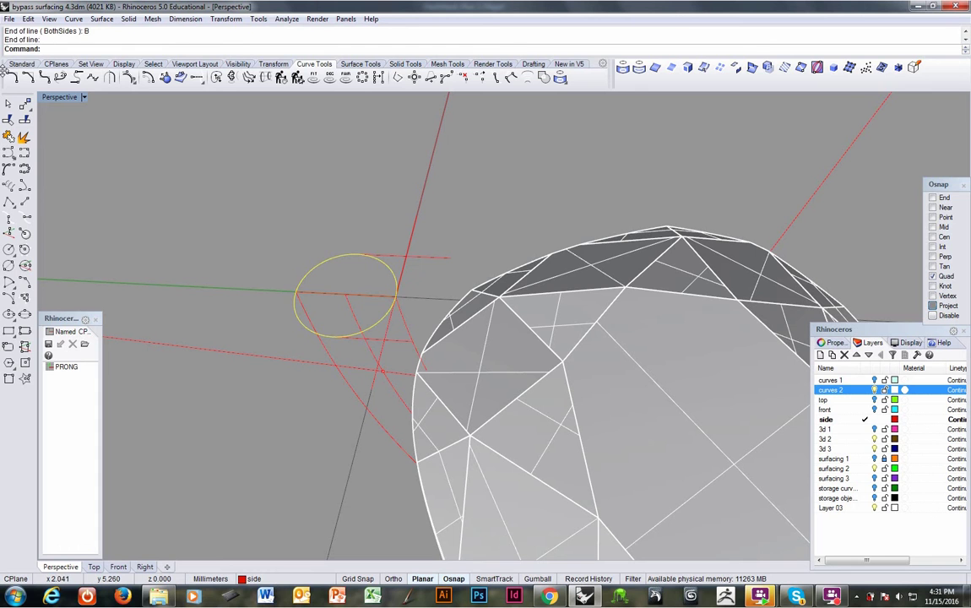
Step: Corner the two parallel lines with the crossing line so the three meet end to end
left_click(10, 75)
left_click(384, 340)
left_click(386, 339)
key("Escape")
left_click(383, 339)
key("Return")
left_click(382, 338)
key("Return")
left_click(403, 267)
left_click(397, 258)
Step: Trim away the stone-side half of the circle between the two parallel lines and join the four curves into one closed profile
left_click(397, 257)
left_click(353, 340)
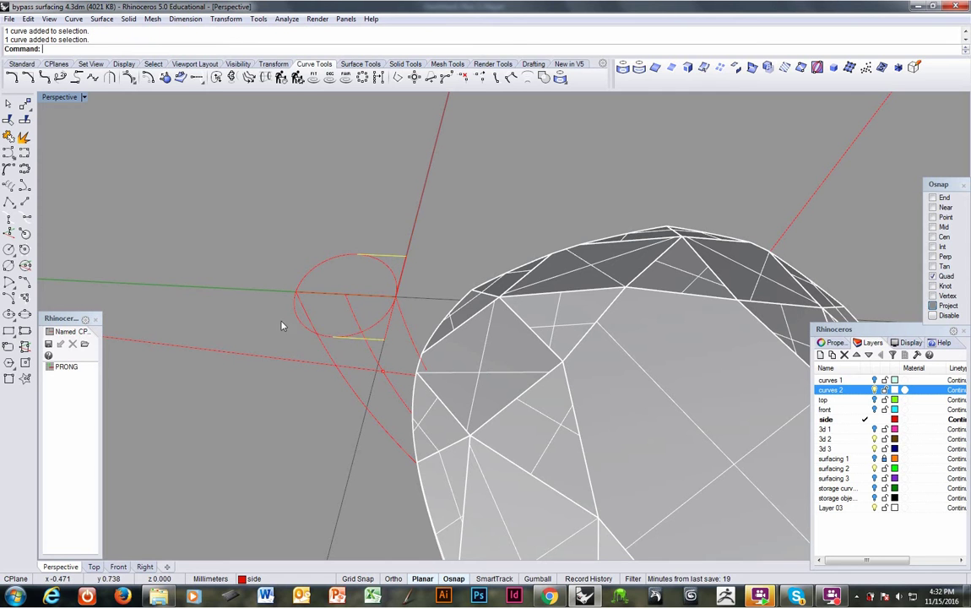
left_click(9, 121)
left_click(381, 331)
key("Return")
left_click_drag(260, 216, 414, 347)
right_click_drag(413, 347, 421, 301)
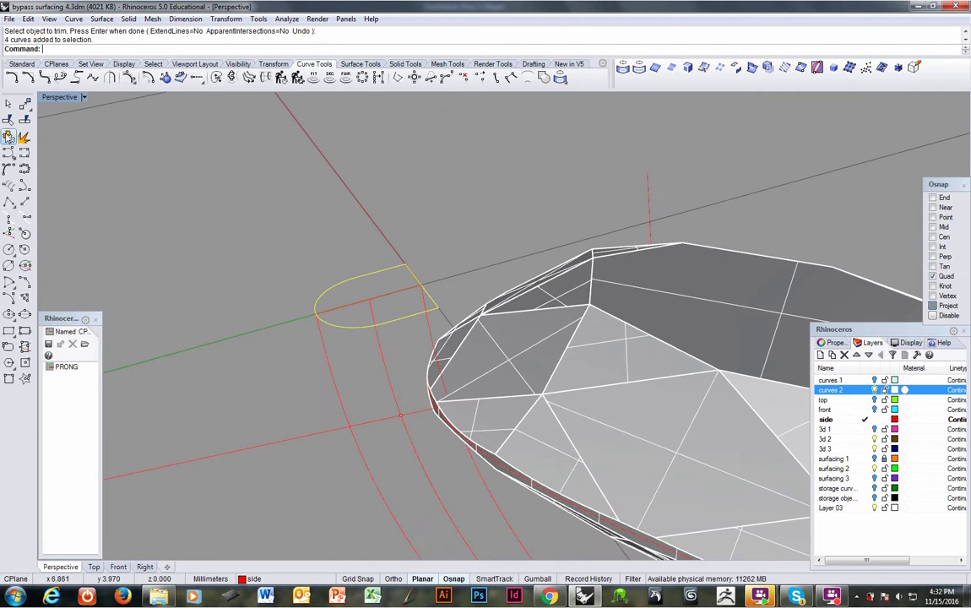
left_click(8, 136)
Step: Copy the closed profile to the prong's lower end by two-point Orient without scaling, matching the upper outline's end points to the lower ones
right_click_drag(372, 269, 401, 372)
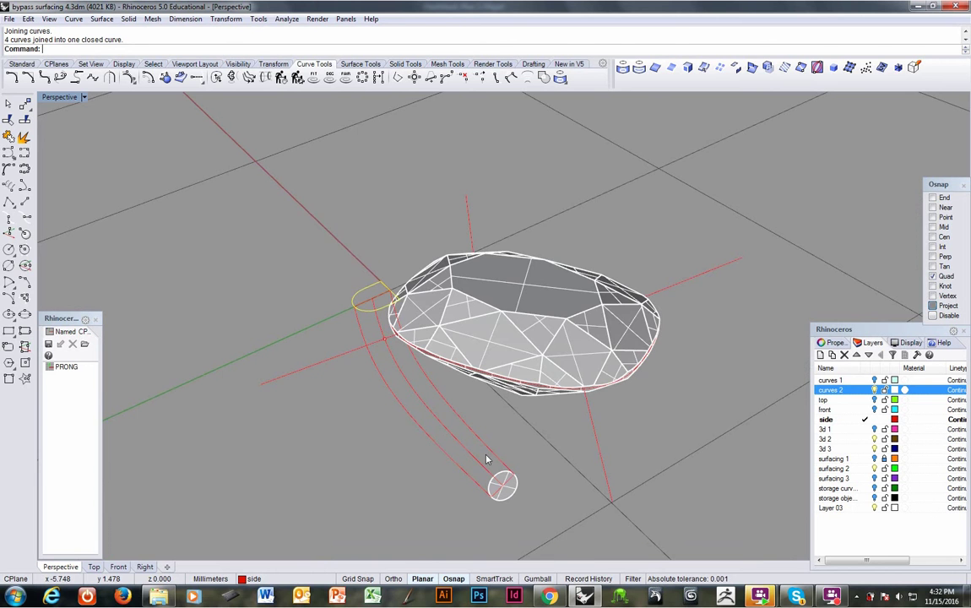
right_click_drag(402, 374, 459, 384)
scroll(468, 429, "up", 2)
right_click_drag(452, 420, 477, 412, "shift")
right_click_drag(420, 314, 408, 341, "shift")
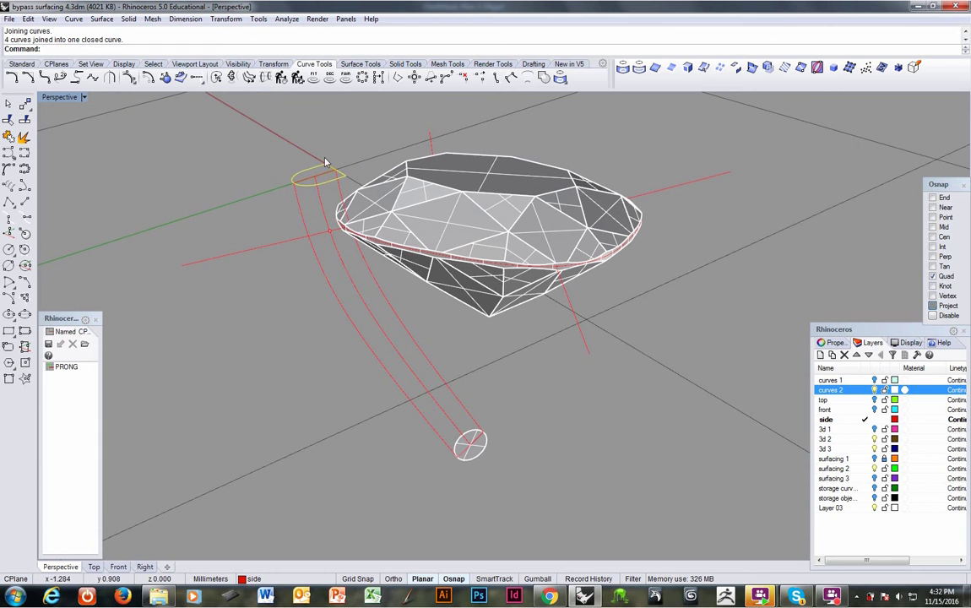
left_click(275, 65)
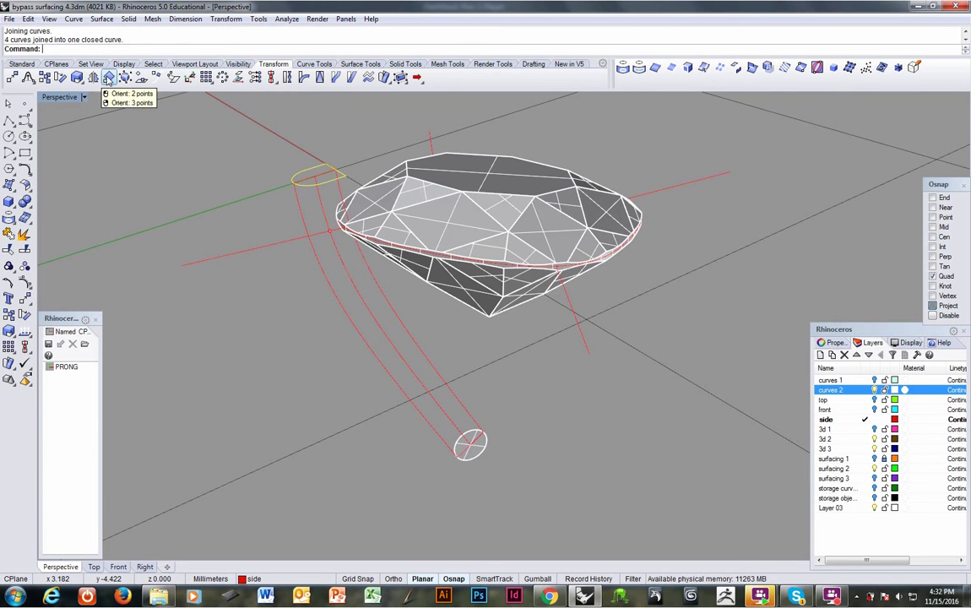
left_click(93, 76)
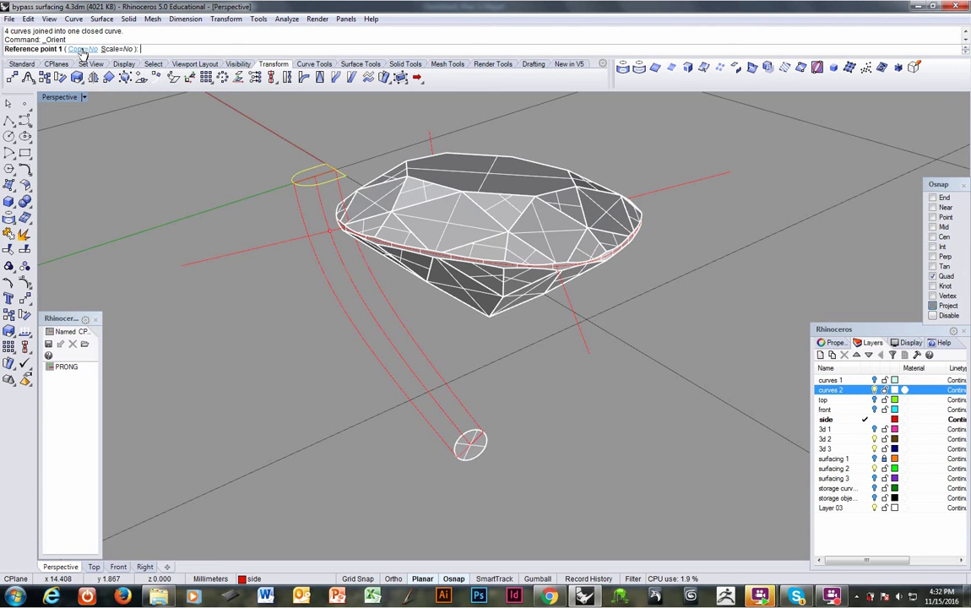
left_click(85, 49)
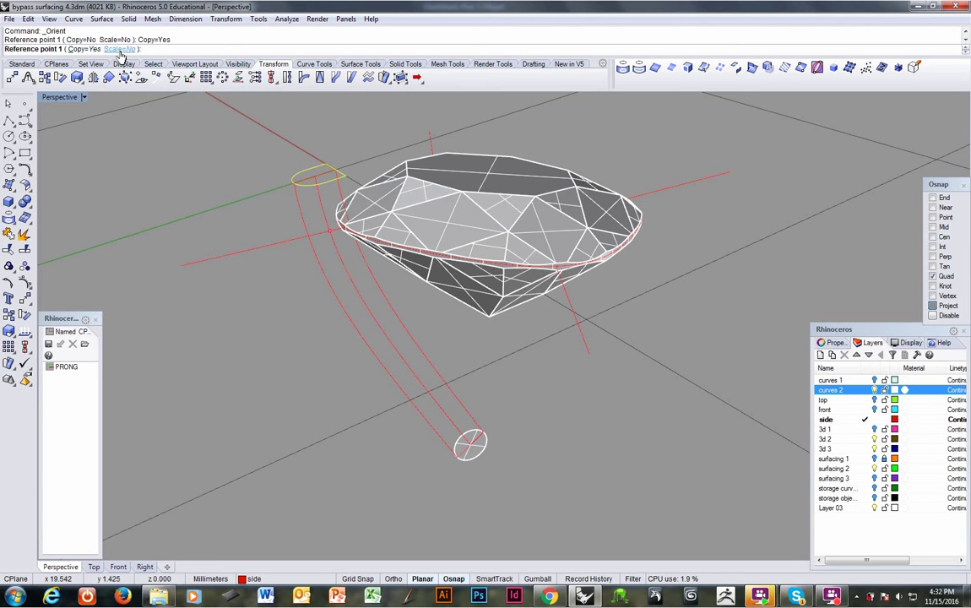
right_click(941, 198)
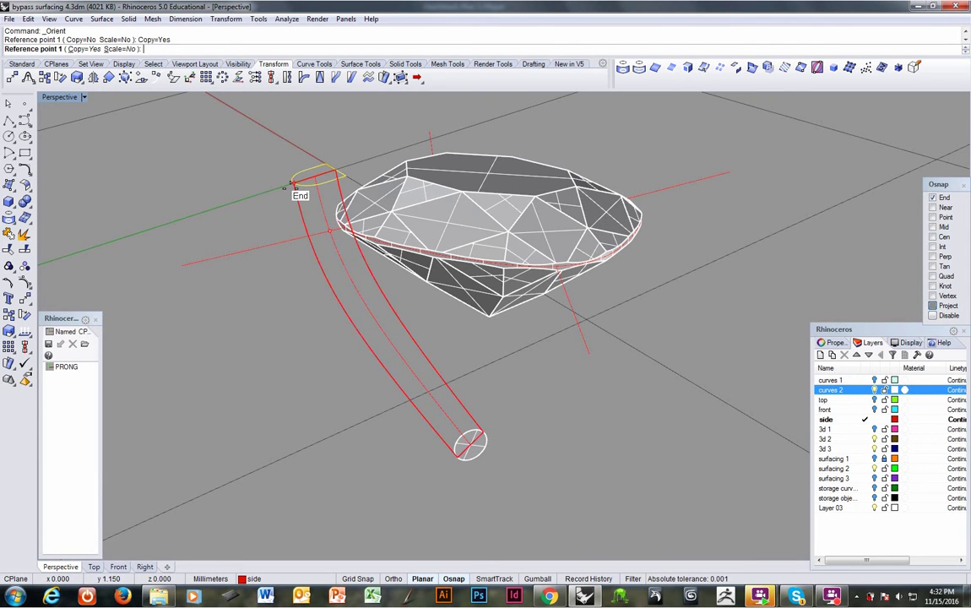
left_click(295, 187)
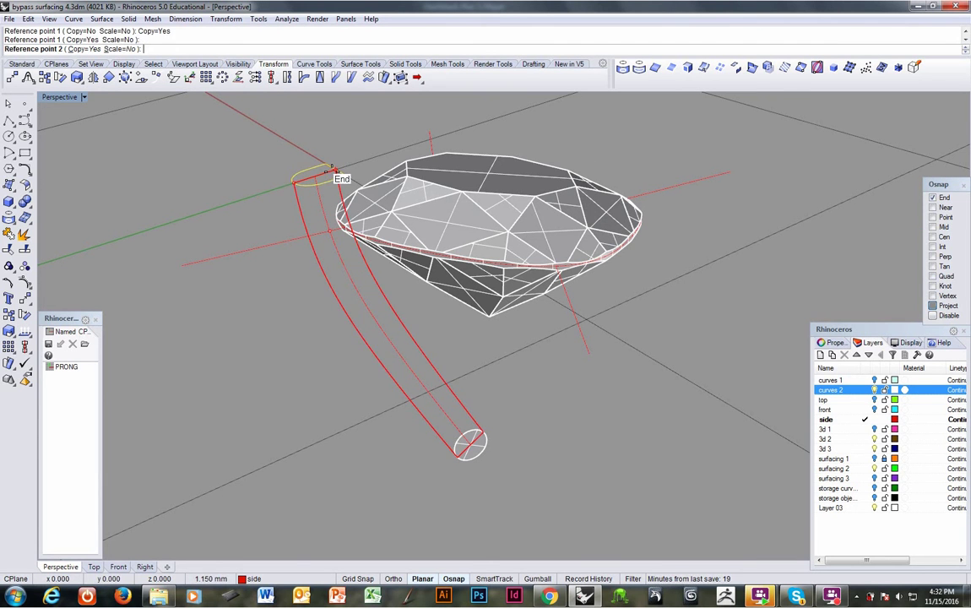
left_click(336, 172)
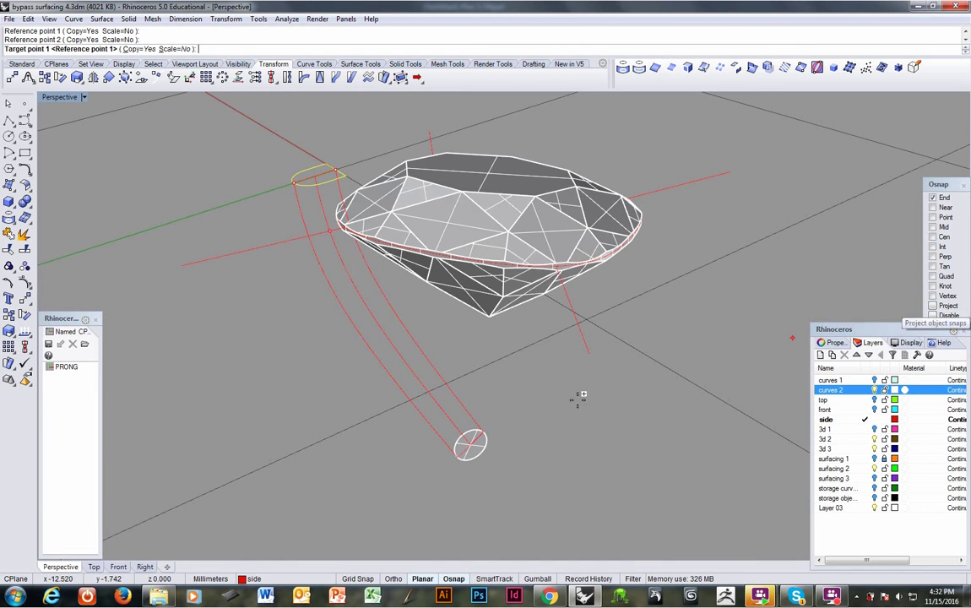
left_click(450, 460)
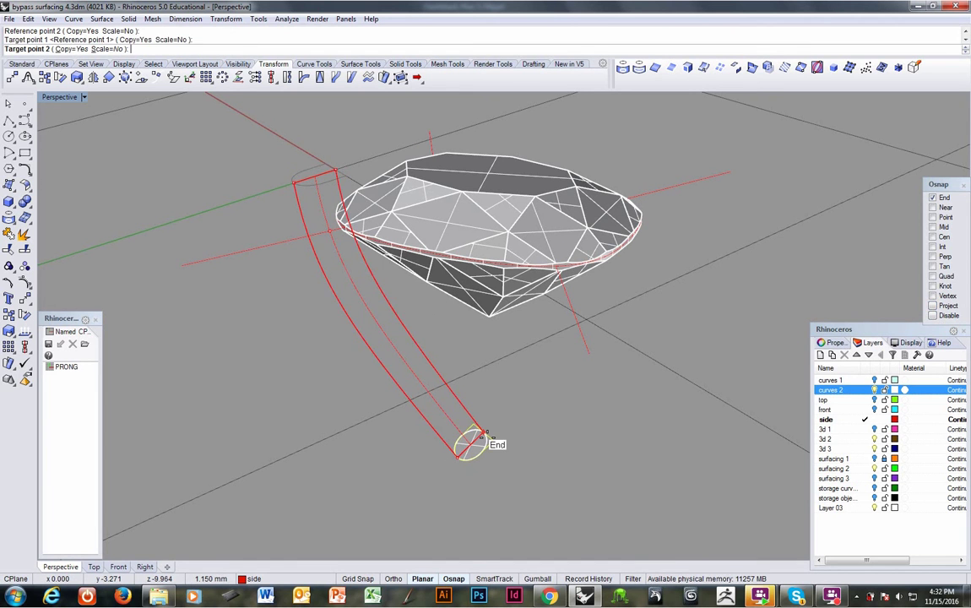
left_click(480, 434)
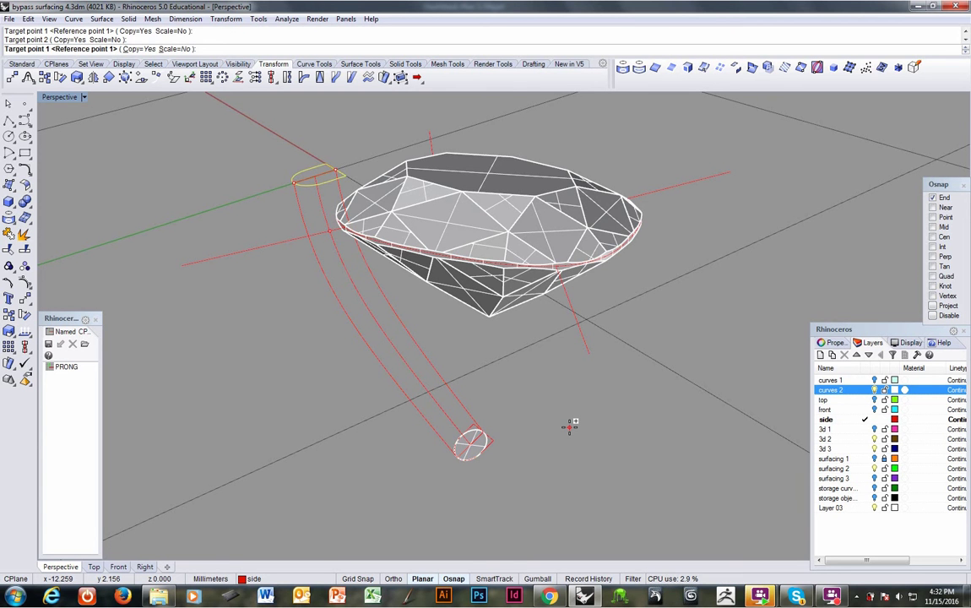
key("Return")
Step: Orient the construction plane to the prong's lower end cap and delete the cap surface
scroll(547, 455, "up", 3)
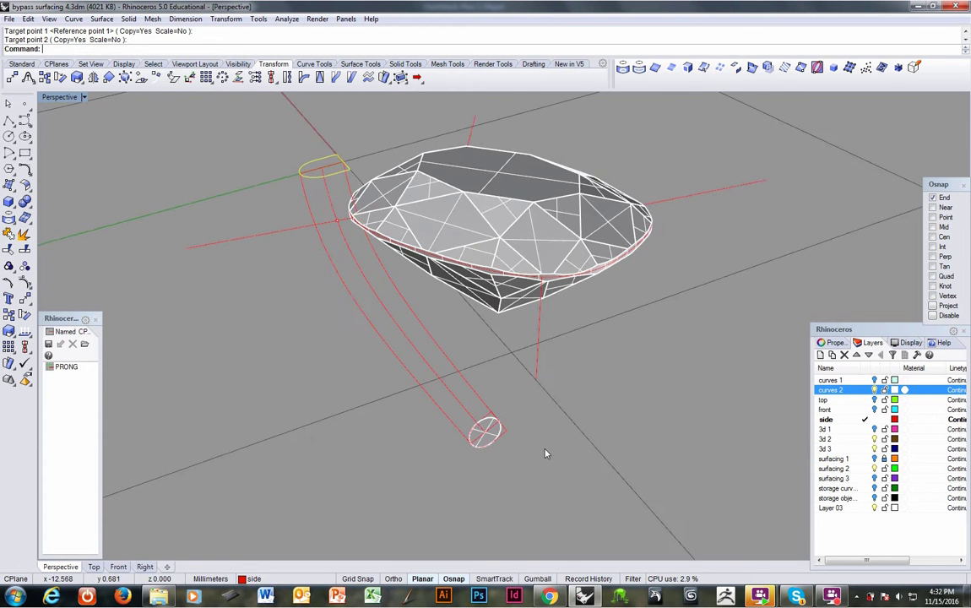
right_click_drag(518, 435, 547, 415)
scroll(534, 426, "down", 4)
scroll(541, 423, "up", 3)
left_click(535, 411)
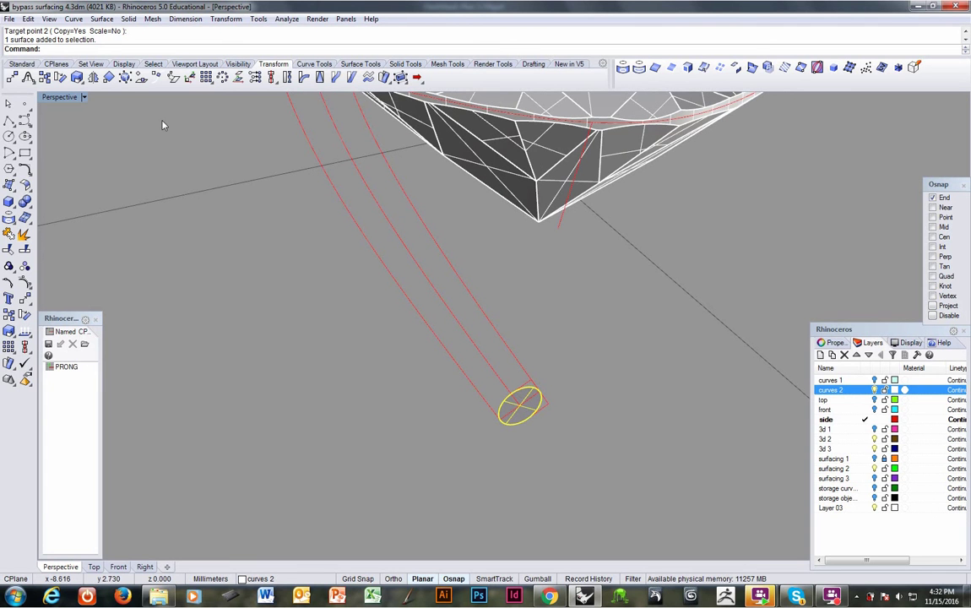
left_click(54, 64)
left_click(44, 78)
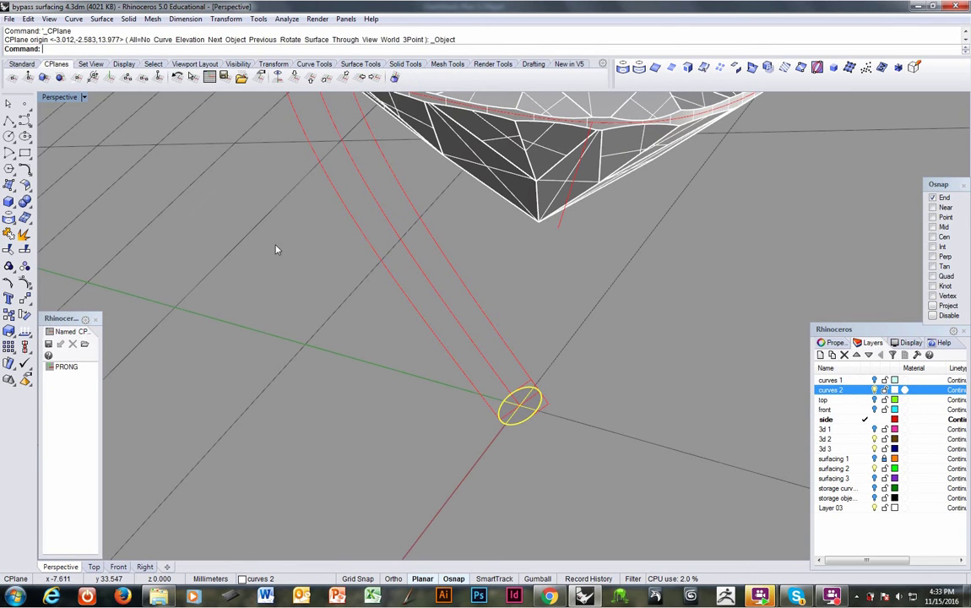
key("Delete")
Step: Draw an ellipse by diameter with its first axis across the outline's lower end and a longer second axis
left_click(533, 401)
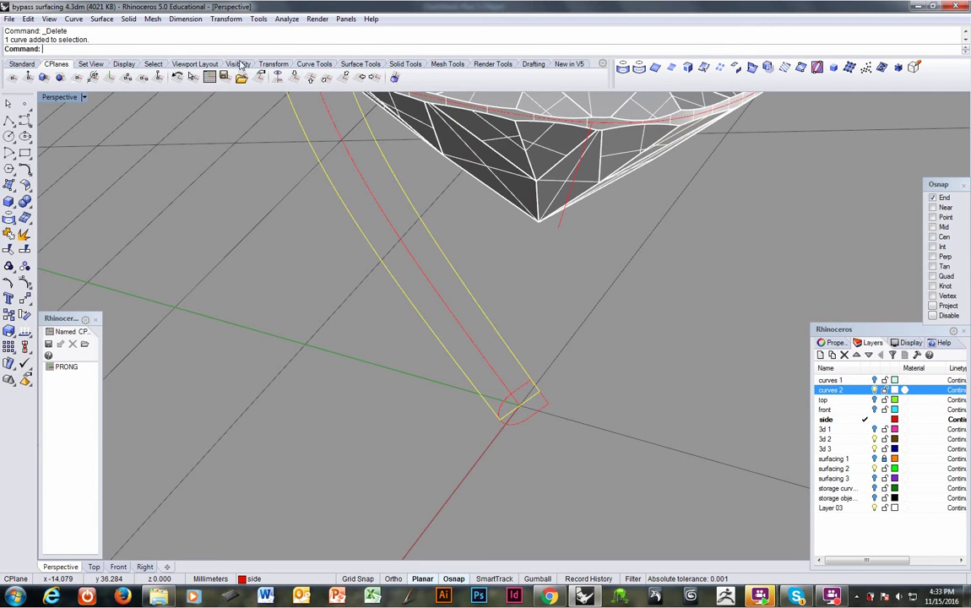
left_click(314, 64)
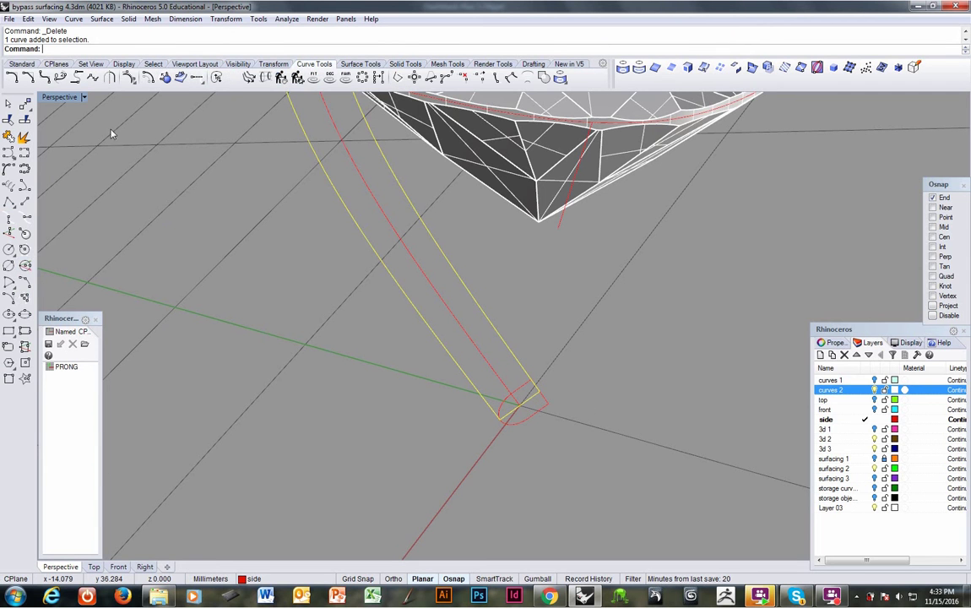
left_click(23, 282)
left_click(502, 415)
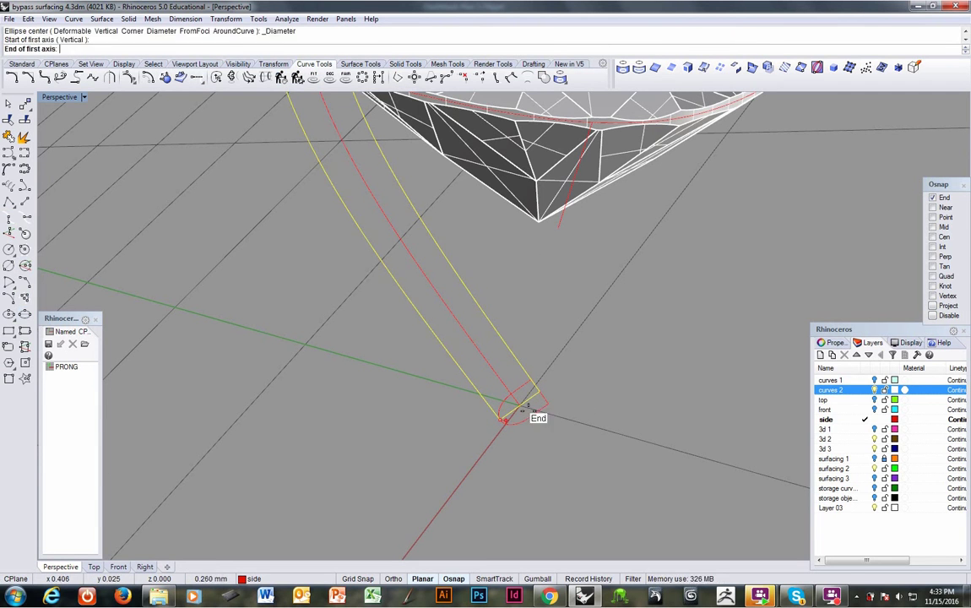
left_click(540, 392)
left_click(557, 452)
left_click(553, 460)
Step: Orient the construction plane to the lower ellipse and delete the ellipse
right_click_drag(553, 460, 540, 488)
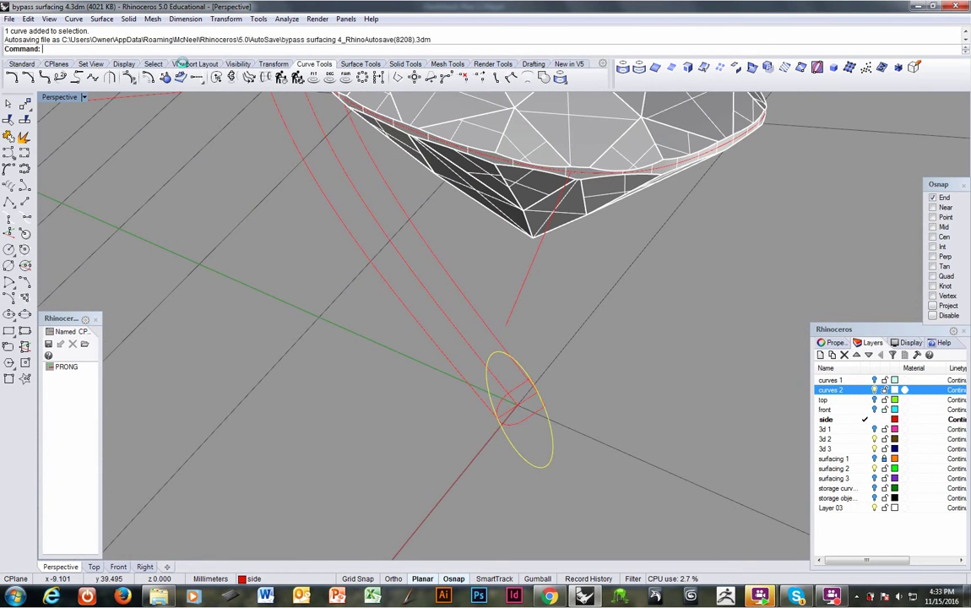
left_click(86, 66)
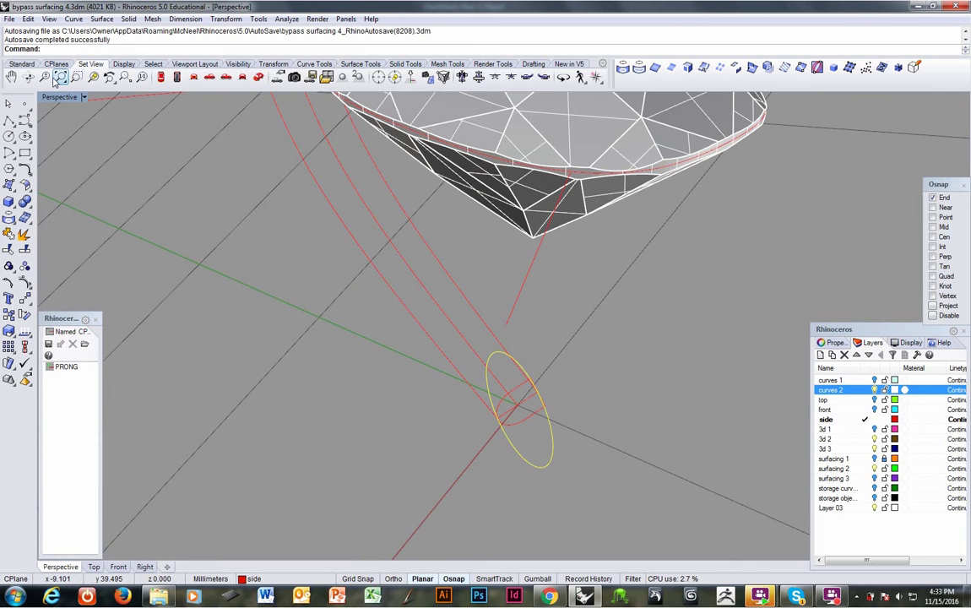
left_click(55, 65)
left_click(45, 78)
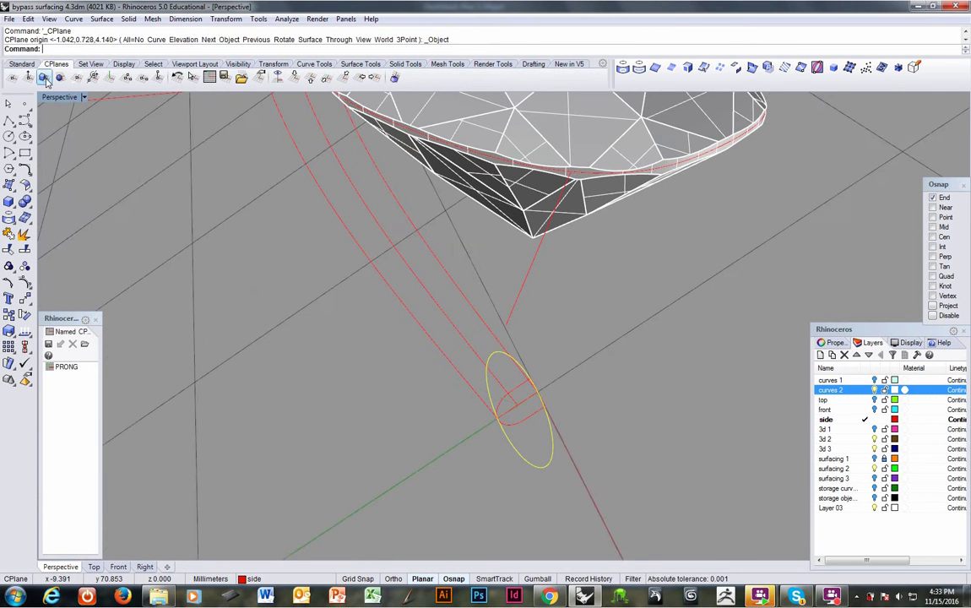
right_click_drag(538, 419, 571, 283)
key("Delete")
Step: Select the lower closed profile and inspect its fit to the prong outline, briefly toggling the surfacing 3 layer's visibility
left_click(546, 414)
right_click_drag(512, 360, 490, 414)
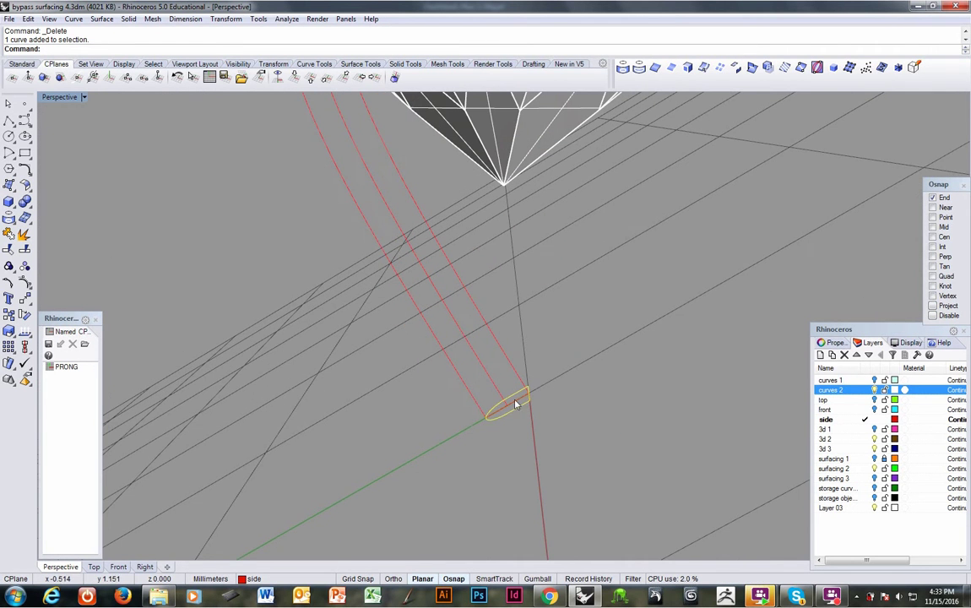
right_click_drag(581, 363, 454, 273)
right_click_drag(462, 408, 531, 413)
scroll(437, 423, "up", 3)
mouse_move(456, 418)
right_mouse_down()
mouse_move(469, 416)
mouse_move(460, 416)
right_mouse_up()
left_click(873, 478)
left_click(874, 479)
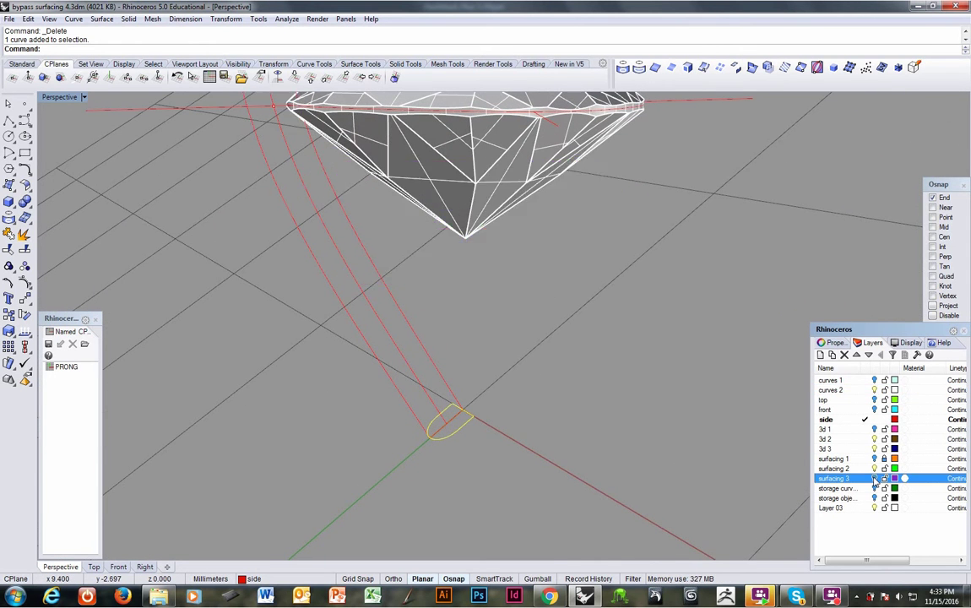
right_click_drag(563, 432, 494, 438)
right_click_drag(434, 424, 514, 409, "shift")
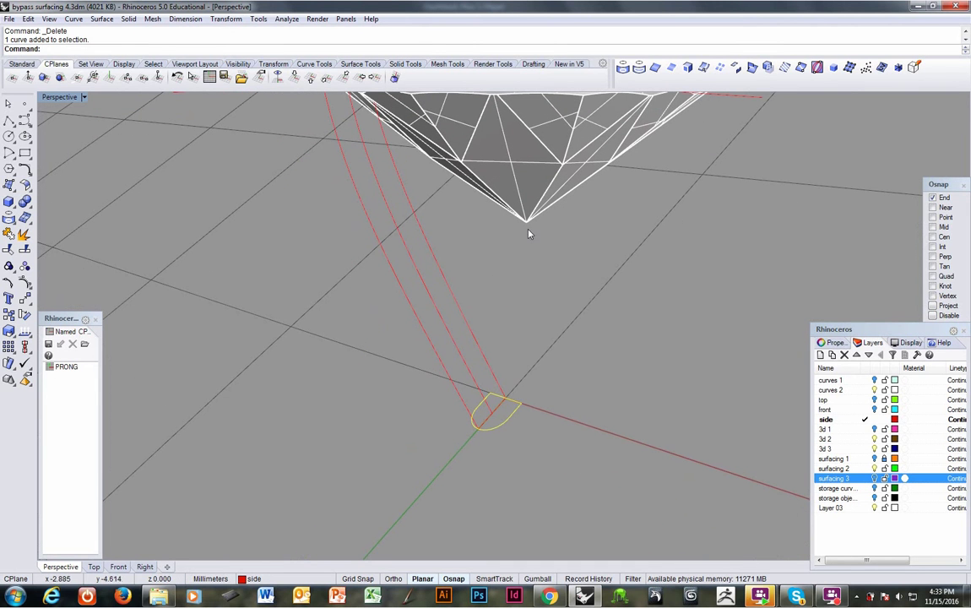
Step: Scale the lower profile non-uniformly from the outline's lower outer end, lengthening it along Y and keeping the X and Z scale
left_click(272, 63)
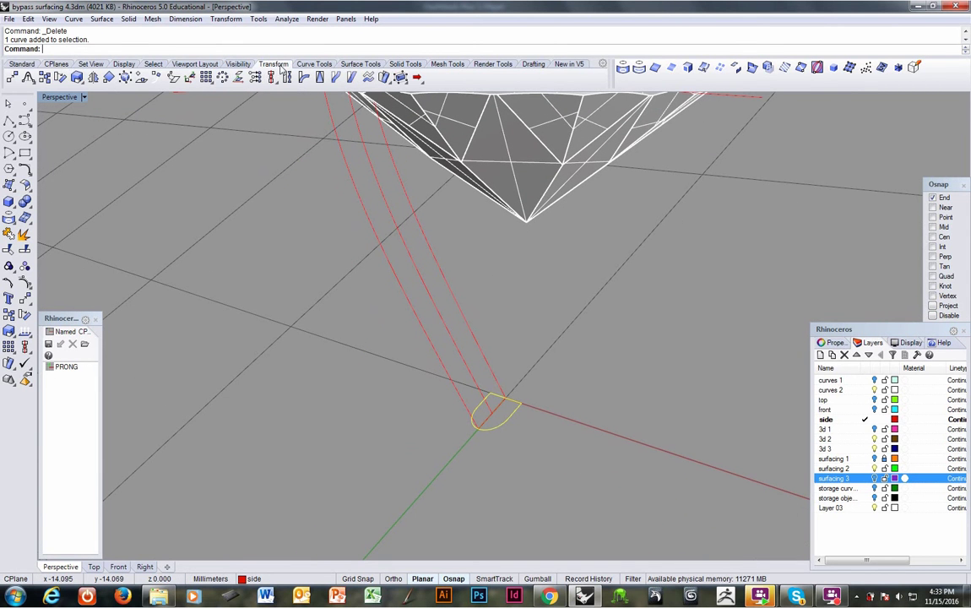
left_click(80, 82)
left_click(109, 99)
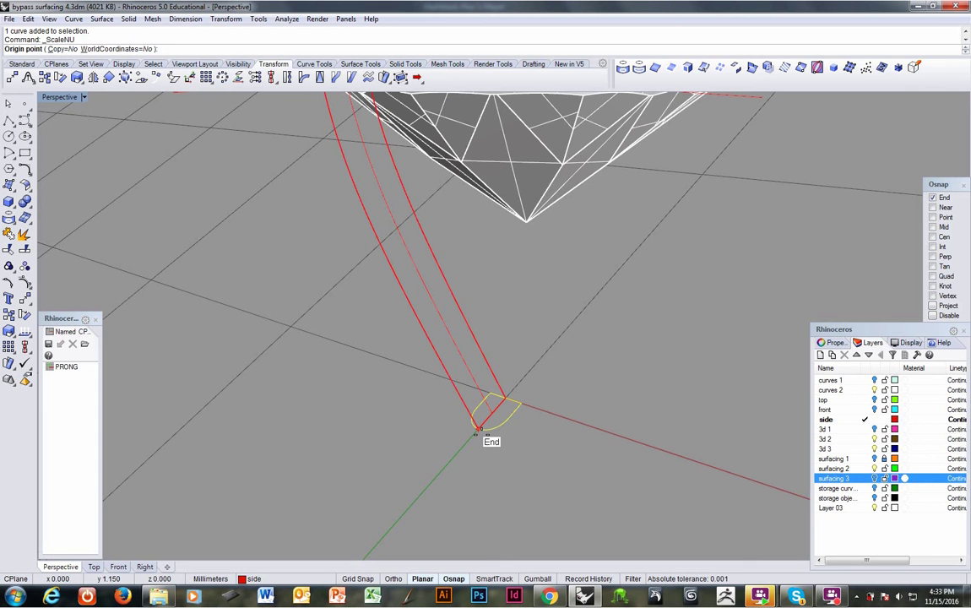
left_click(485, 433)
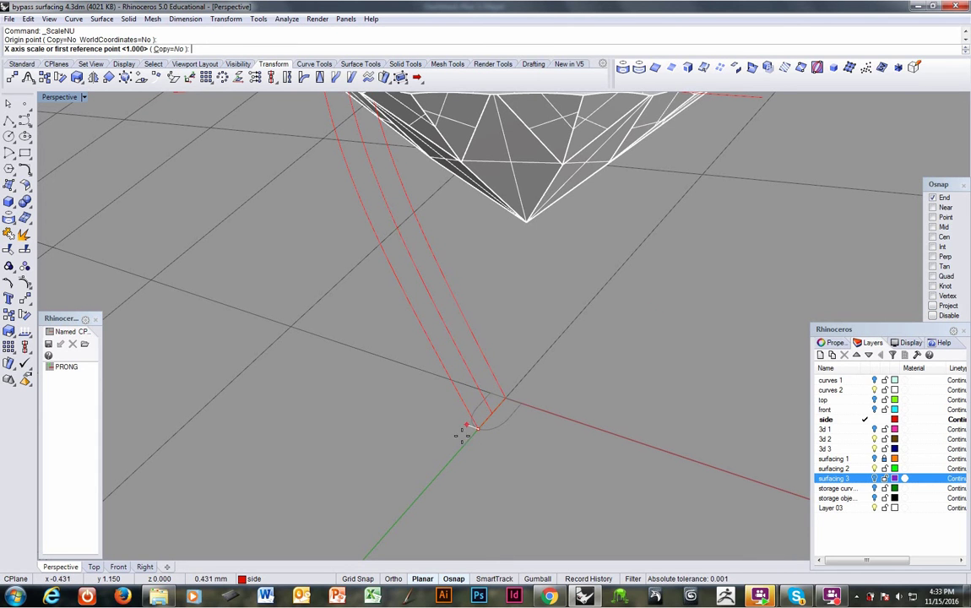
left_click(379, 401)
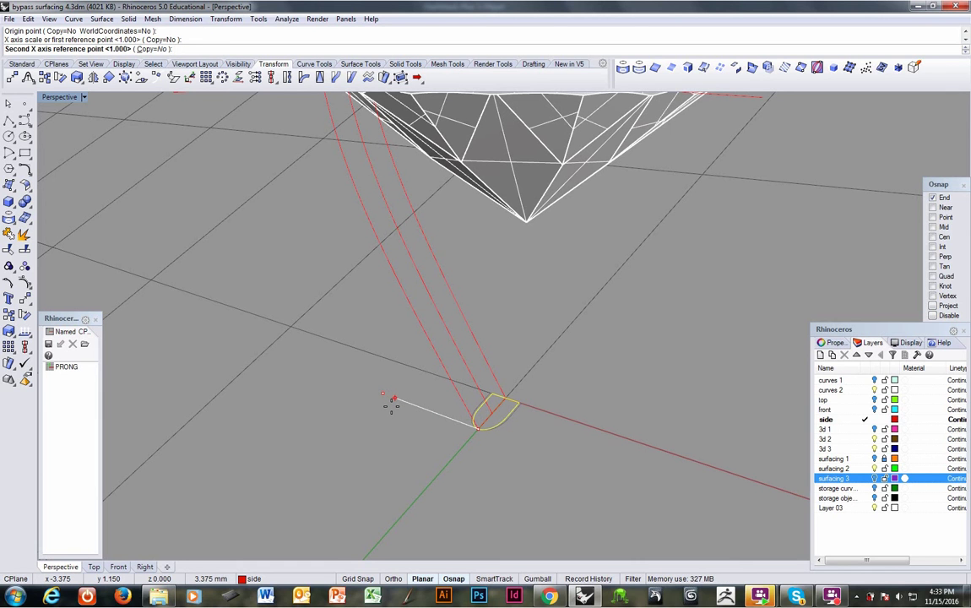
left_click(389, 406)
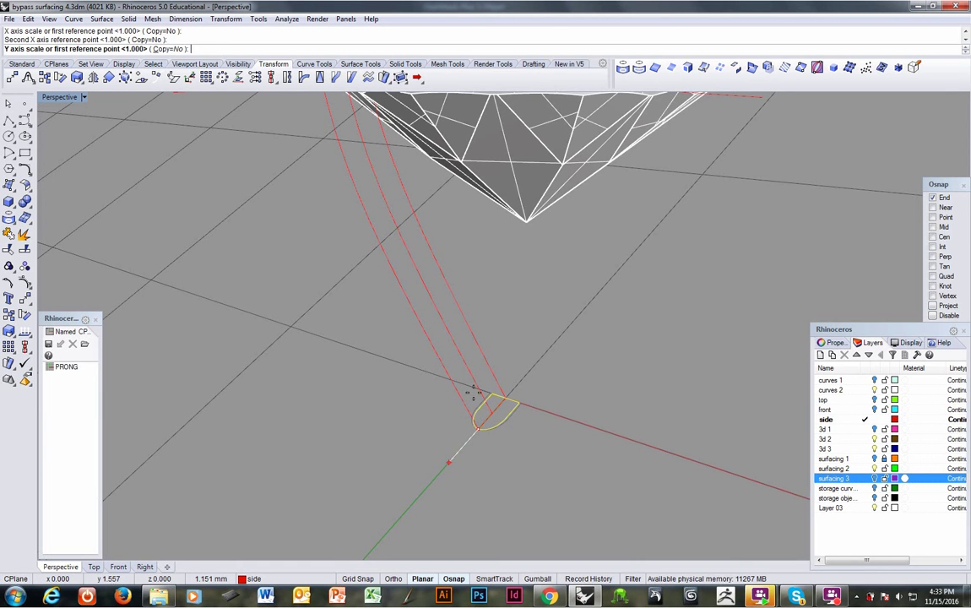
left_click(545, 373)
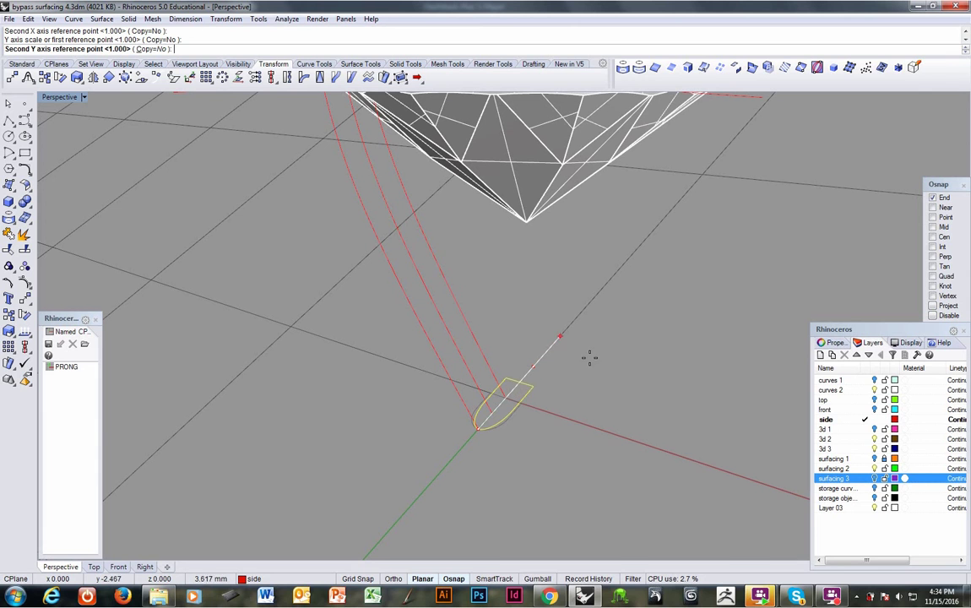
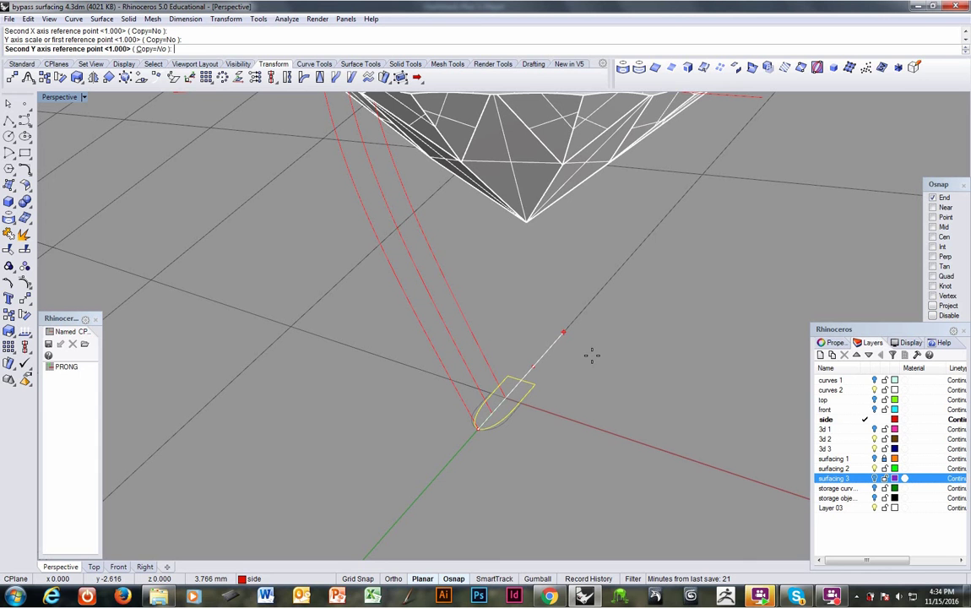
key("Return")
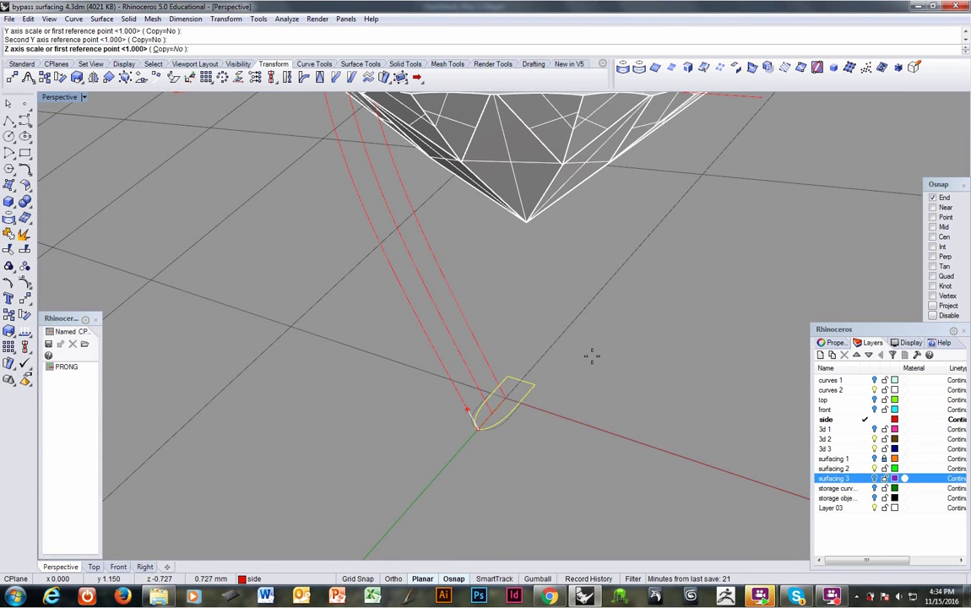
key("Return")
right_click_drag(581, 363, 542, 408)
scroll(509, 397, "up", 4)
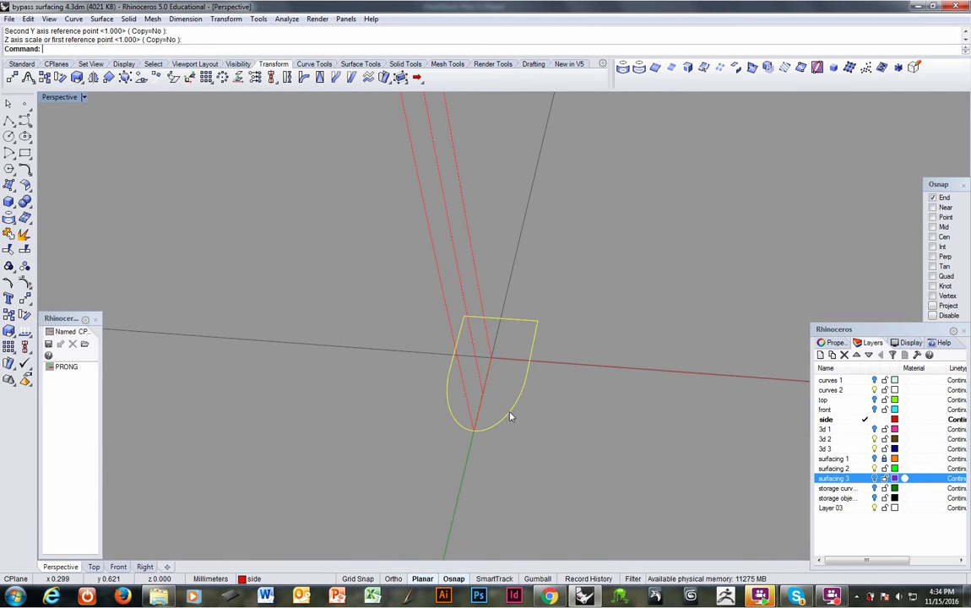
Step: Explode the lower profile and draw a circle by diameter across the ends of its two straight sides
left_click(25, 233)
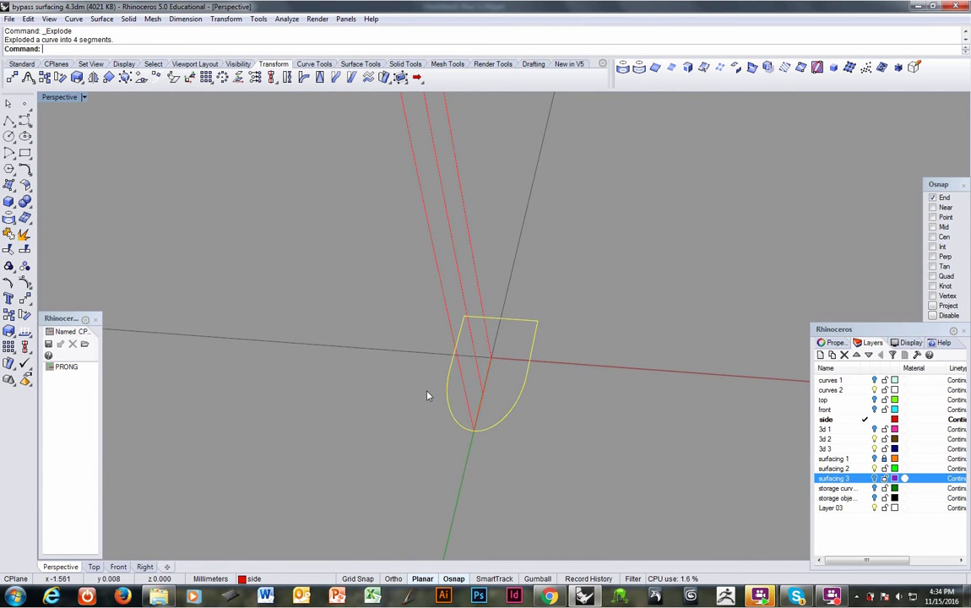
right_click_drag(444, 427, 441, 394, "shift")
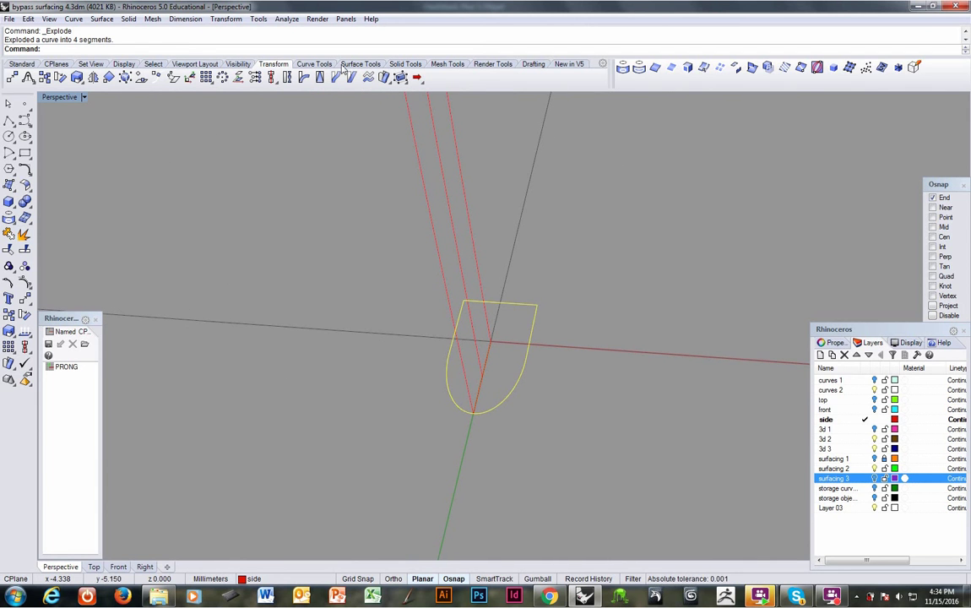
left_click(315, 67)
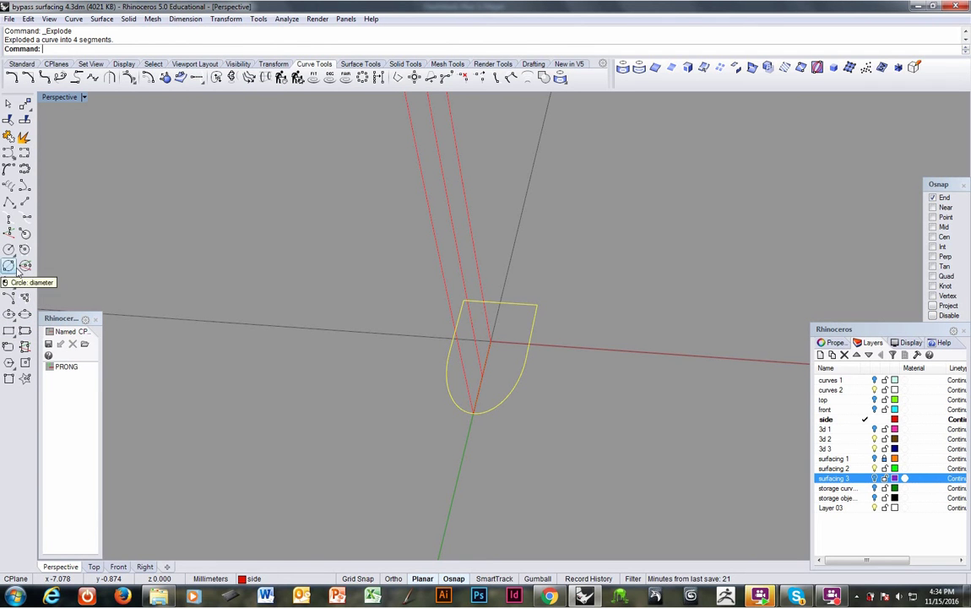
left_click(10, 250)
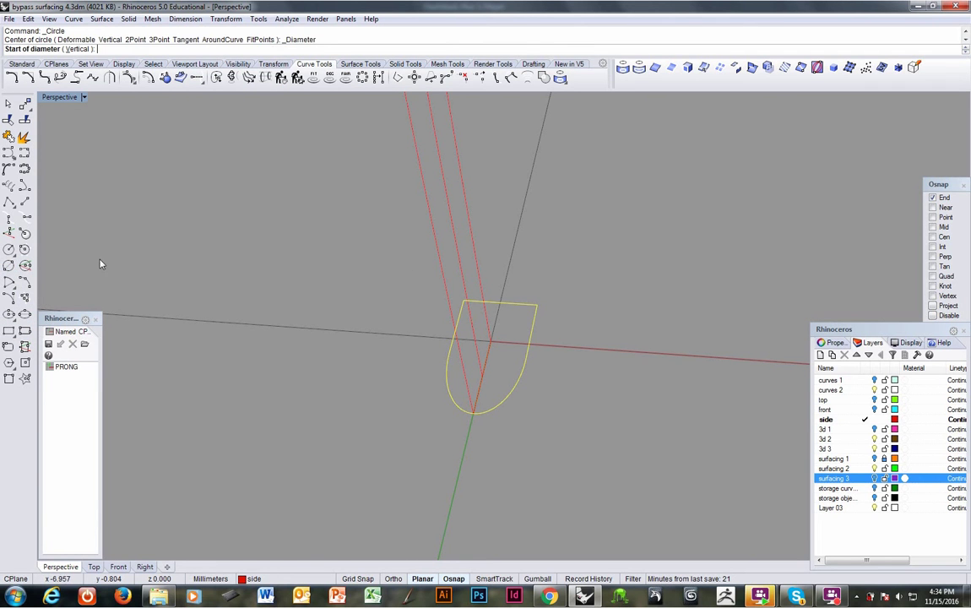
left_click(449, 352)
left_click(523, 360)
Step: Move the circle by its quadrant to the profile's rounded tip and delete the stretched arc
left_click(512, 384)
type("m")
key("Return")
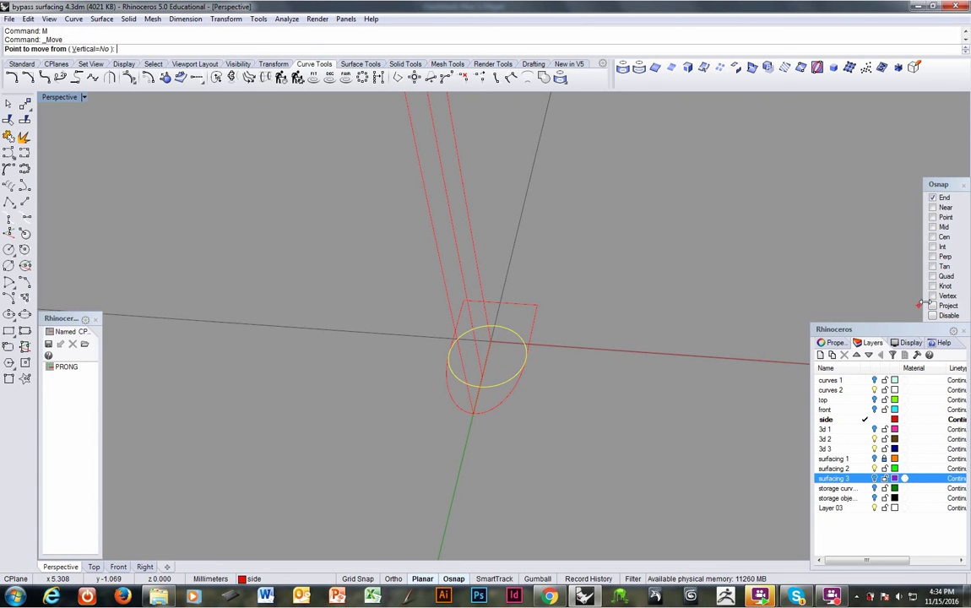
left_click(487, 386)
left_click(478, 413)
left_click(511, 399)
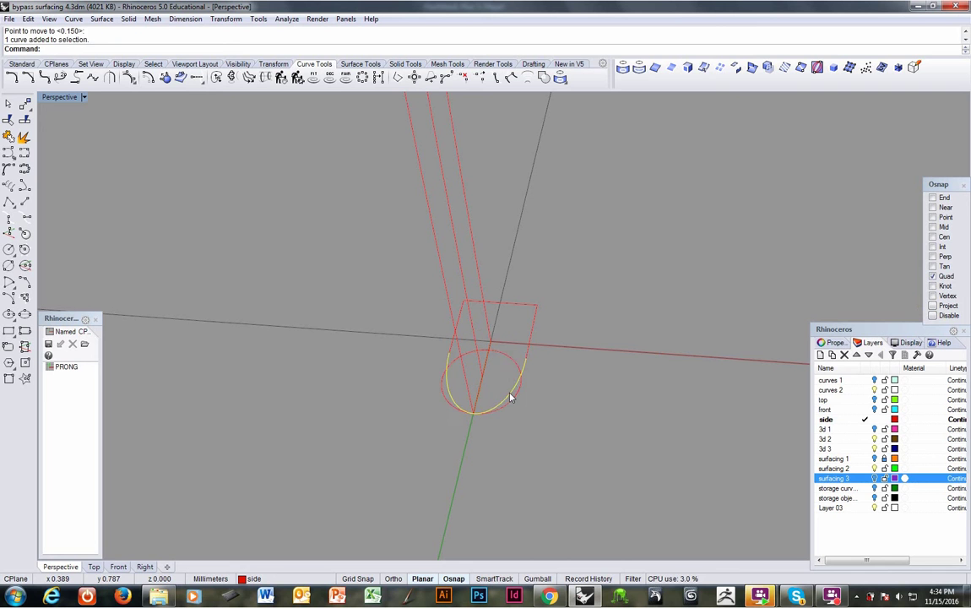
key("Delete")
Step: Extend both straight sides of the lower profile to the circle with the Natural extension type
left_click(526, 361)
left_click(521, 370)
left_click(74, 19)
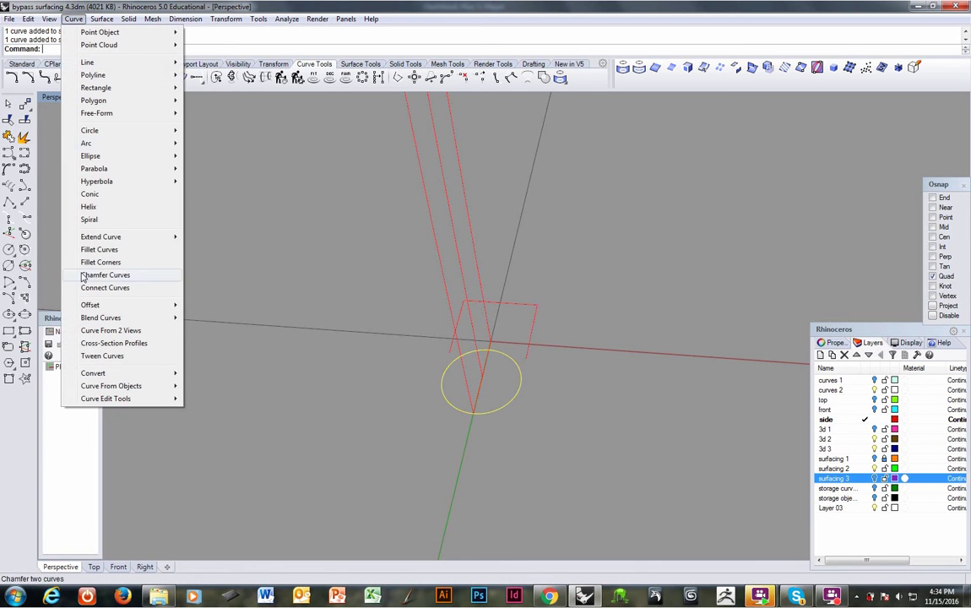
mouse_move(169, 236)
left_click(204, 237)
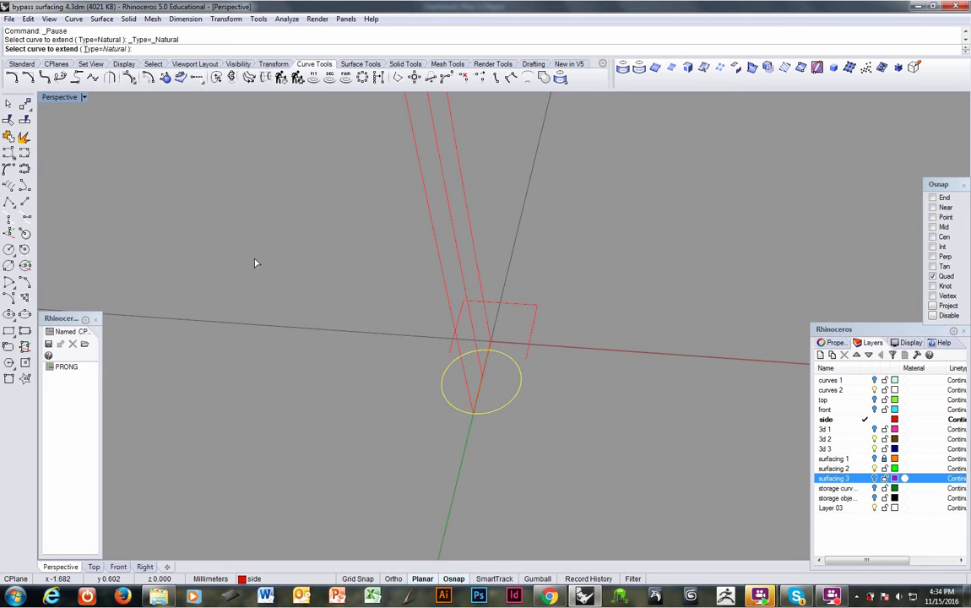
left_click(450, 356)
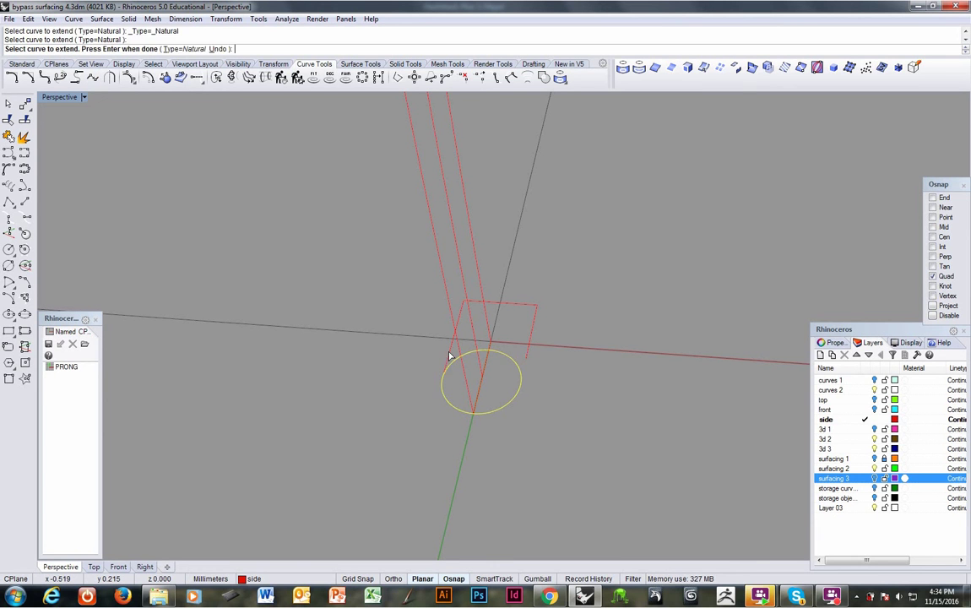
left_click(527, 362)
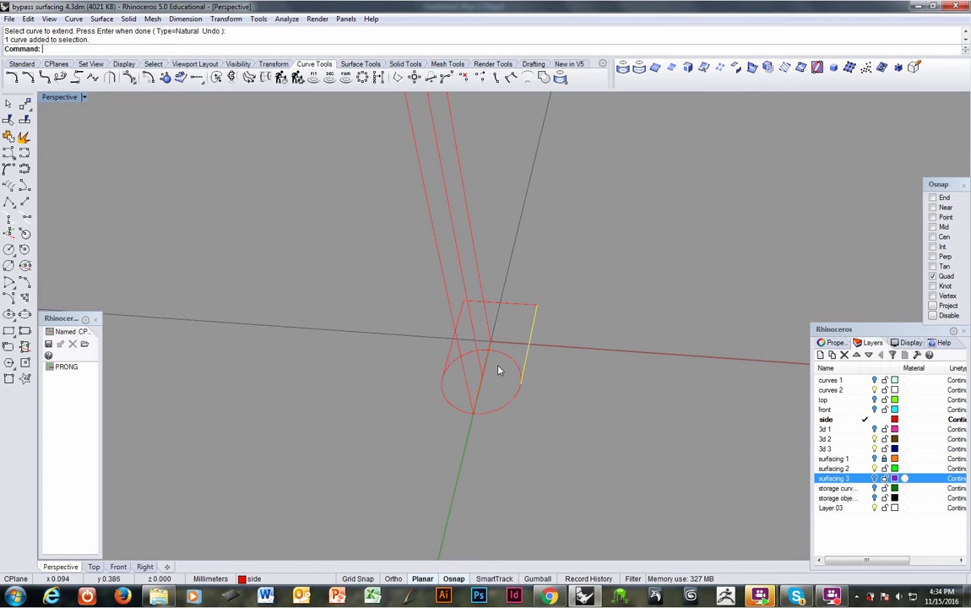
Step: Trim away the circle's inner arc between the two straight sides of the lower profile
left_click(449, 365)
left_click(11, 120)
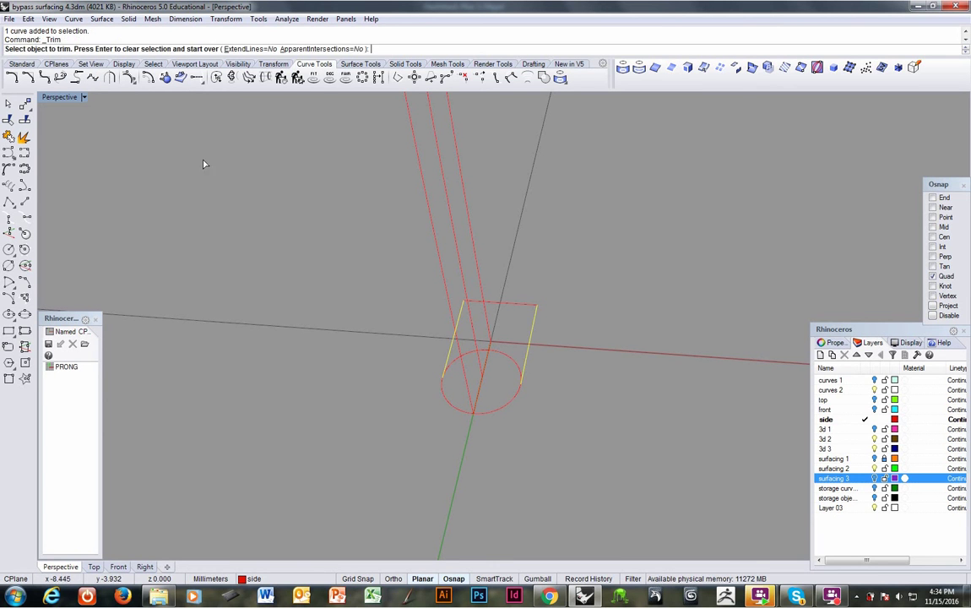
left_click(507, 354)
right_click(523, 359)
left_click(558, 366)
right_click_drag(558, 366, 385, 303)
Step: Join the two sides, flat back and rounded arc of the lower profile into one closed curve
left_click_drag(365, 260, 587, 460)
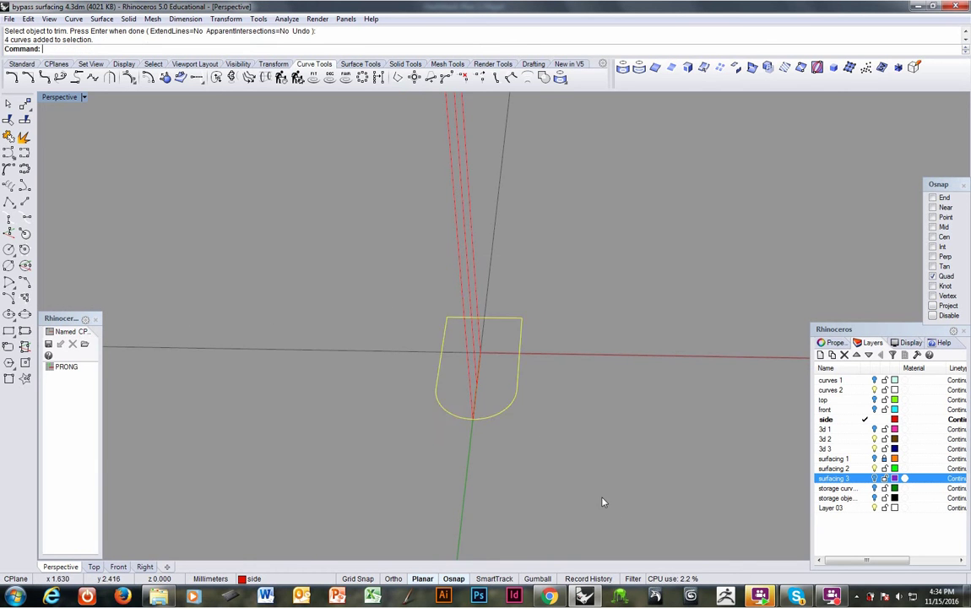
right_click_drag(587, 461, 464, 435)
left_click(9, 136)
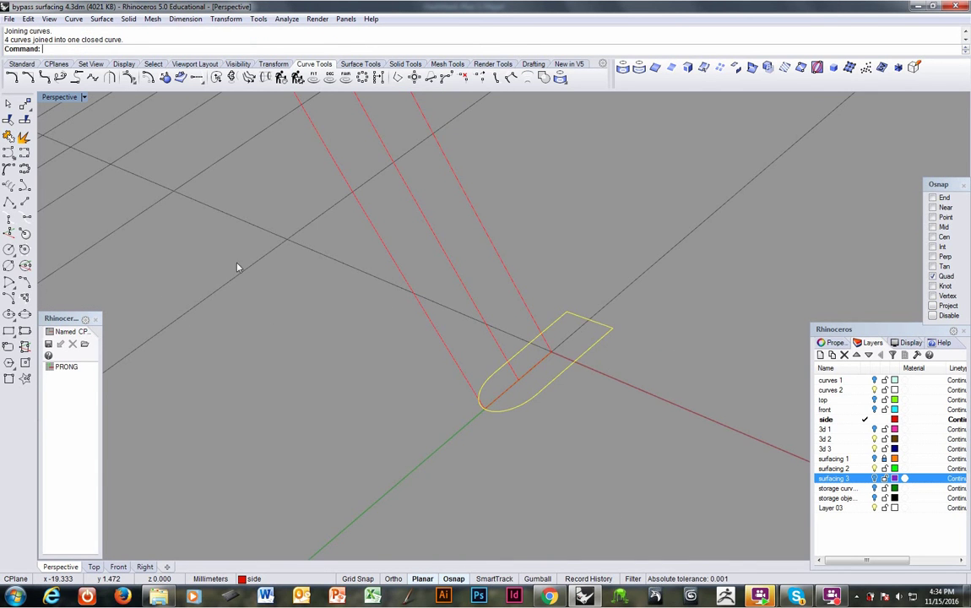
right_click_drag(429, 311, 408, 395, "ctrl")
right_click_drag(448, 338, 461, 443)
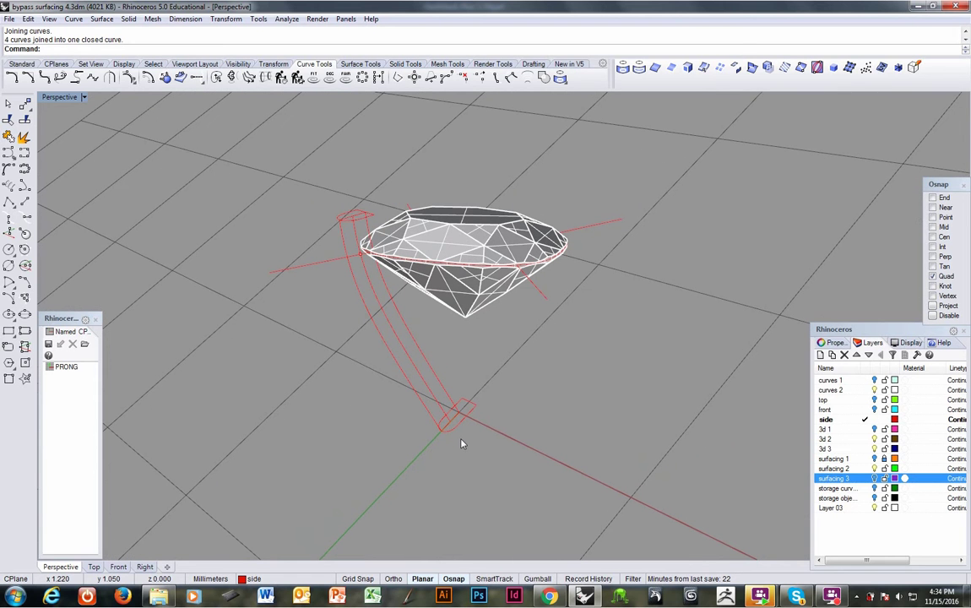
Step: Explode the prong outline, delete all but its outer side curve, and make surfacing 2 the current layer
left_click(414, 395)
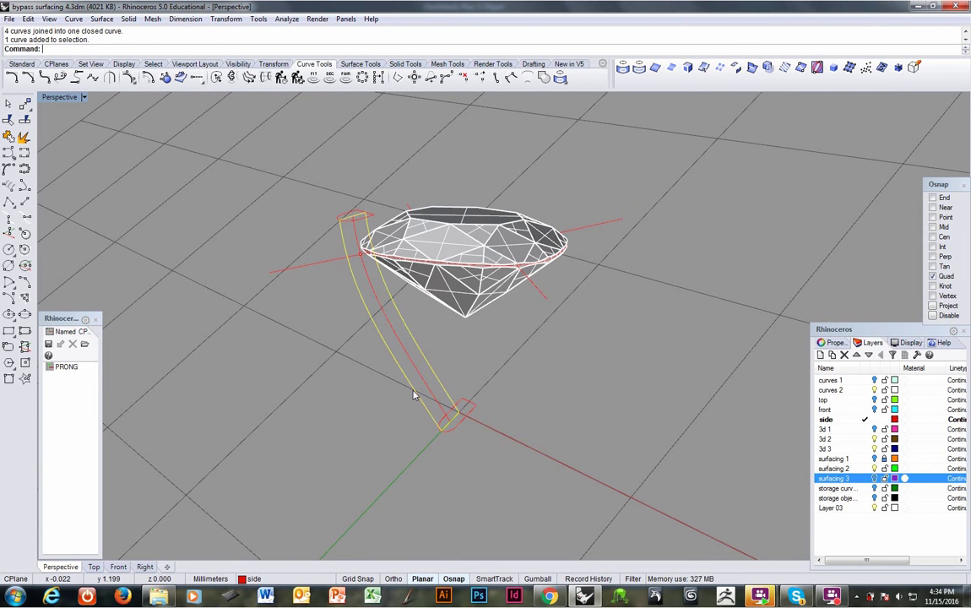
left_click(25, 135)
left_click(374, 327, "ctrl")
key("Delete")
left_click(373, 325)
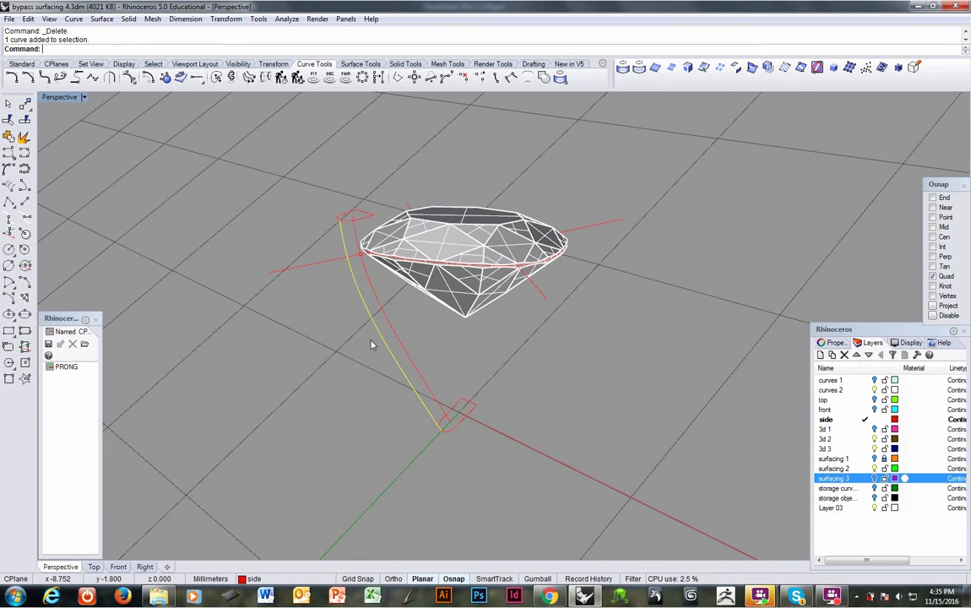
right_click_drag(373, 325, 511, 373)
left_click(863, 467)
Step: Try a two-rail sweep with the outer side curve and upper profile as rails and the lower profile as cross section
right_click_drag(540, 338, 337, 218)
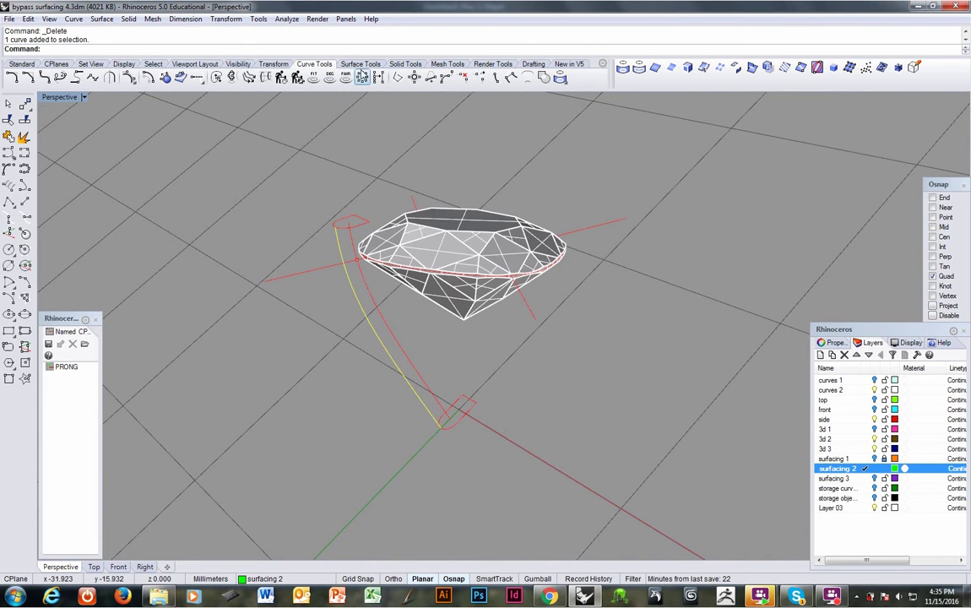
left_click(360, 64)
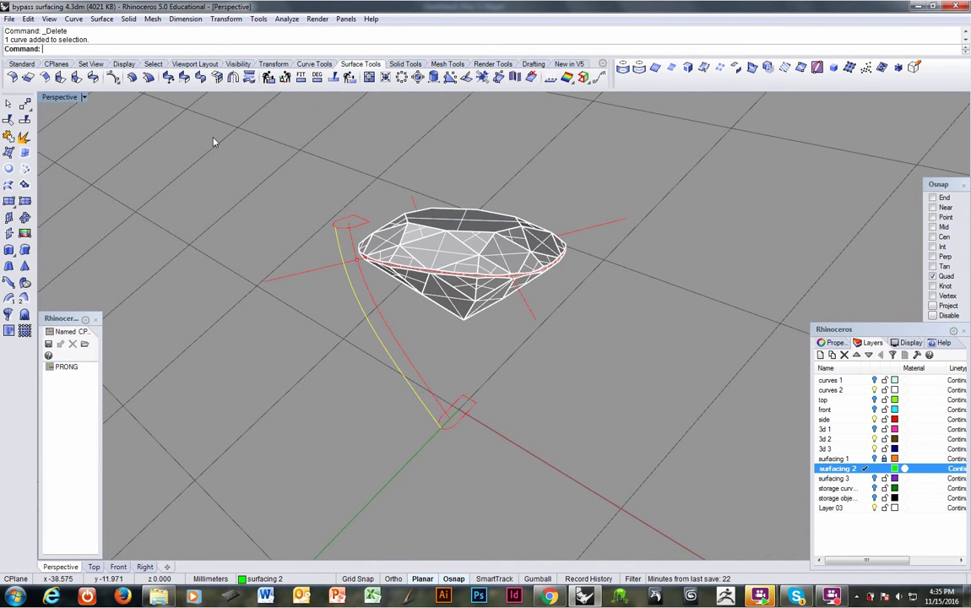
left_click(25, 298)
left_click(365, 229)
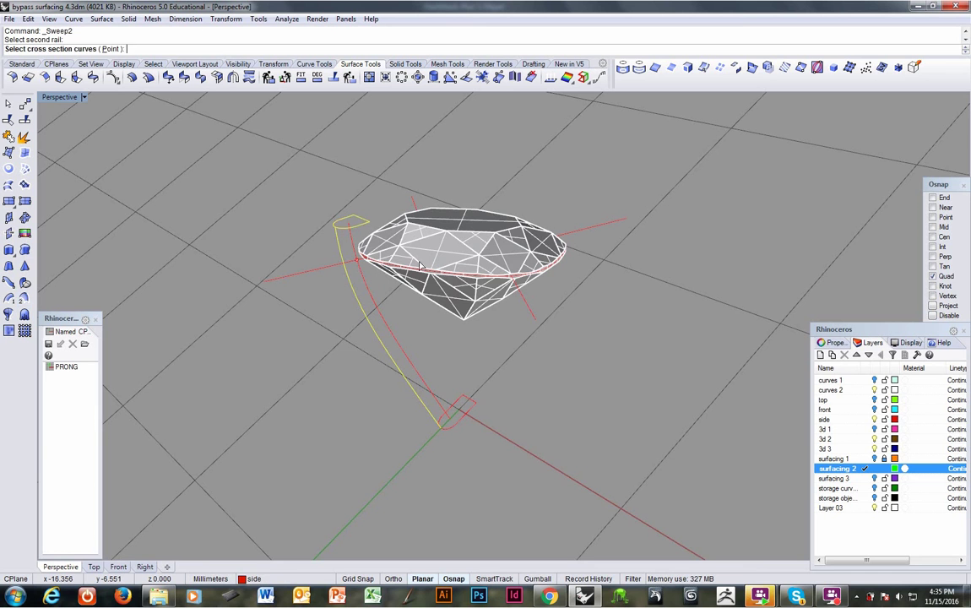
left_click(468, 414)
right_click_drag(468, 414, 491, 423)
right_click(491, 424)
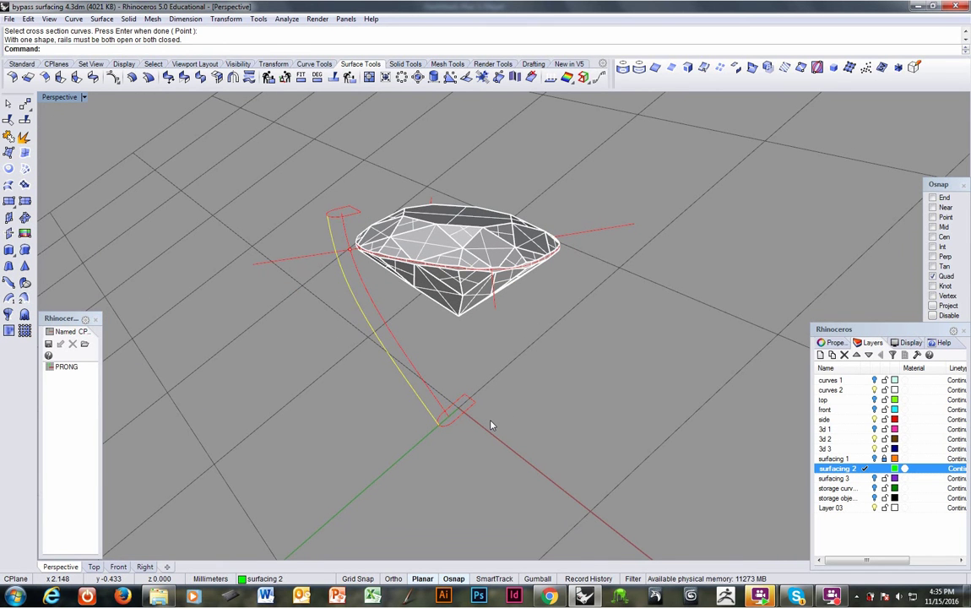
key("Escape")
Step: Check the object type of the upper and lower profiles in their properties
right_click_drag(438, 414, 439, 397, "ctrl")
right_click_drag(333, 160, 321, 221, "shift")
left_click(313, 220)
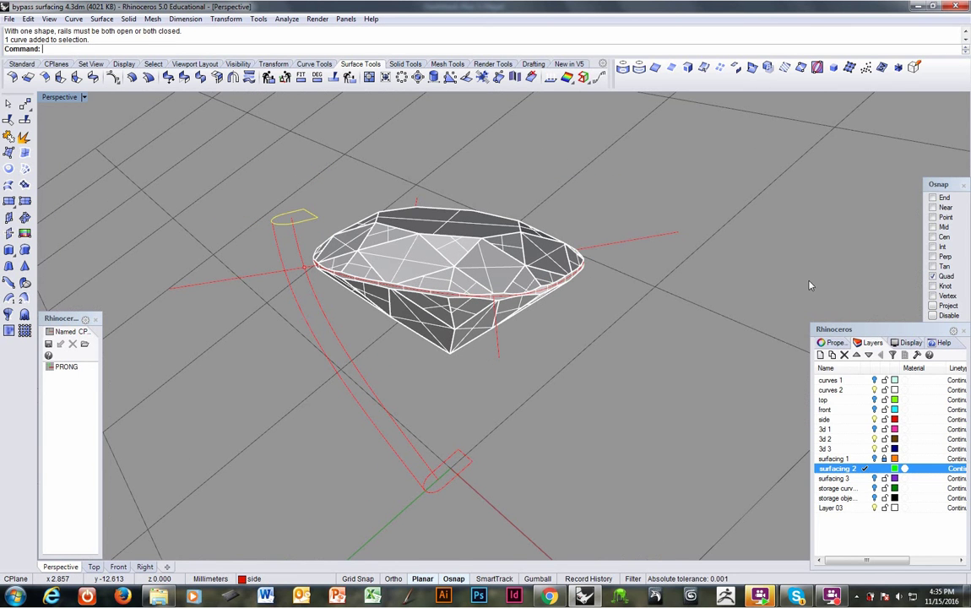
left_click(832, 342)
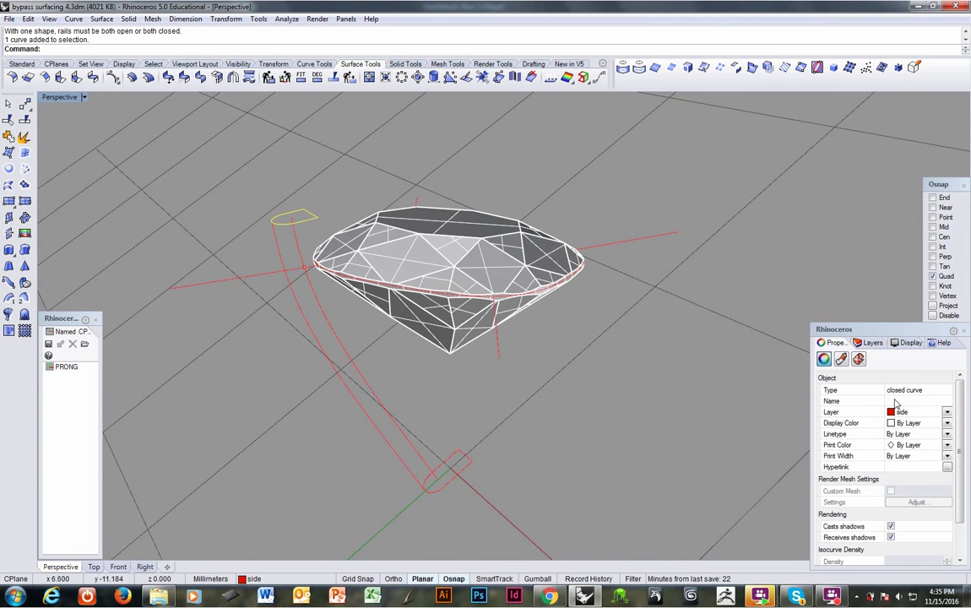
left_click(466, 475)
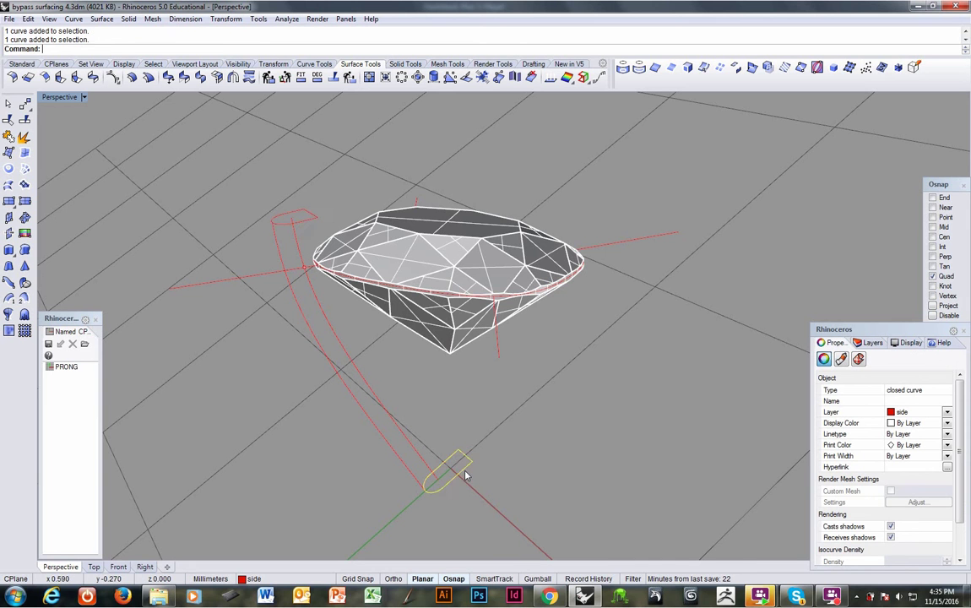
Step: Set up a one-rail sweep with the outer side curve as rail and the upper and lower profiles as cross sections
left_click(402, 450)
mouse_move(371, 456)
right_mouse_down()
mouse_move(374, 382)
mouse_move(369, 445)
right_mouse_up()
left_click(244, 135)
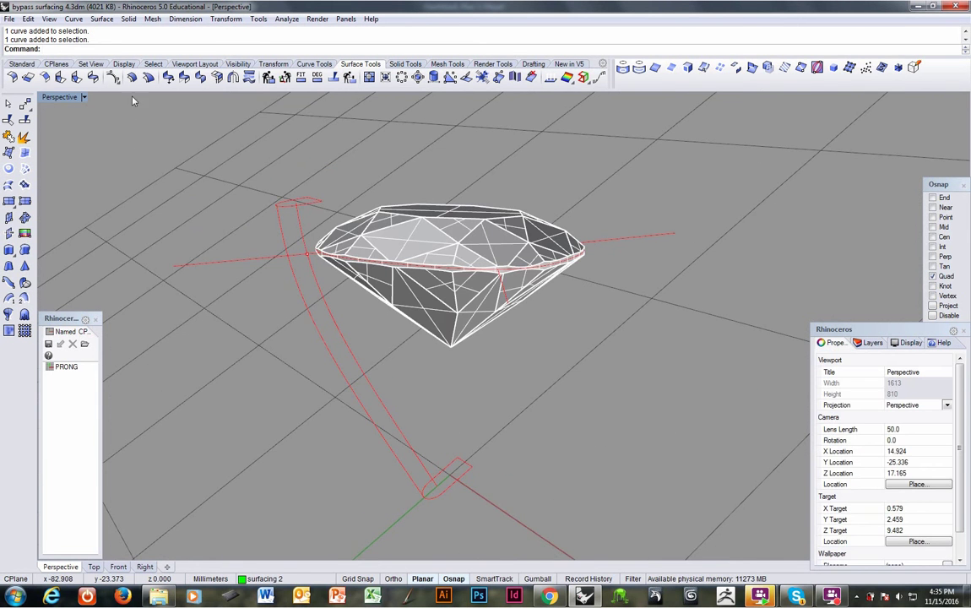
left_click(9, 299)
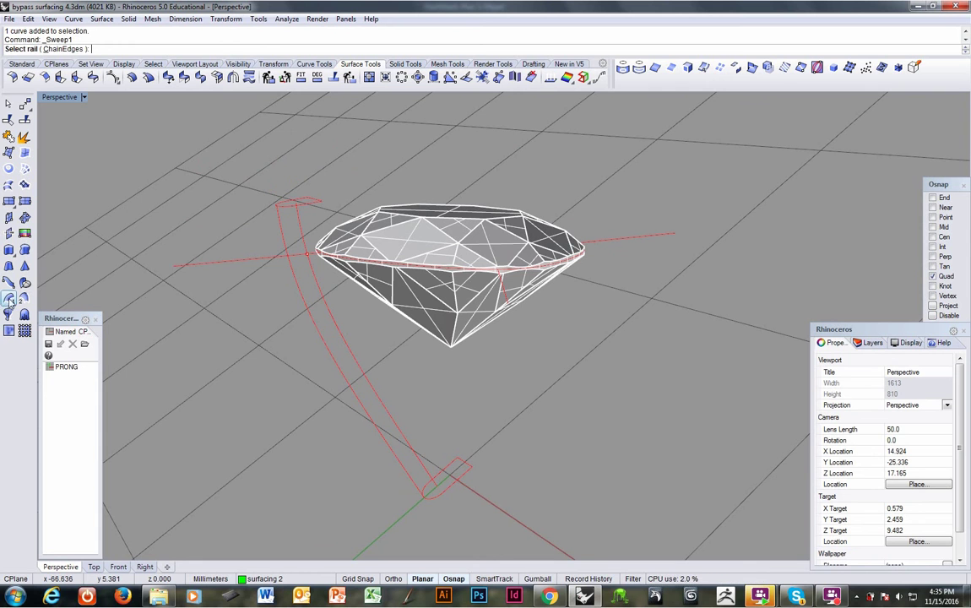
left_click(306, 321)
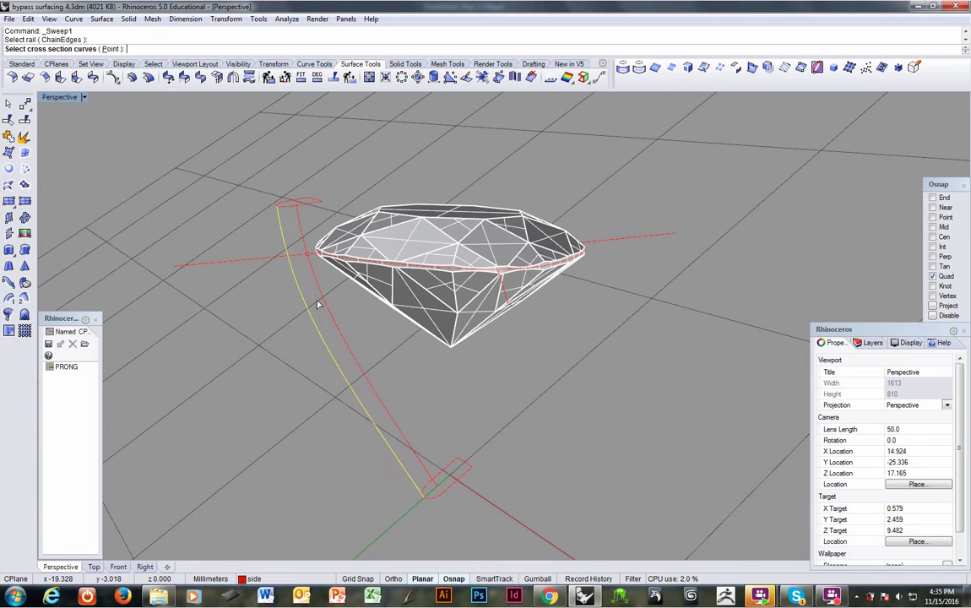
left_click(314, 205)
left_click(458, 477)
key("Return")
right_click_drag(462, 473, 475, 479)
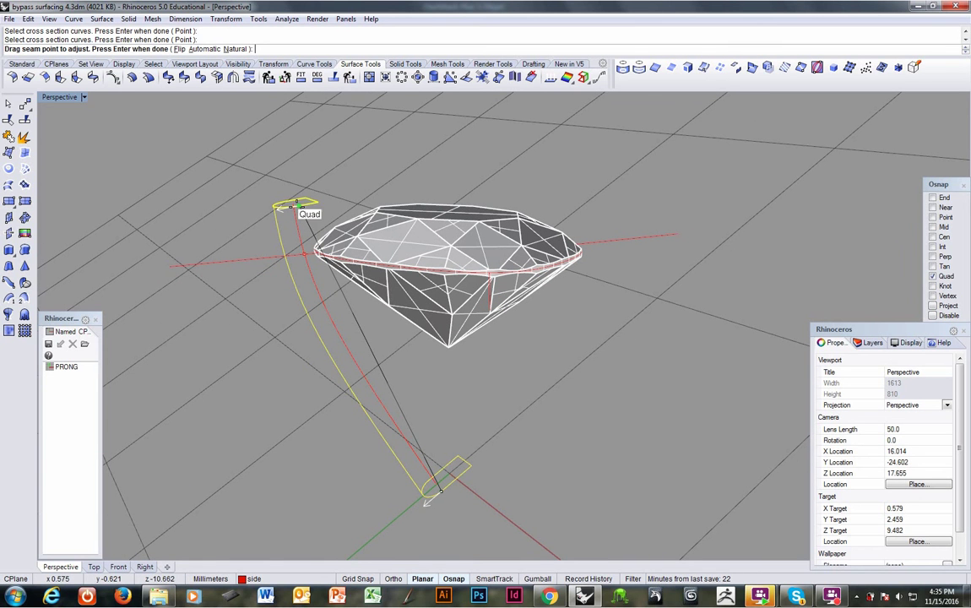
Step: Turn on the End snap, align both seam points at matching flat-back corners of the profiles, and accept the Freeform sweep
left_click(933, 197)
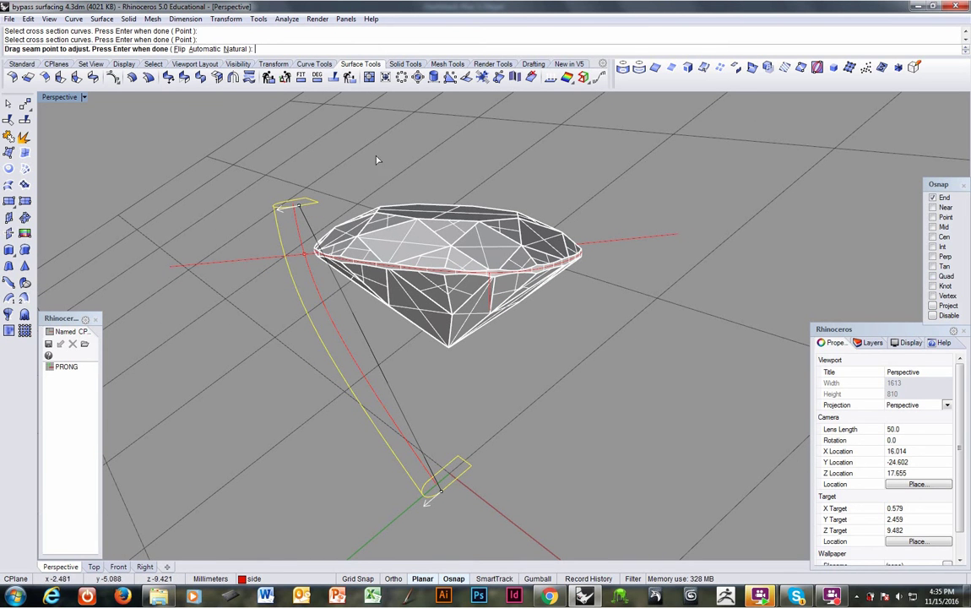
left_click_drag(298, 205, 319, 204)
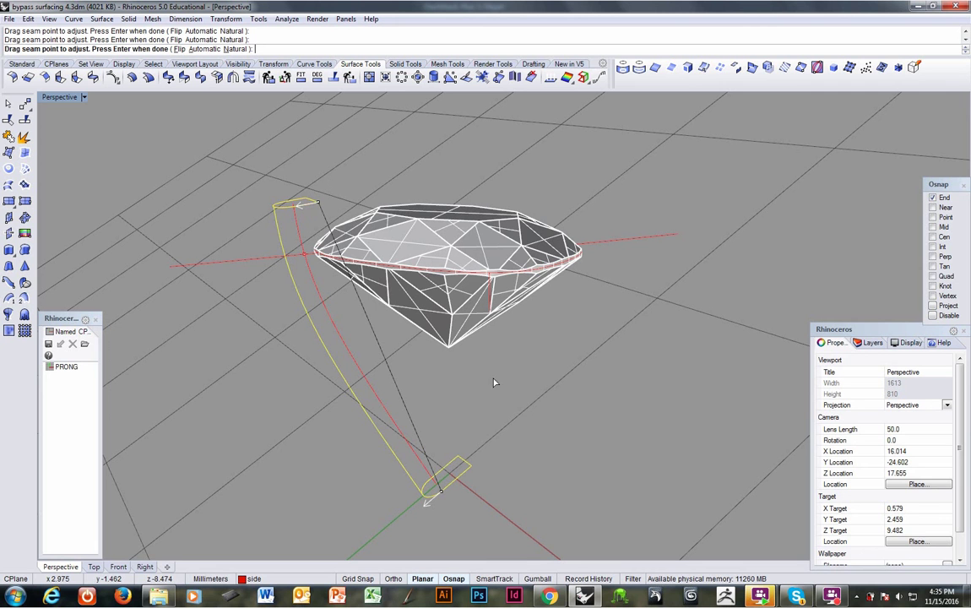
left_click_drag(438, 488, 470, 465)
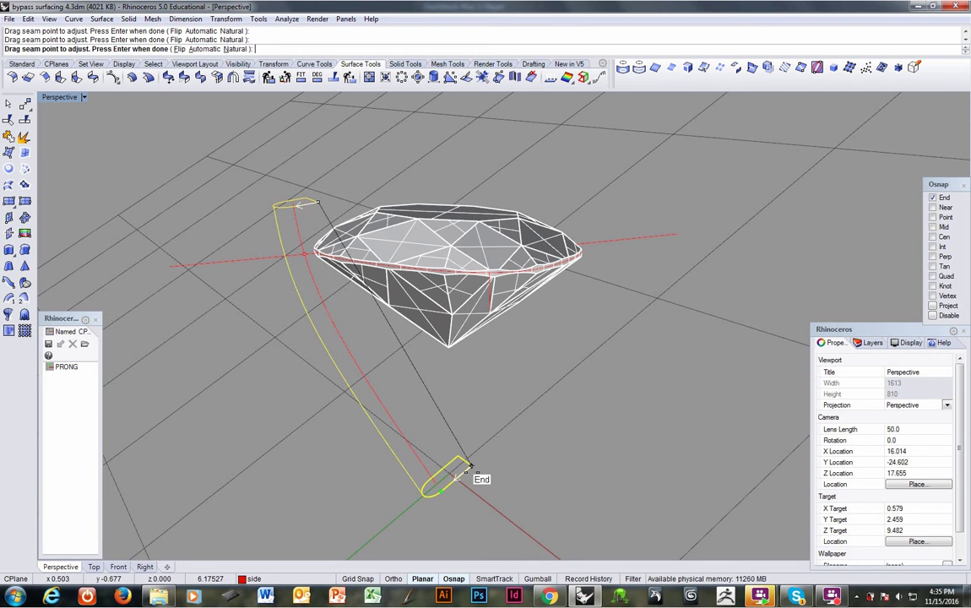
key("Return")
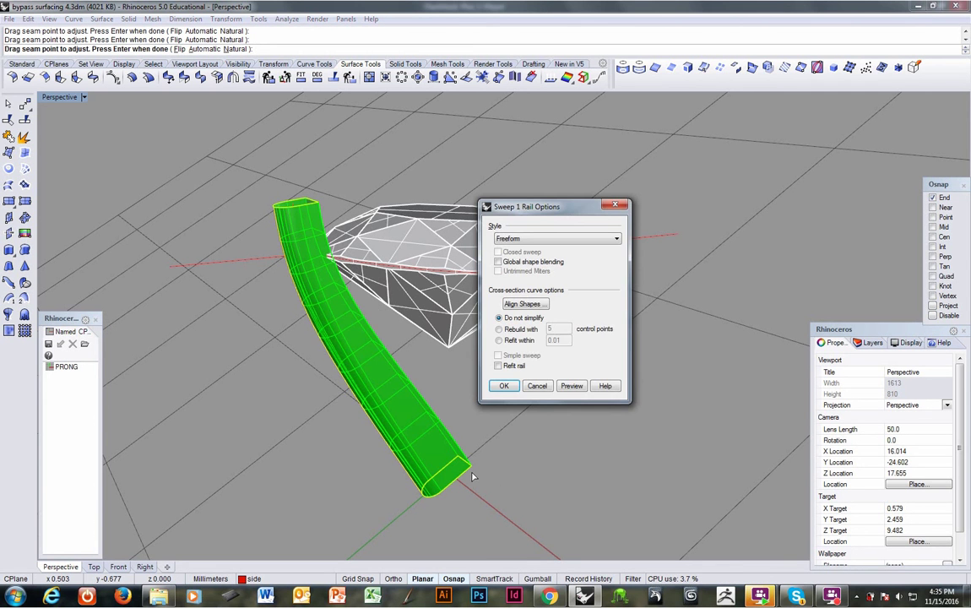
right_click_drag(478, 474, 508, 402)
left_click(504, 386)
Step: Delete the swept prong surface
right_click_drag(433, 408, 494, 470)
key("Return")
key("Delete")
Step: Non-uniformly scale the lower profile from the outer side curve's end, with X factor 1, slightly shortened along Y, and the default Z factor
left_click(456, 471)
right_click_drag(377, 438, 437, 370)
middle_click(271, 52)
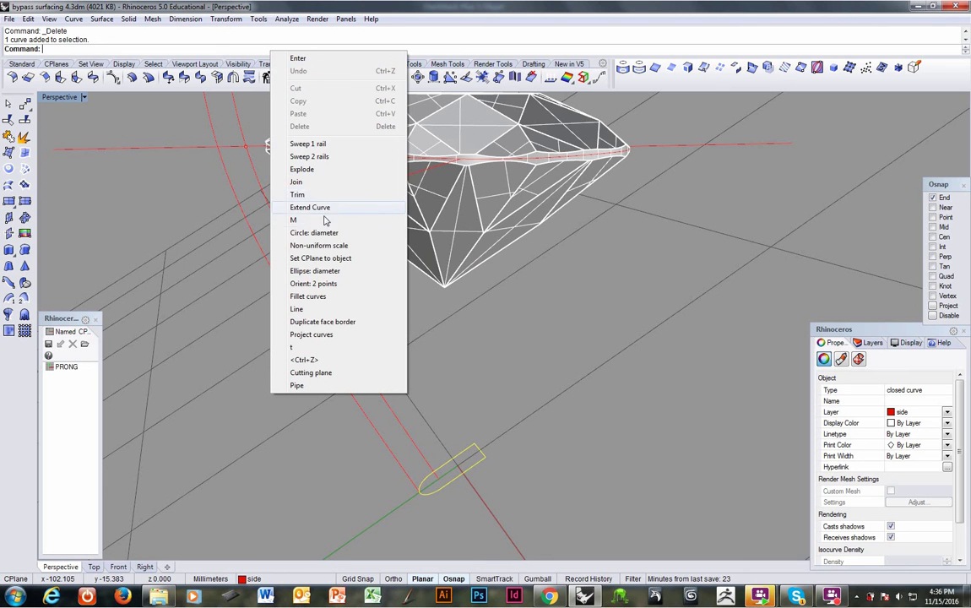
left_click(318, 245)
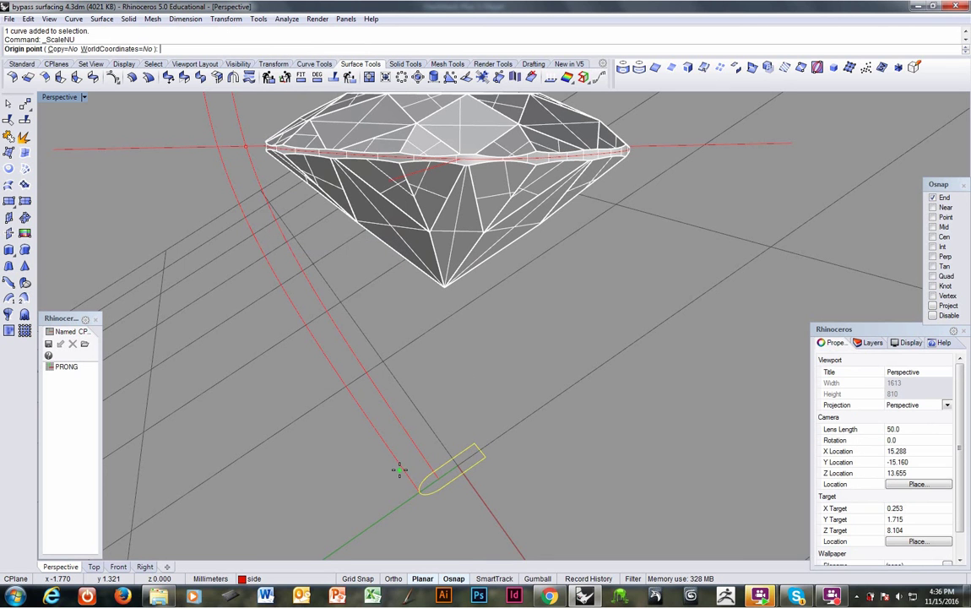
left_click(424, 495)
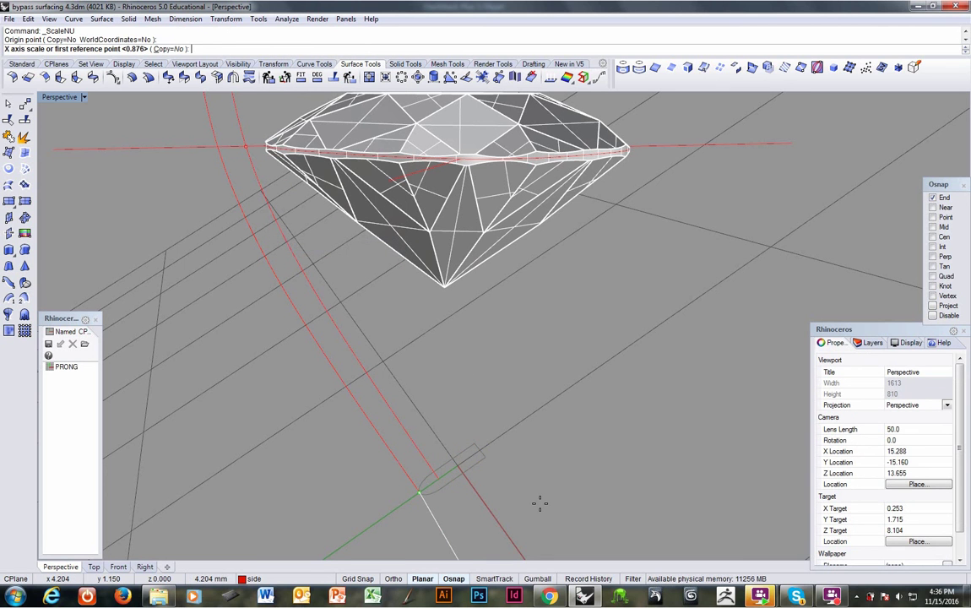
type("1")
key("Return")
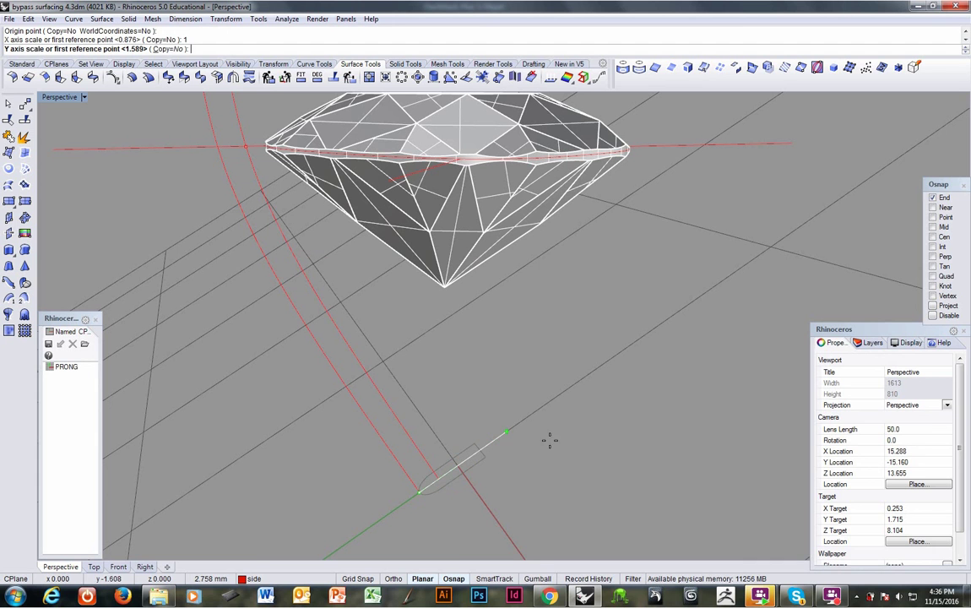
left_click(542, 432)
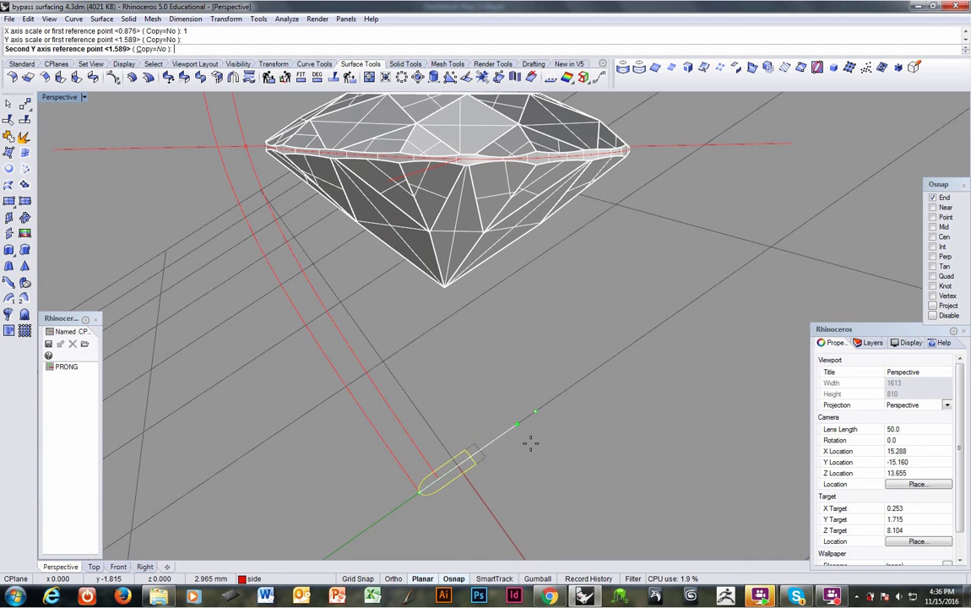
left_click(531, 443)
key("Return")
Step: Sweep the upper and shortened lower profiles along the outer side curve as single rail, aligning their seam points at matching flat-back corners
scroll(426, 439, "down", 5)
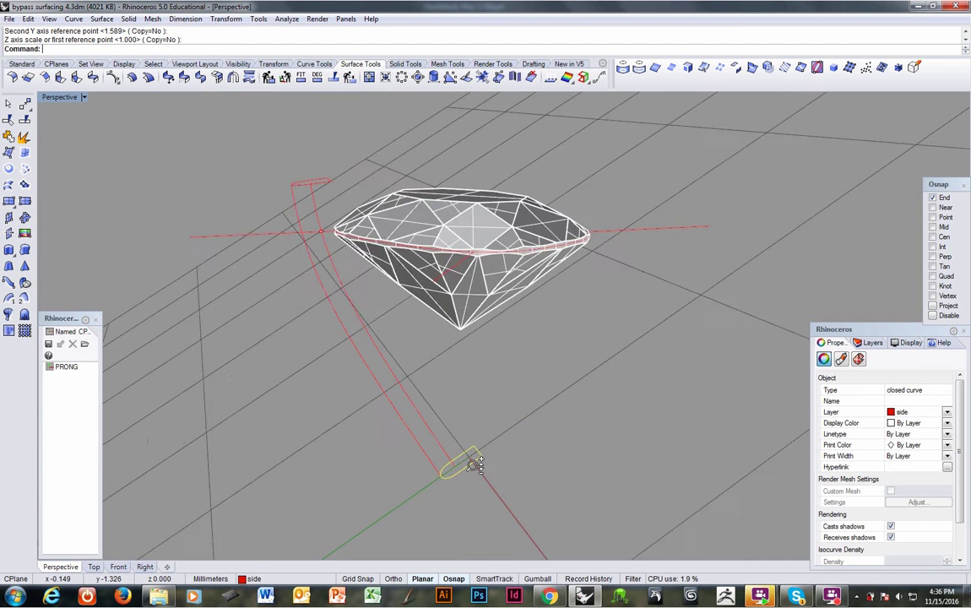
left_click(425, 427)
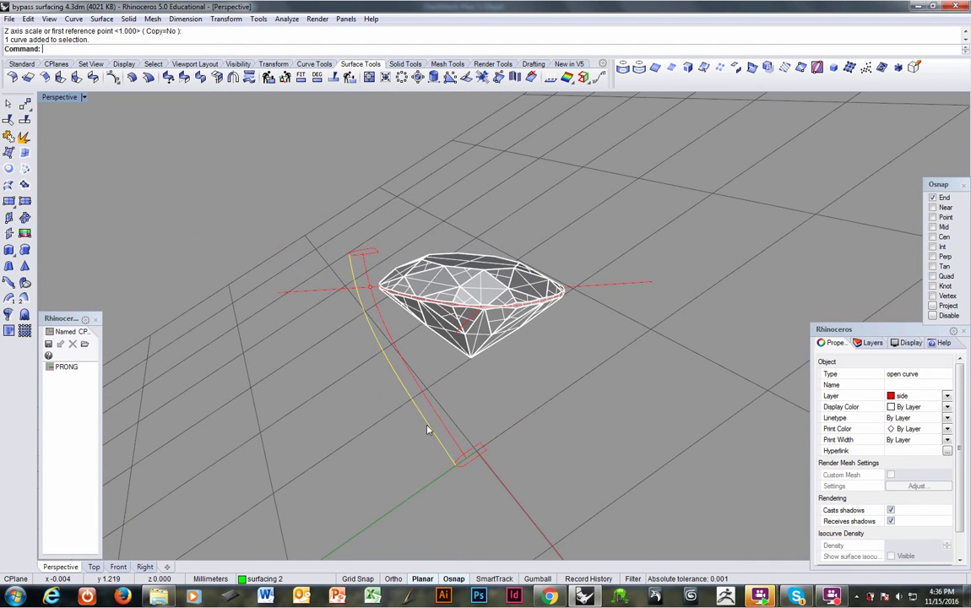
left_click(9, 300)
left_click(372, 250)
left_click(479, 452)
key("Return")
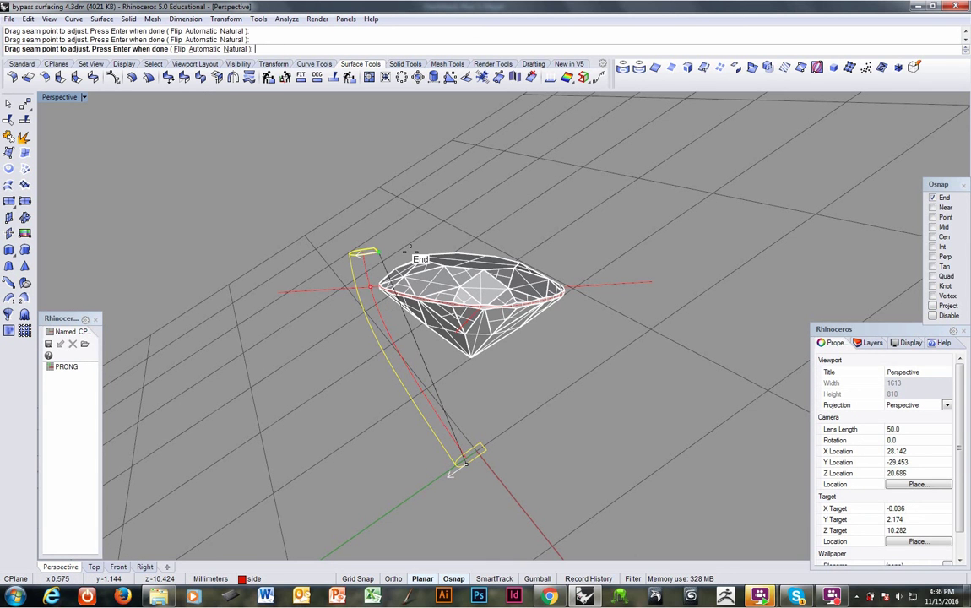
key("Return")
right_click_drag(488, 459, 439, 443)
left_click(504, 386)
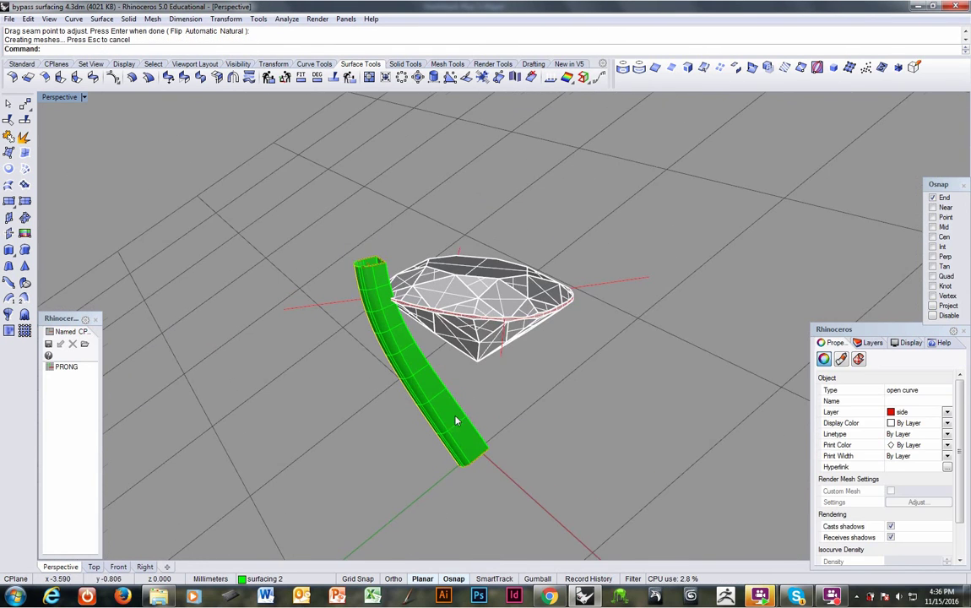